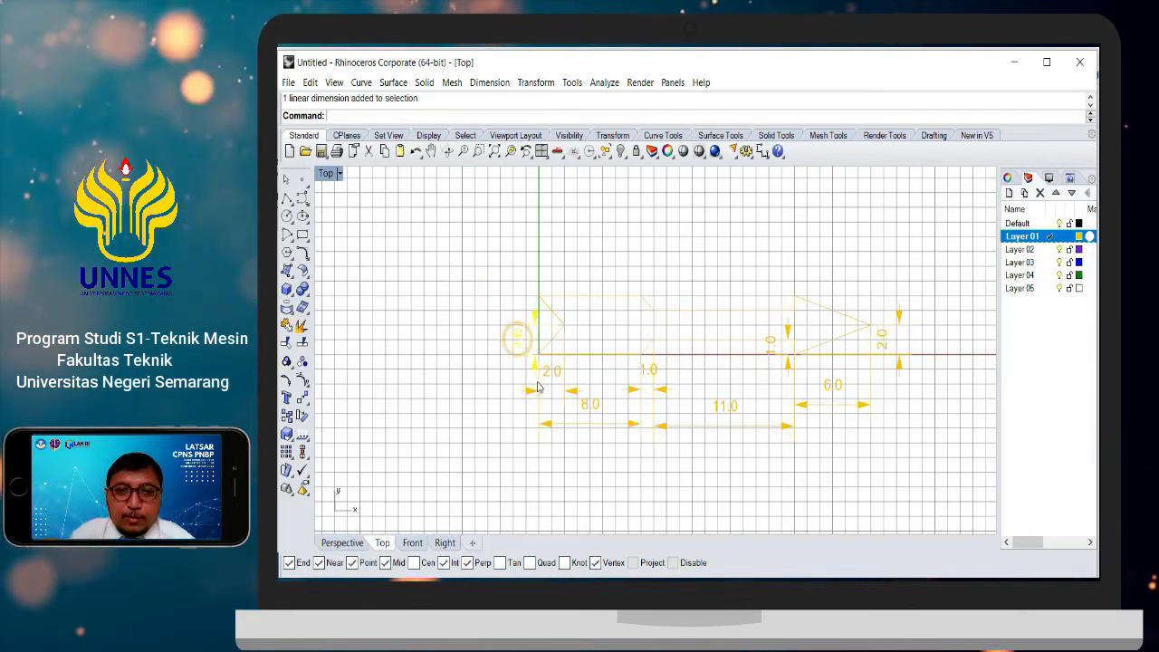
# Step: Move all the linear dimensions of the arrow drawing to Layer 02 and turn that layer off
pyautogui.keyDown('shift'); pyautogui.click(550, 371); pyautogui.keyUp('shift')
pyautogui.keyDown('shift'); pyautogui.click(552, 424); pyautogui.keyUp('shift')
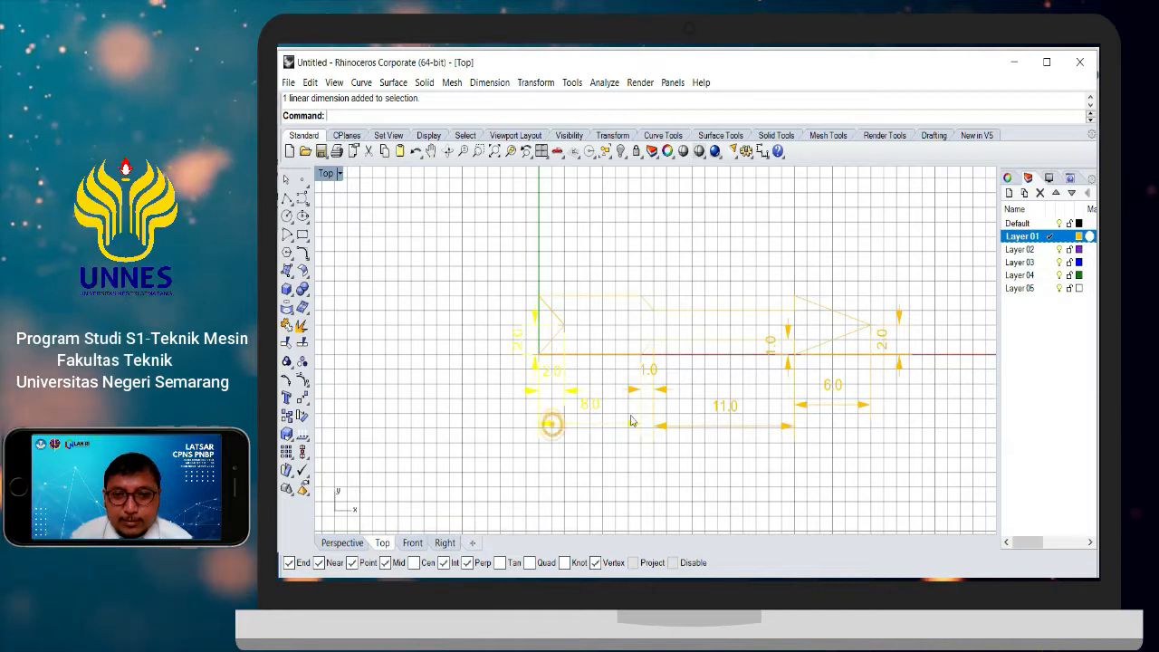
pyautogui.keyDown('shift'); pyautogui.click(660, 387); pyautogui.keyUp('shift')
pyautogui.keyDown('shift'); pyautogui.click(719, 409); pyautogui.keyUp('shift')
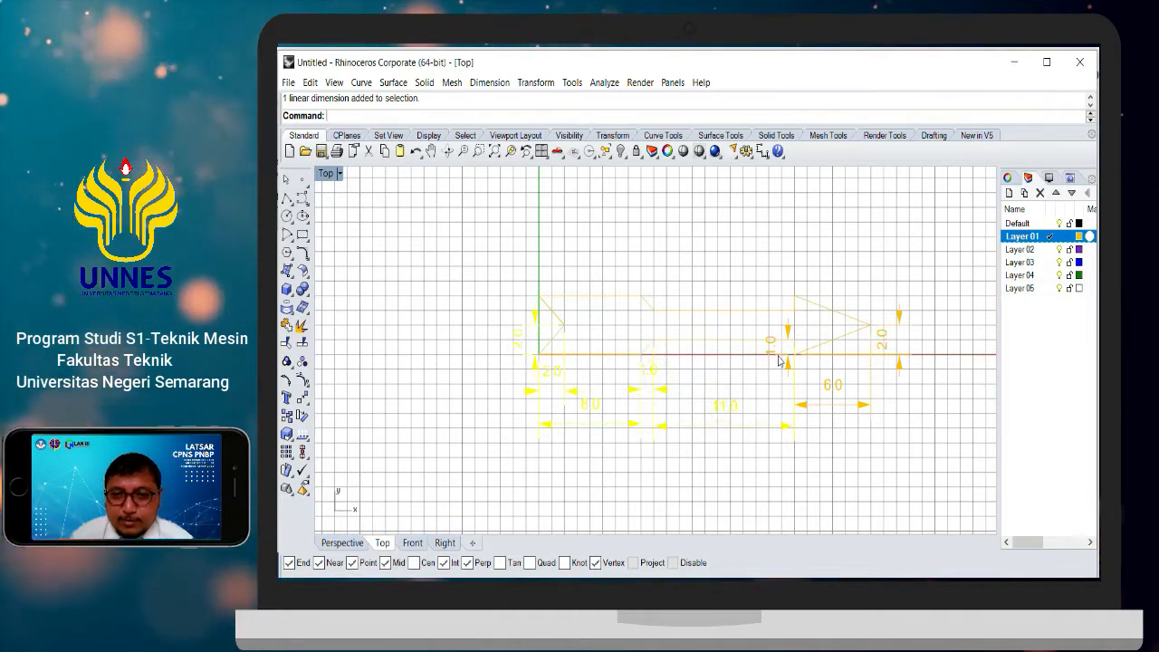
pyautogui.keyDown('shift'); pyautogui.click(810, 405); pyautogui.keyUp('shift')
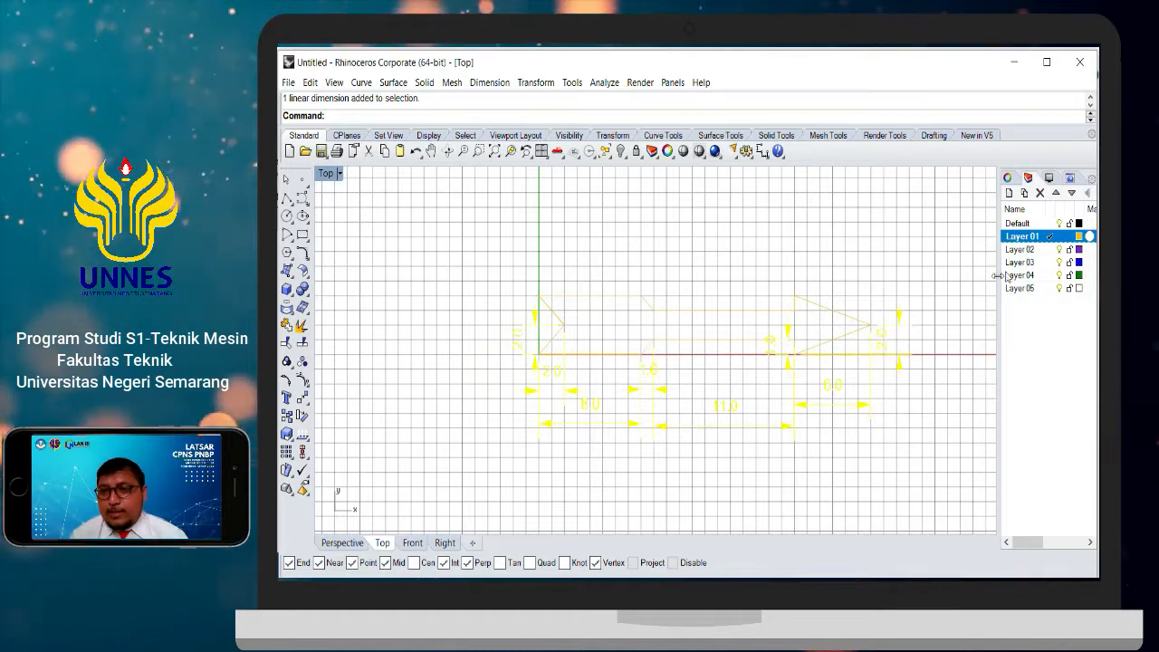
pyautogui.click(1030, 253)
pyautogui.rightClick(1030, 253)
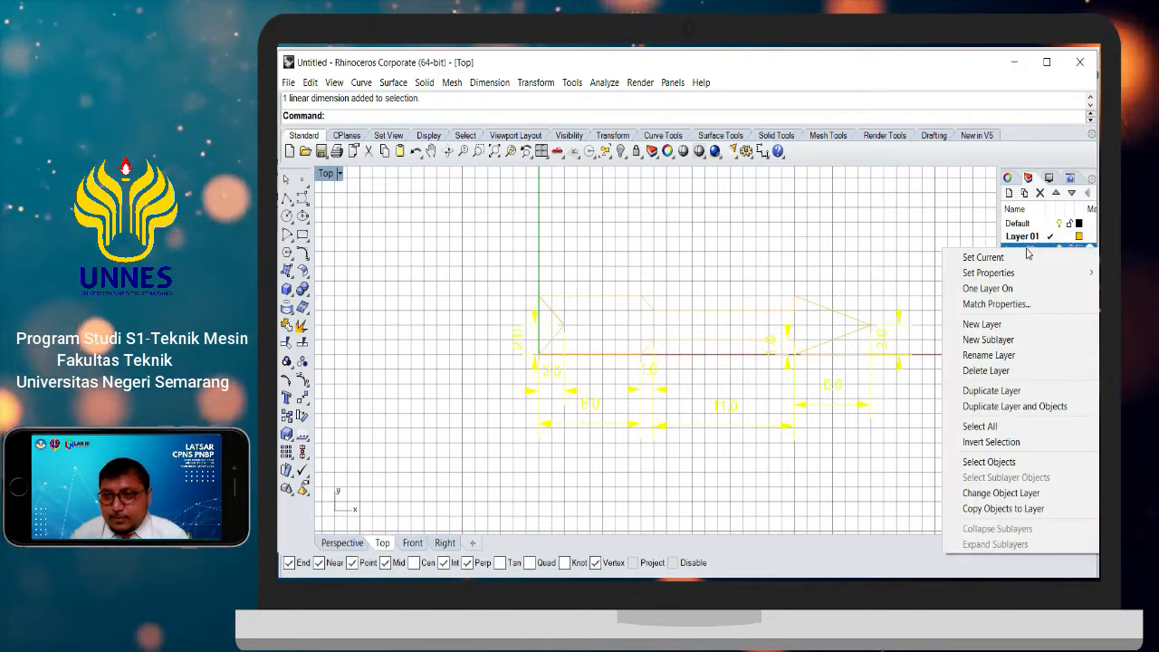
pyautogui.click(1007, 495)
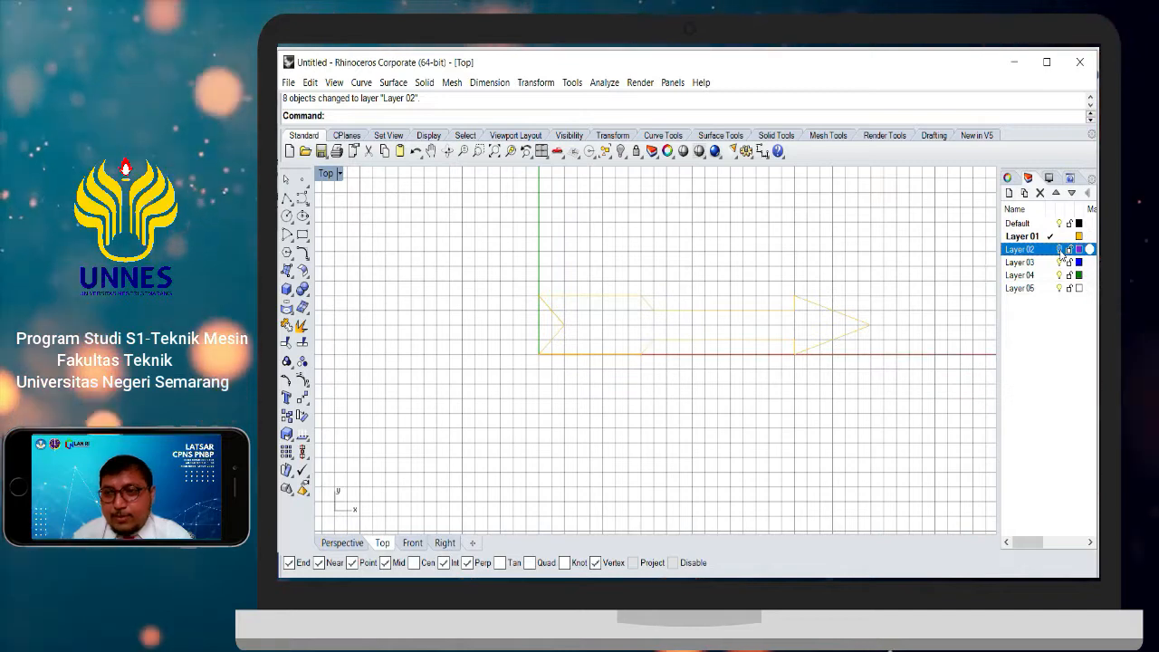
# Step: Join all the line segments of the arrow outline into one closed curve
pyautogui.moveTo(810, 408); pyautogui.dragTo(735, 448, button='right')
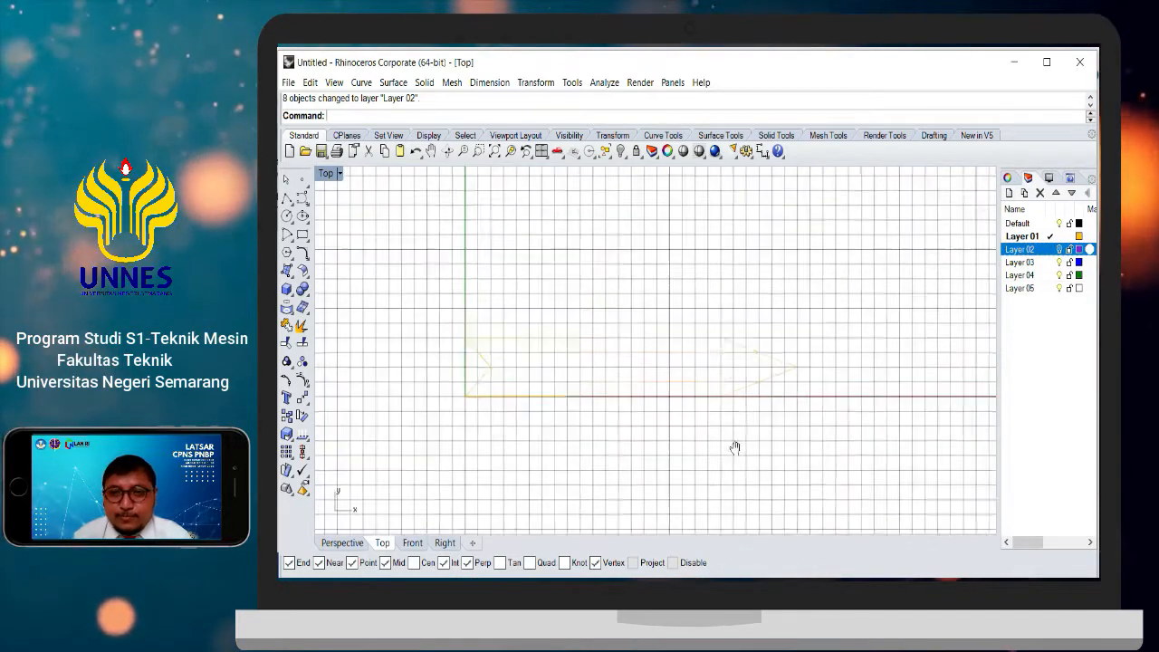
pyautogui.scroll(10, 682, 390)
pyautogui.scroll(-8, 710, 380)
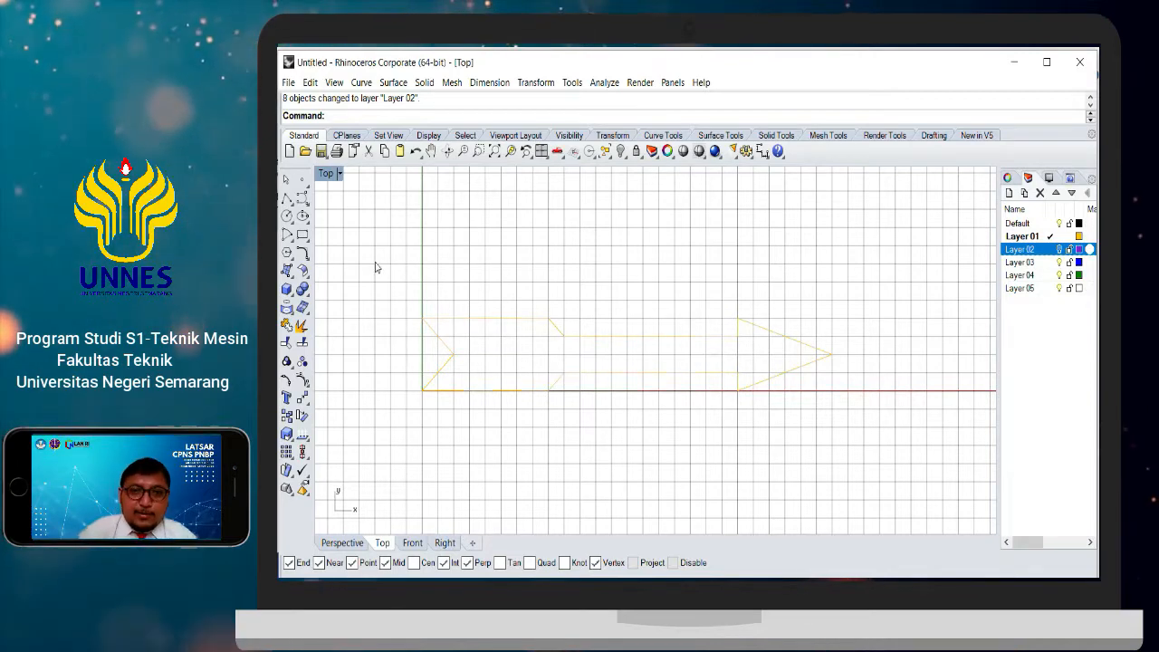
pyautogui.moveTo(918, 450); pyautogui.dragTo(919, 450)
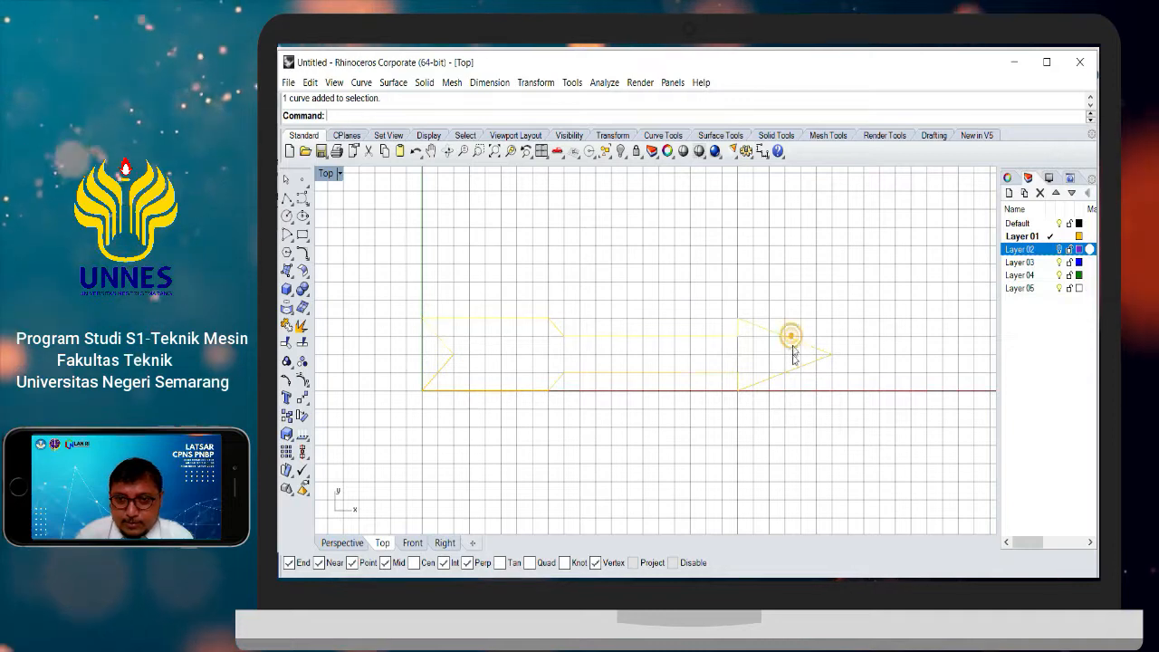
pyautogui.click(790, 375)
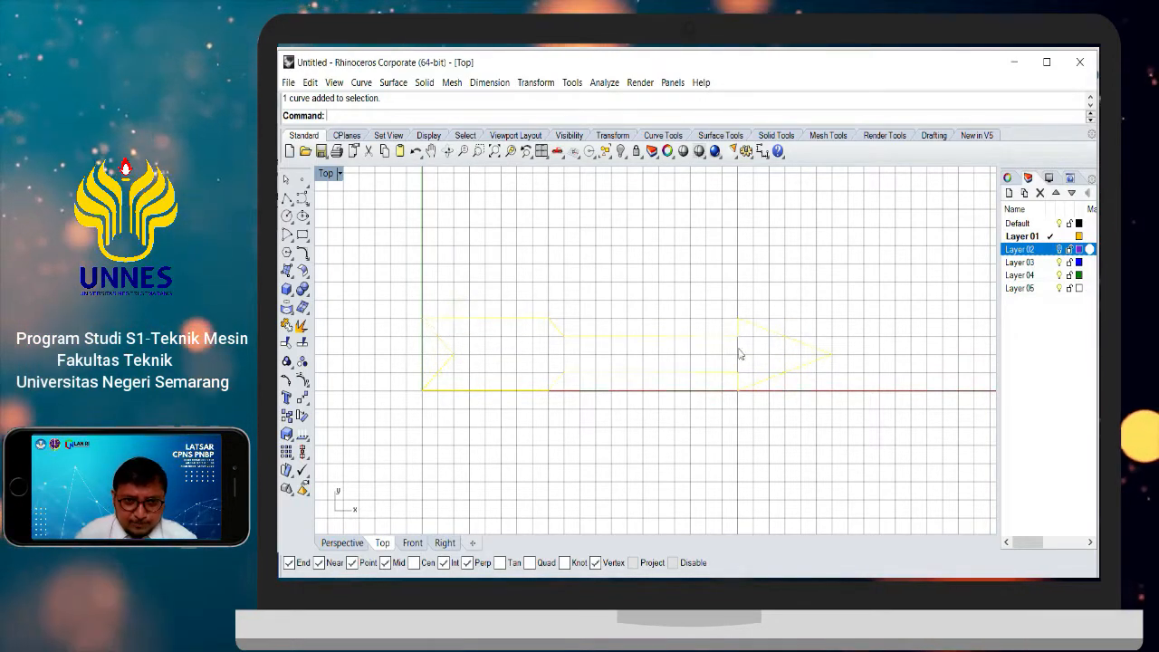
pyautogui.click(287, 328)
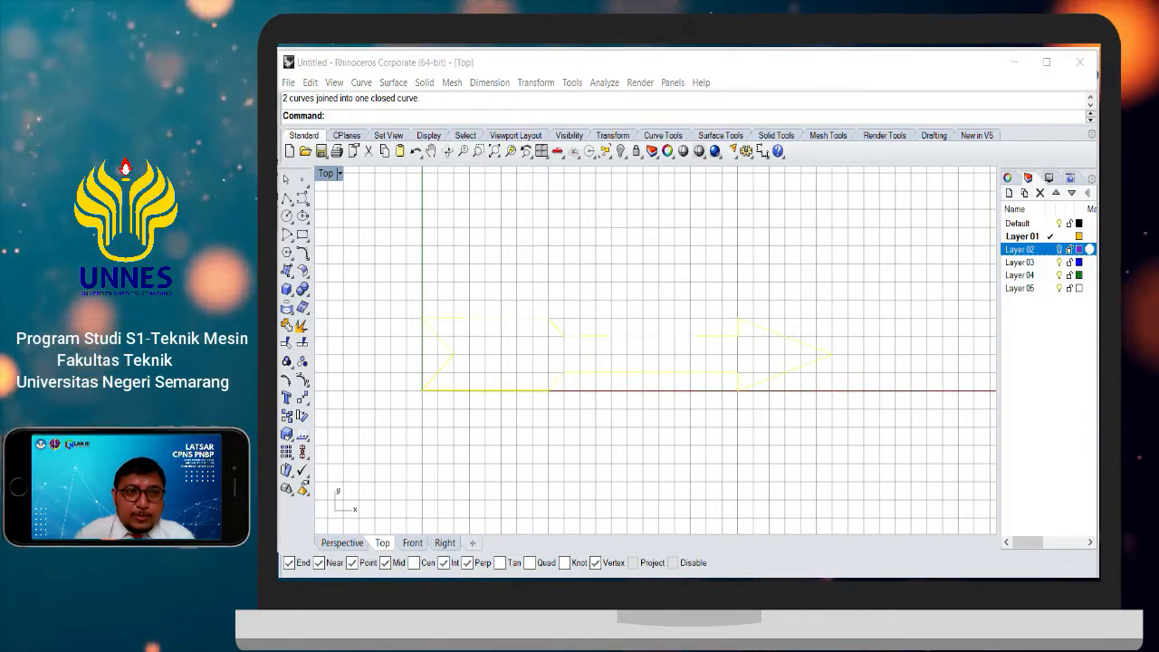
# Step: Switch to PERTEMUAN 5 MODIFY.pdf in Adobe Reader, examine the three-dimensional arrow illustration, and put the document away
pyautogui.moveTo(279, 65); pyautogui.dragTo(649, 88)
pyautogui.keyDown('ctrl'); pyautogui.scroll(1, 730, 236); pyautogui.keyUp('ctrl')
pyautogui.keyDown('ctrl'); pyautogui.scroll(3, 730, 236); pyautogui.keyUp('ctrl')
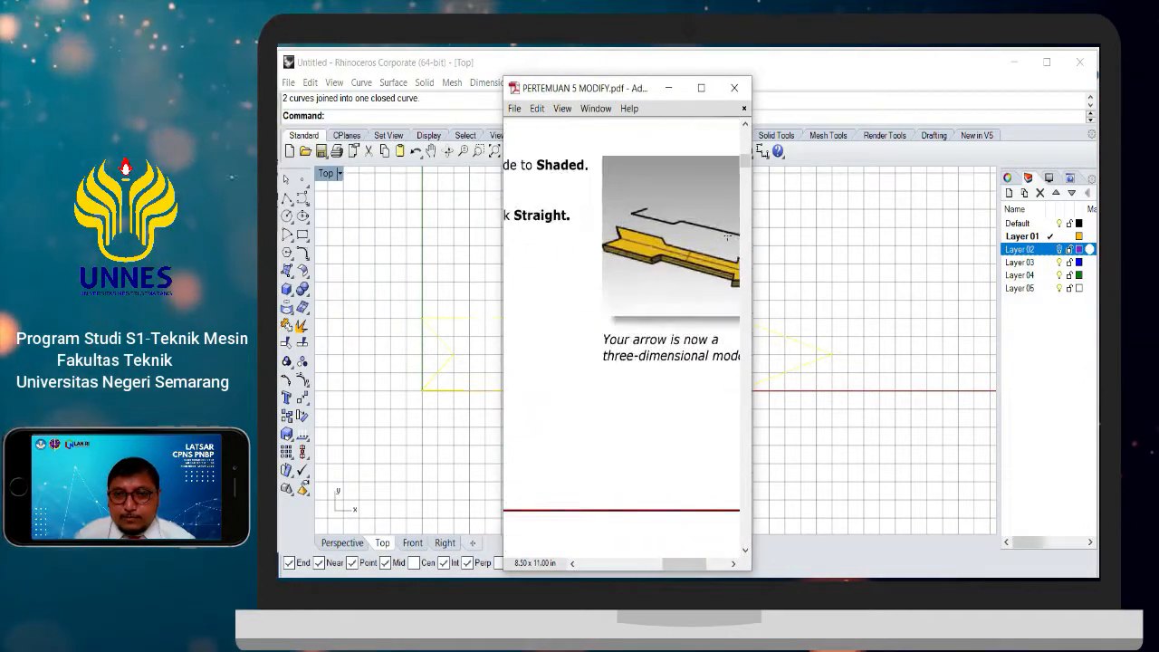
pyautogui.keyDown('ctrl'); pyautogui.scroll(-3, 724, 234); pyautogui.keyUp('ctrl')
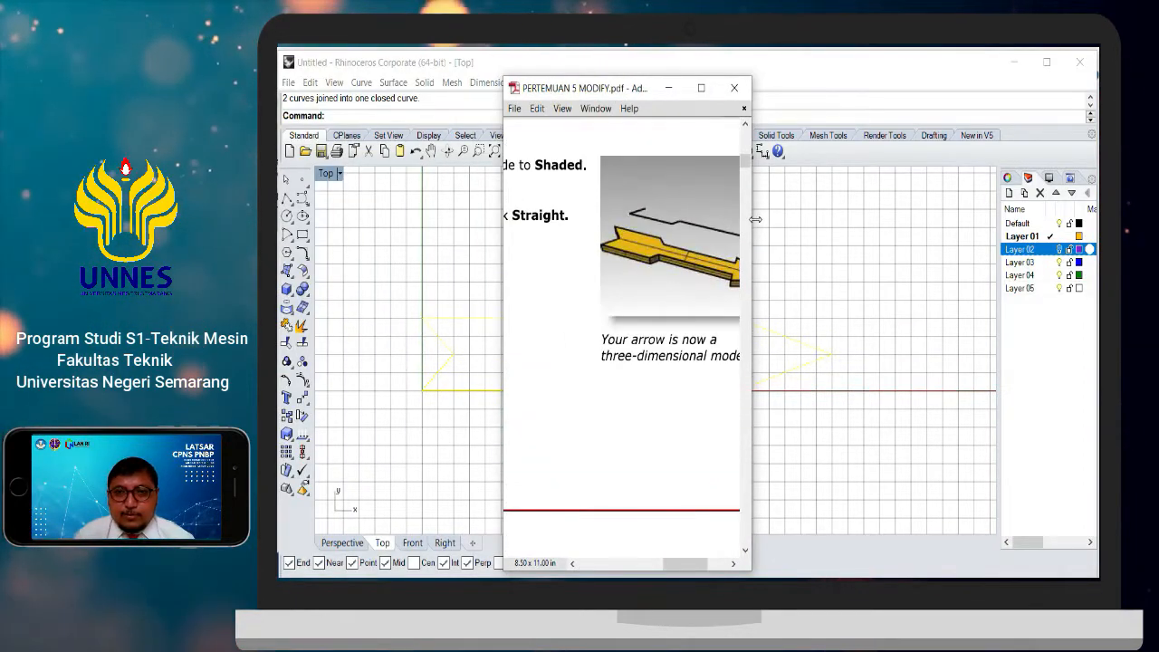
pyautogui.moveTo(810, 225); pyautogui.dragTo(856, 225)
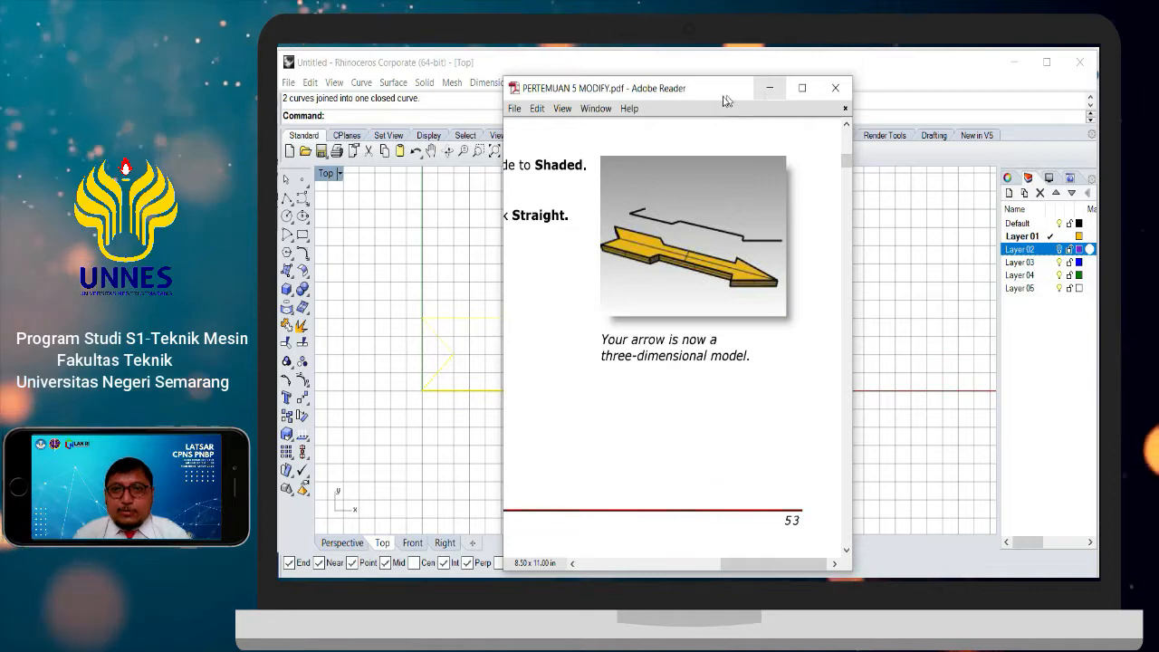
pyautogui.click(772, 90)
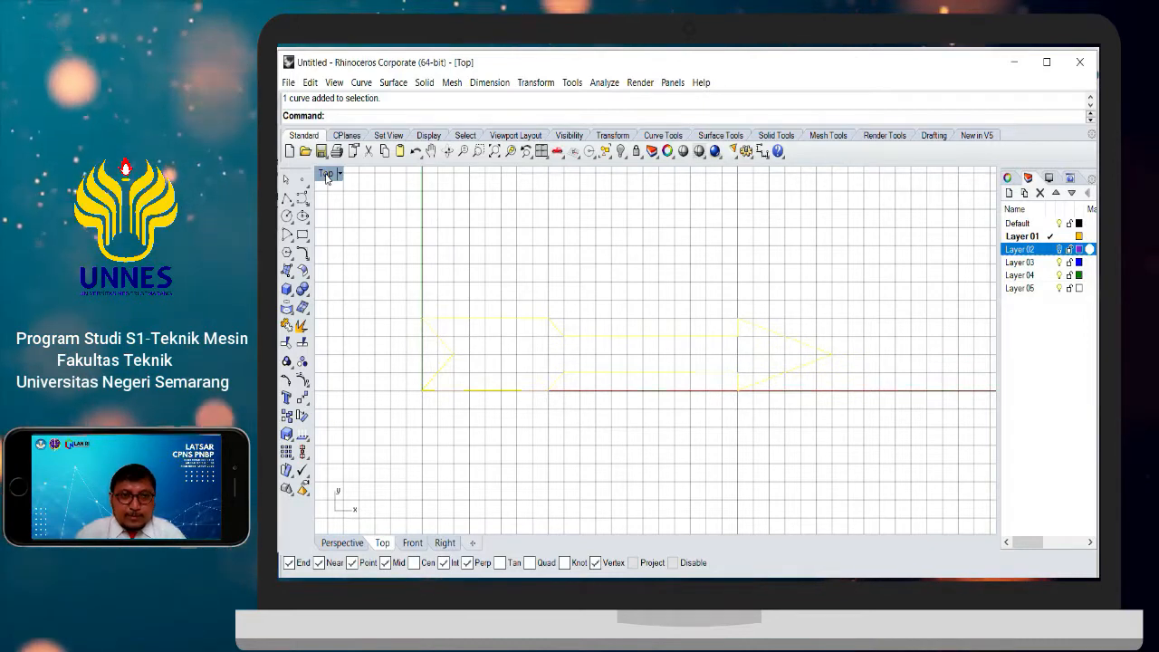
# Step: In the maximized Perspective view, extrude the closed arrow outline straight into a solid about 2.5 units high
pyautogui.doubleClick(327, 175)
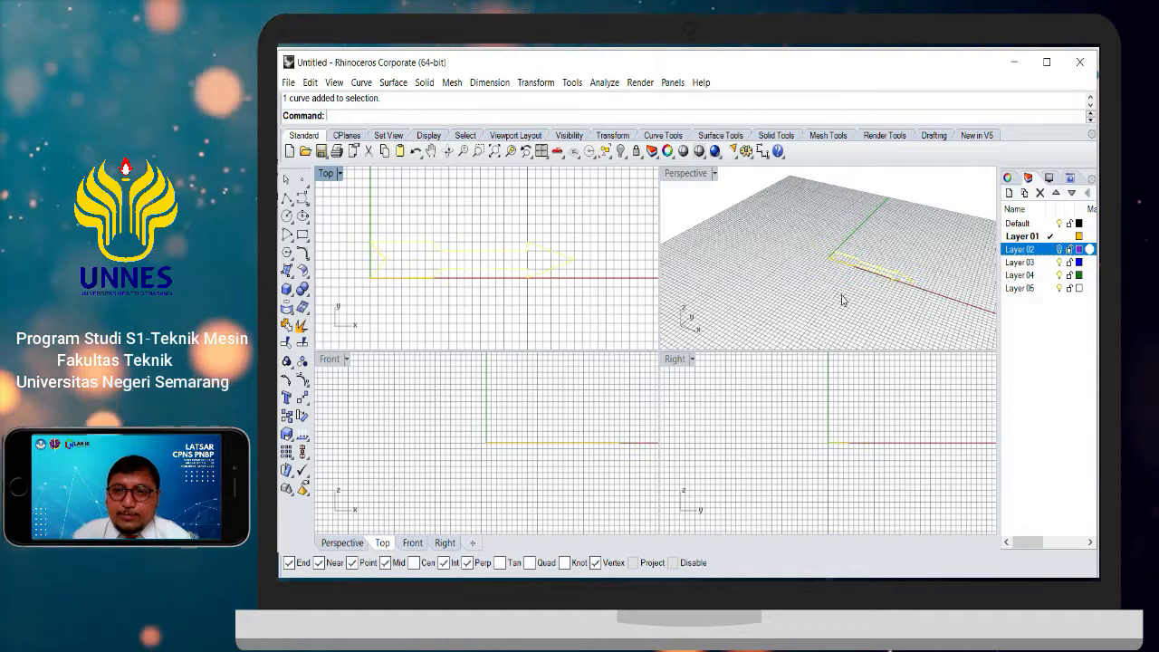
pyautogui.moveTo(895, 262); pyautogui.dragTo(851, 304, button='right')
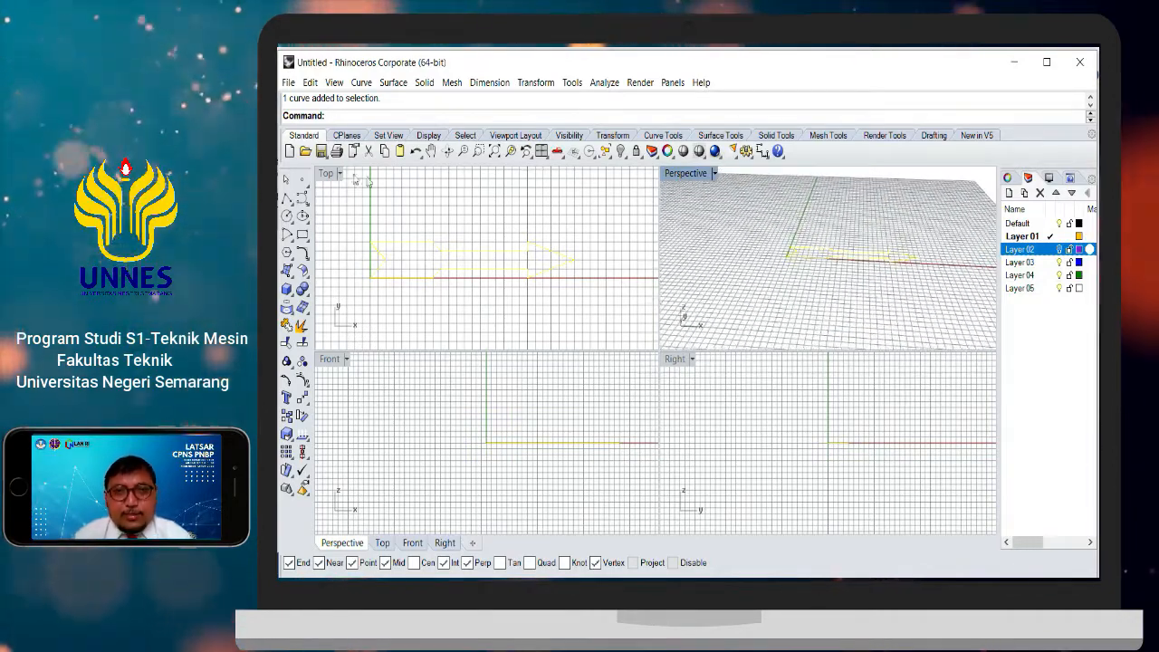
pyautogui.click(361, 84)
pyautogui.moveTo(381, 87)
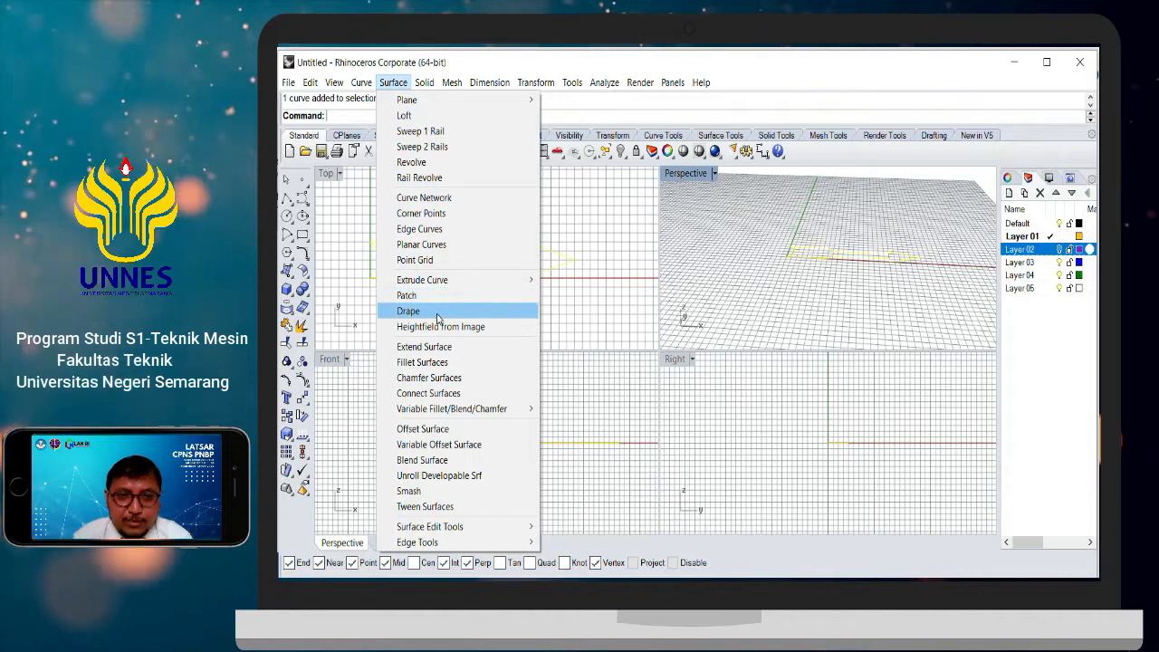
pyautogui.moveTo(422, 83)
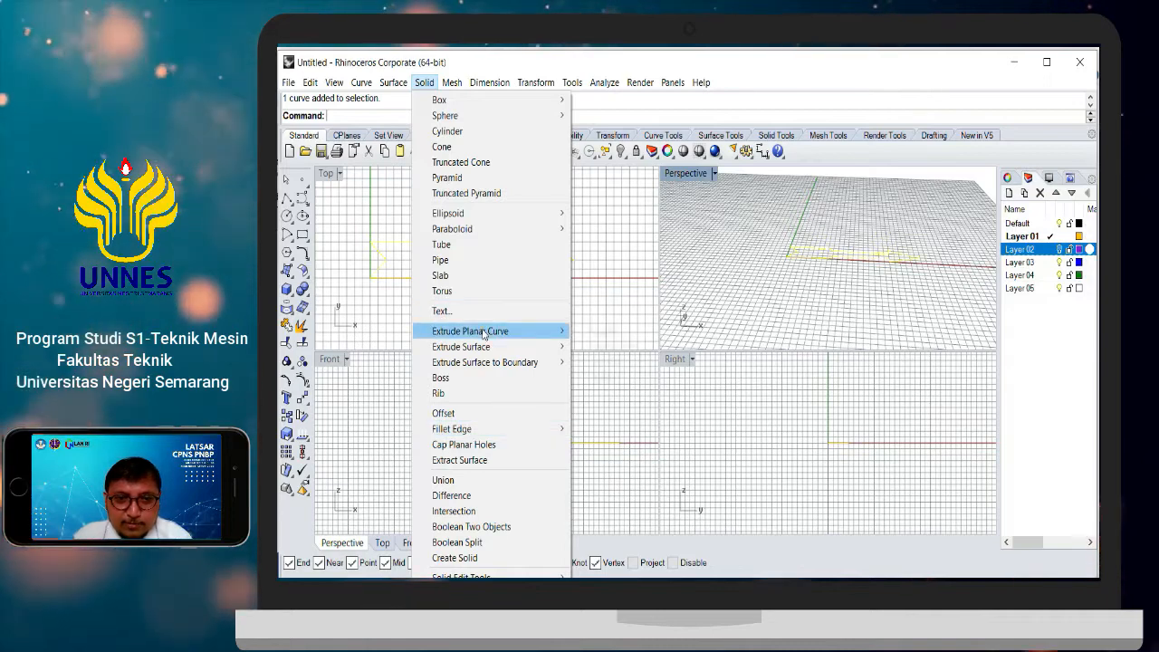
pyautogui.moveTo(507, 332)
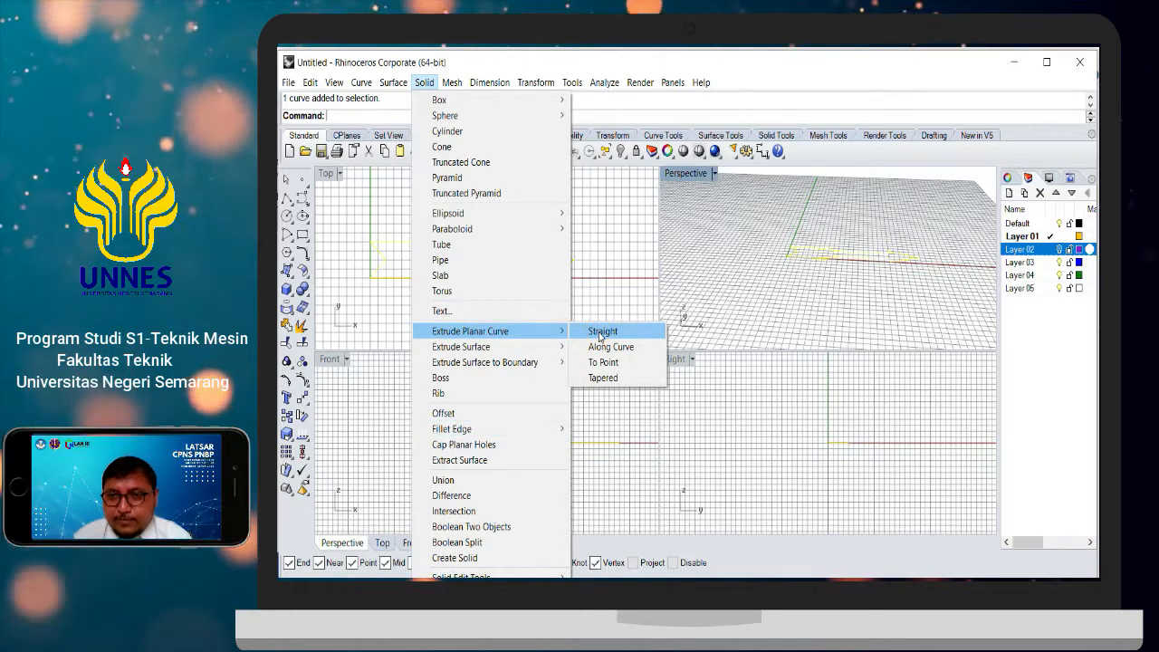
pyautogui.click(600, 333)
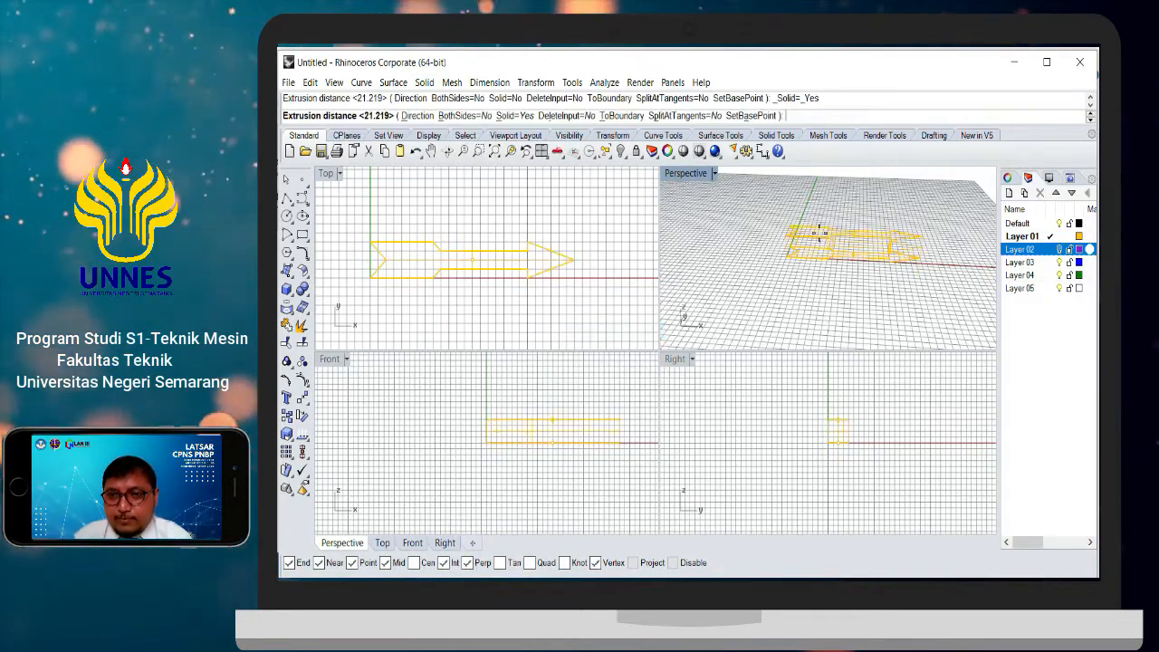
pyautogui.scroll(2, 820, 228)
pyautogui.moveTo(822, 229); pyautogui.dragTo(798, 220, button='right')
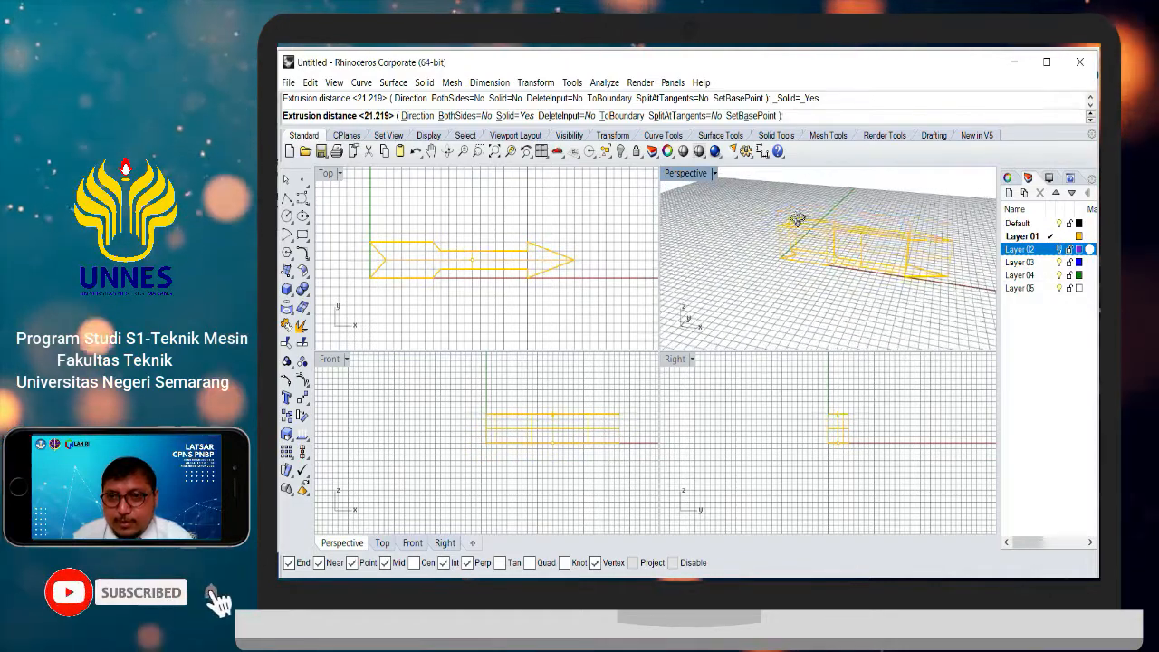
pyautogui.doubleClick(686, 173)
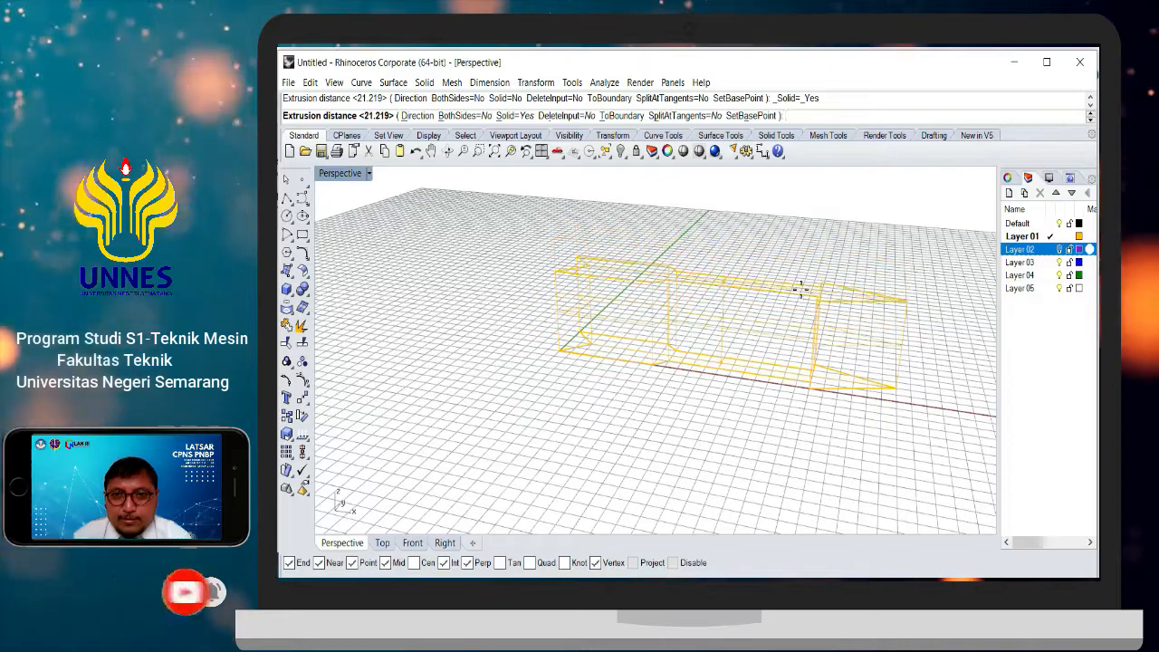
pyautogui.scroll(3, 792, 304)
pyautogui.moveTo(790, 312); pyautogui.dragTo(796, 339, button='right')
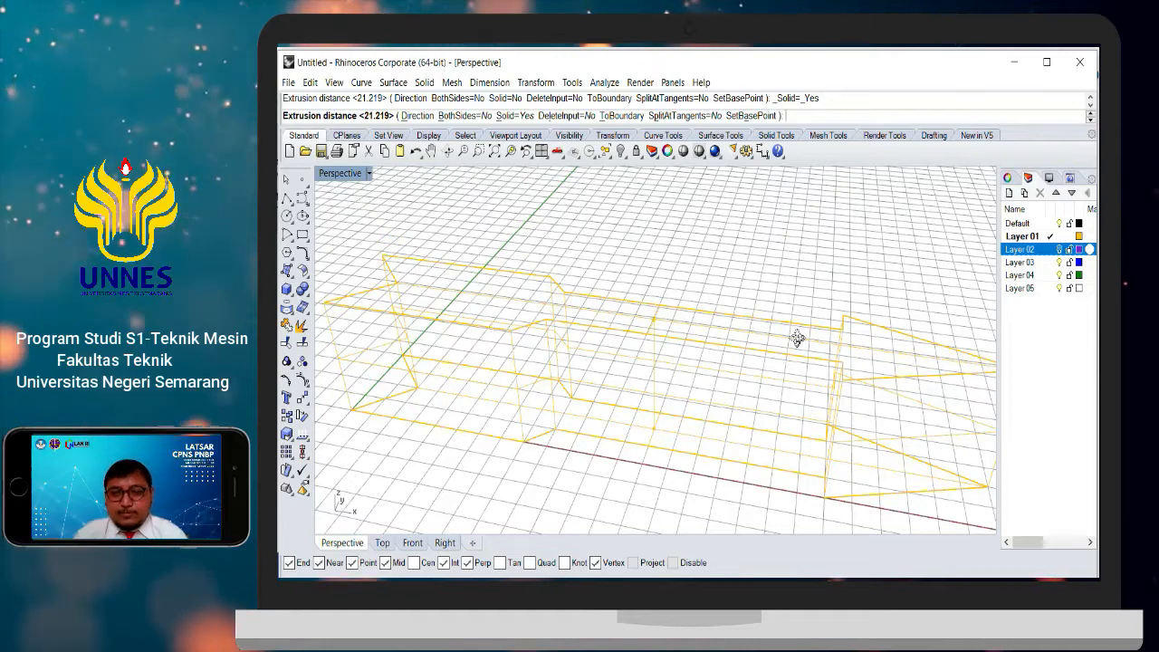
pyautogui.scroll(-3, 797, 338)
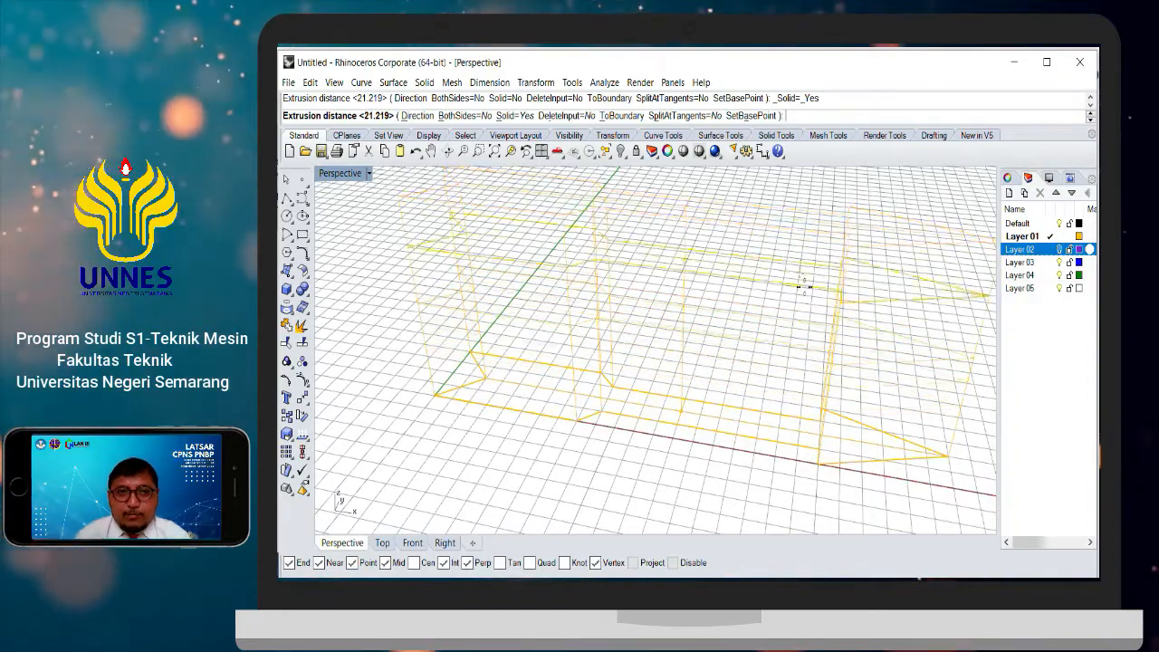
pyautogui.scroll(-5, 804, 286)
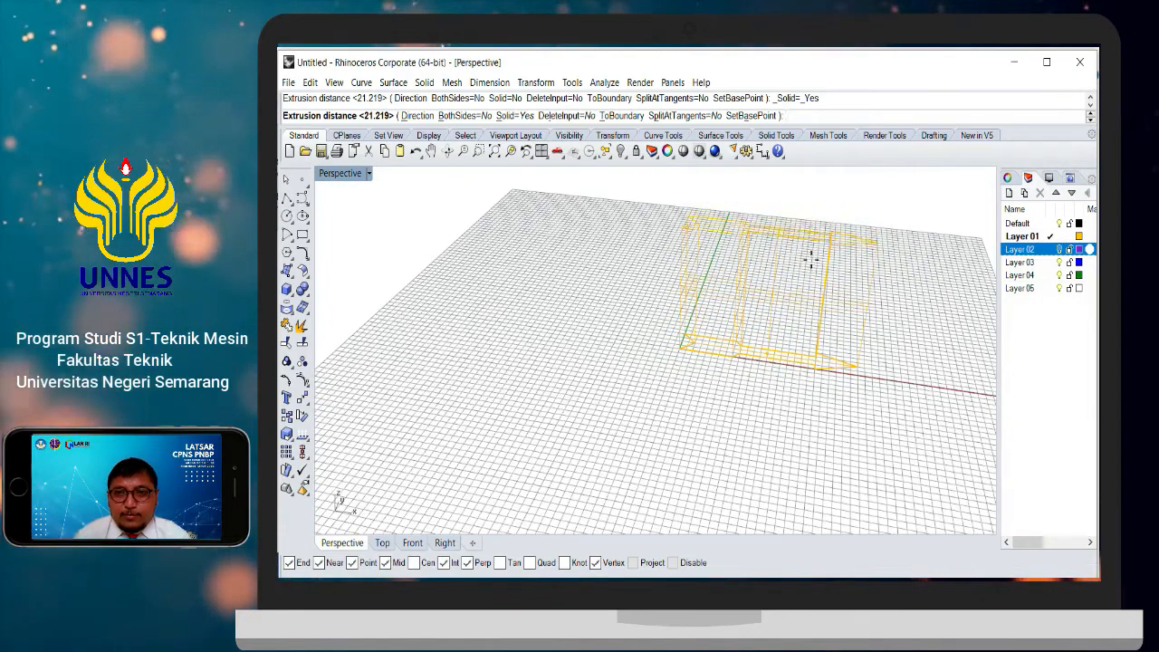
pyautogui.scroll(4, 810, 267)
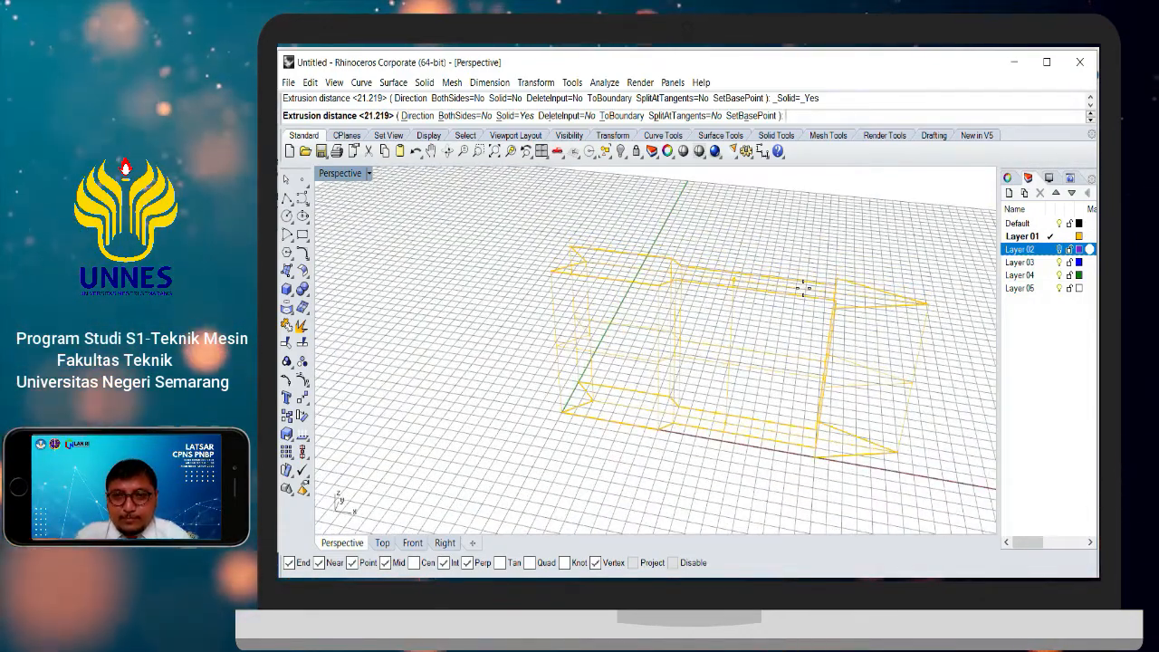
pyautogui.click(783, 405)
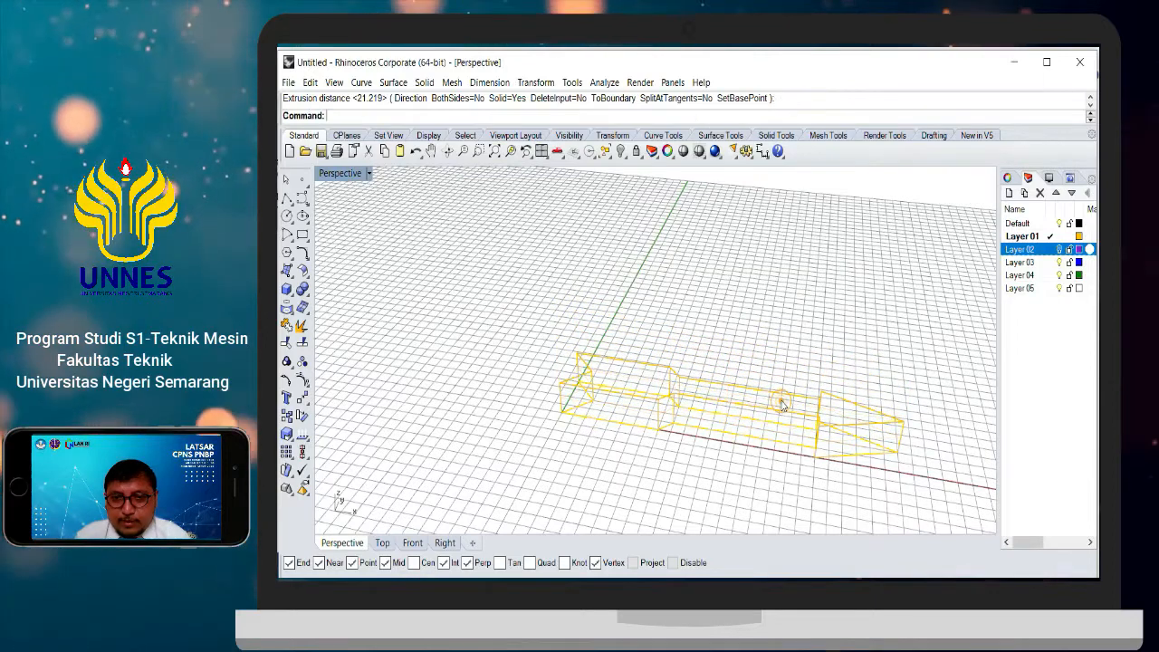
# Step: Set the Perspective viewport to the Shaded display mode
pyautogui.click(369, 174)
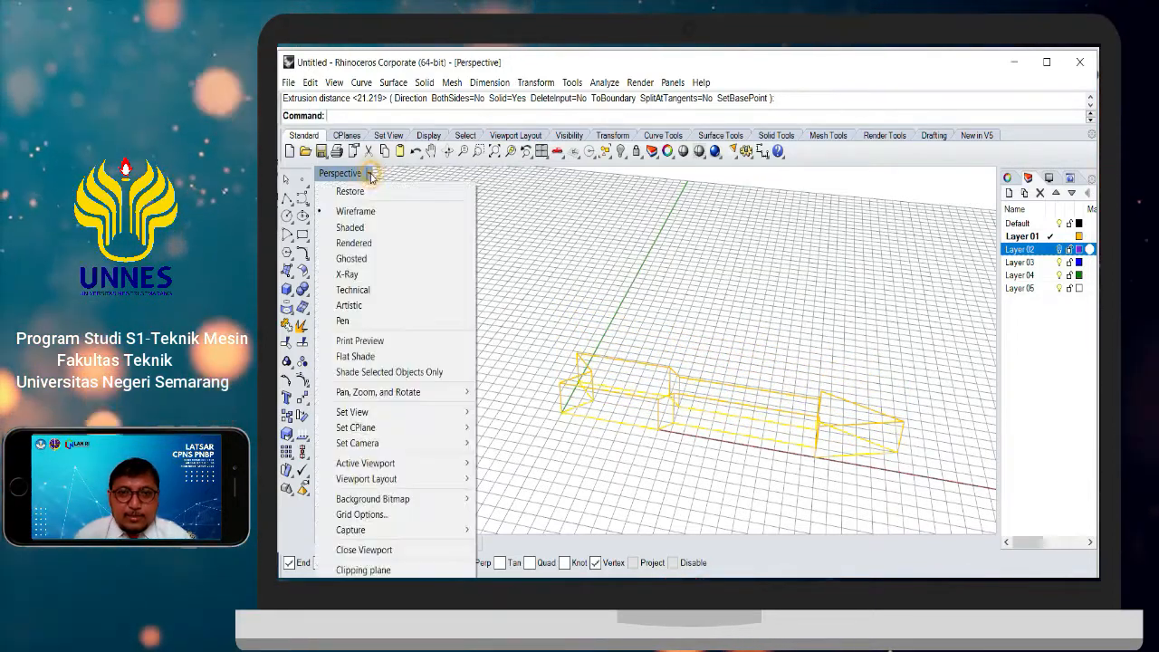
pyautogui.click(366, 231)
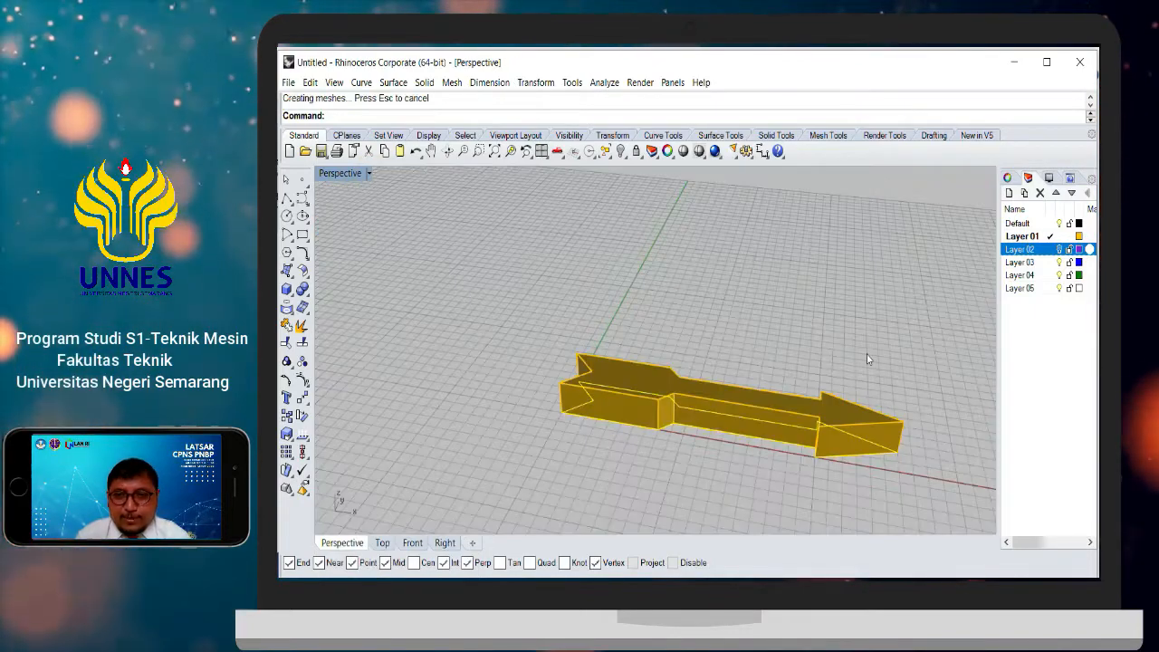
pyautogui.moveTo(838, 311); pyautogui.dragTo(800, 351, button='right')
# Step: Delete the solid arrow and extrude its closed outline curve straight upward as an uncapped surface
pyautogui.click(613, 309)
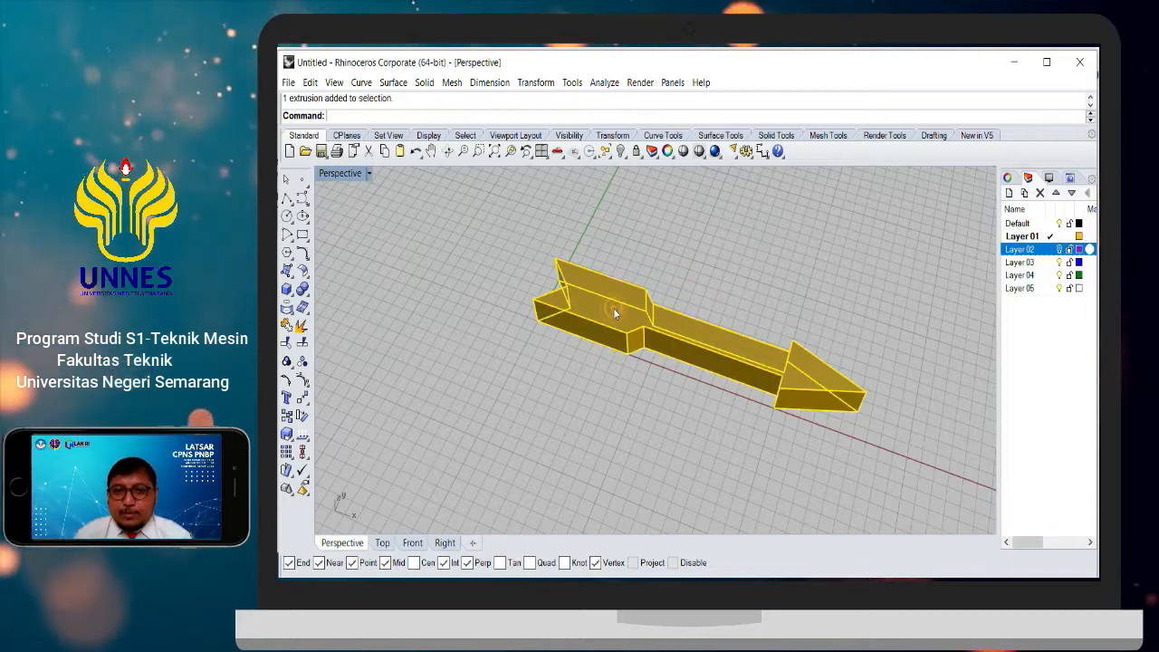
pyautogui.press('Delete')
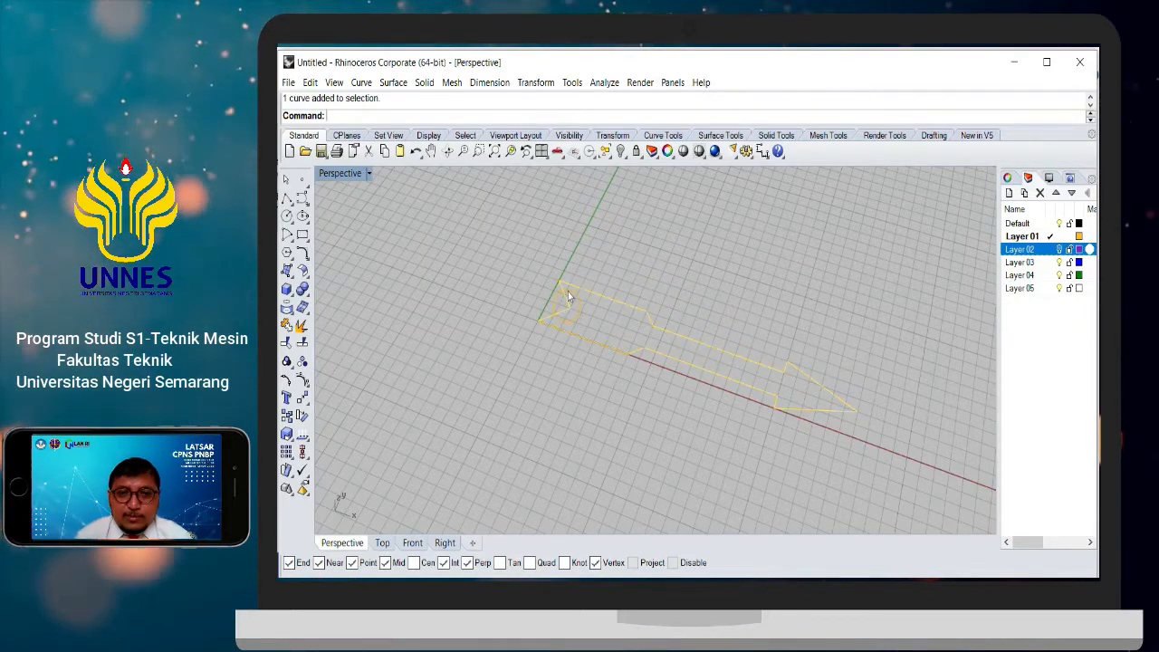
pyautogui.click(392, 84)
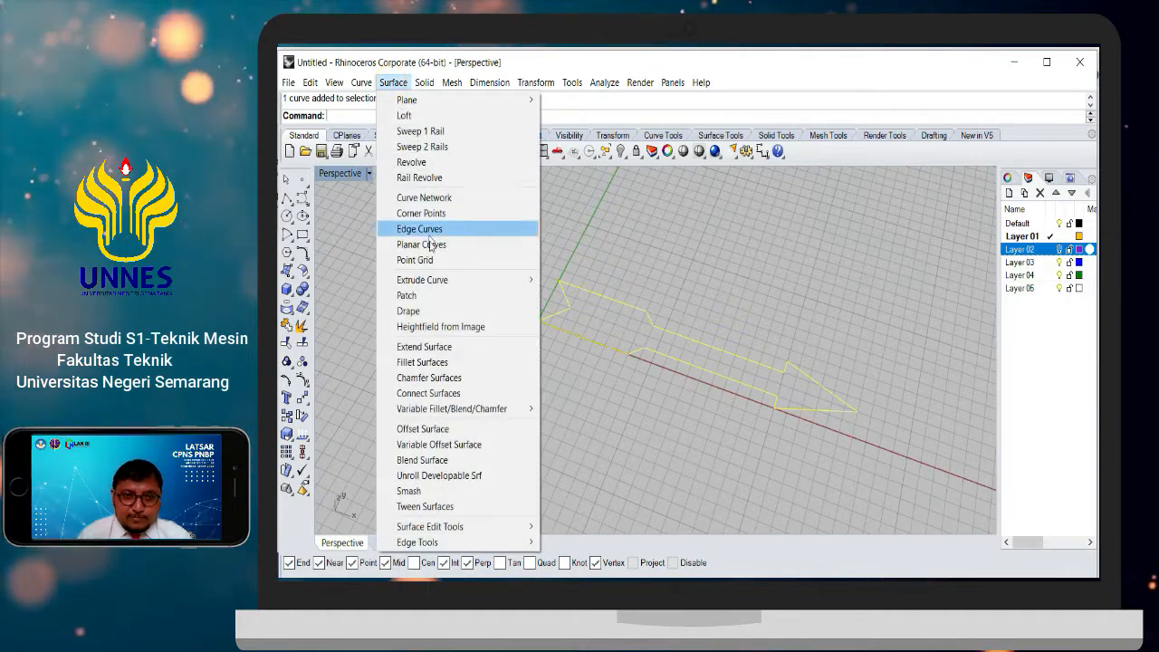
pyautogui.moveTo(432, 278)
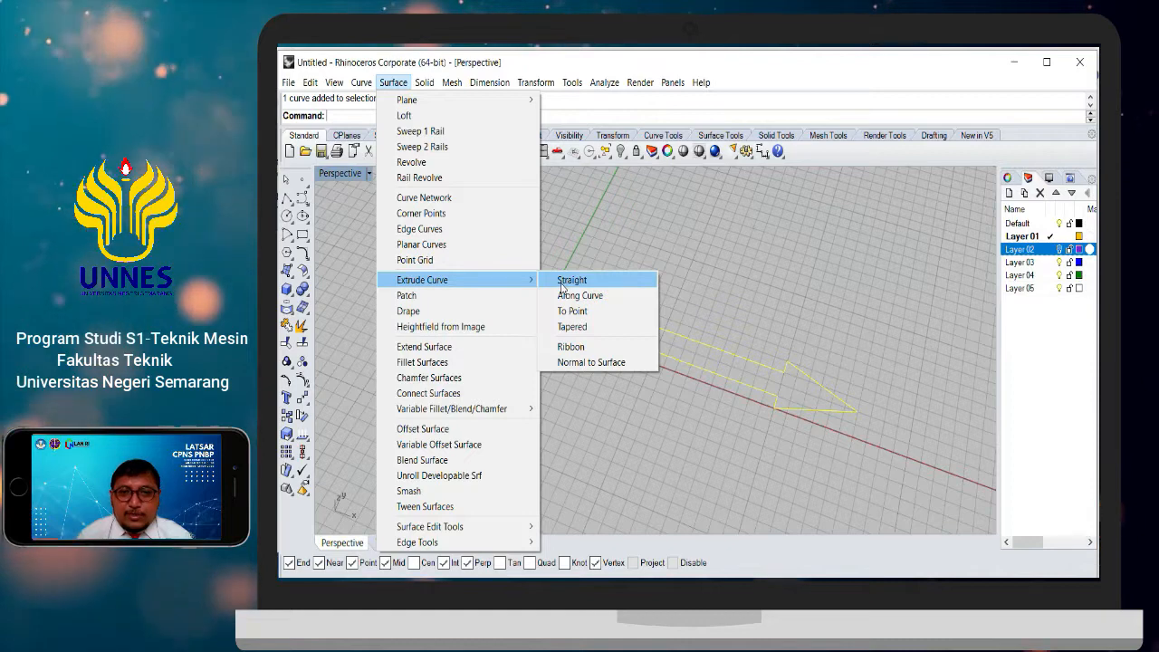
pyautogui.click(562, 282)
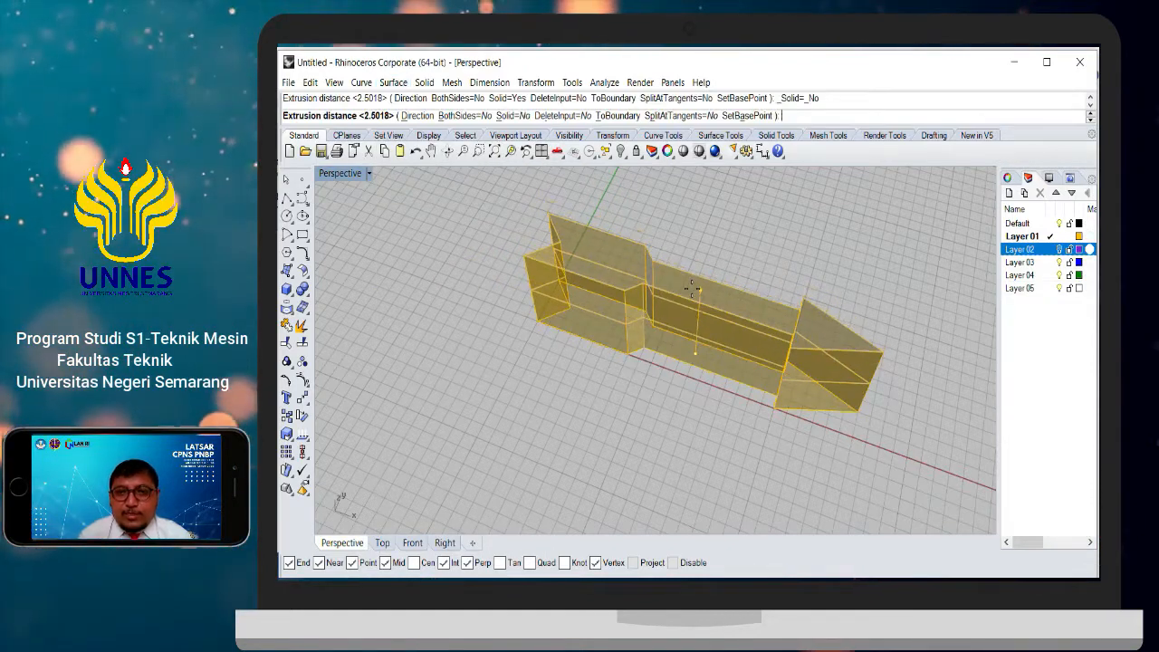
pyautogui.click(693, 281)
pyautogui.moveTo(709, 312); pyautogui.dragTo(630, 253, button='right')
pyautogui.moveTo(652, 214); pyautogui.dragTo(654, 500, button='right')
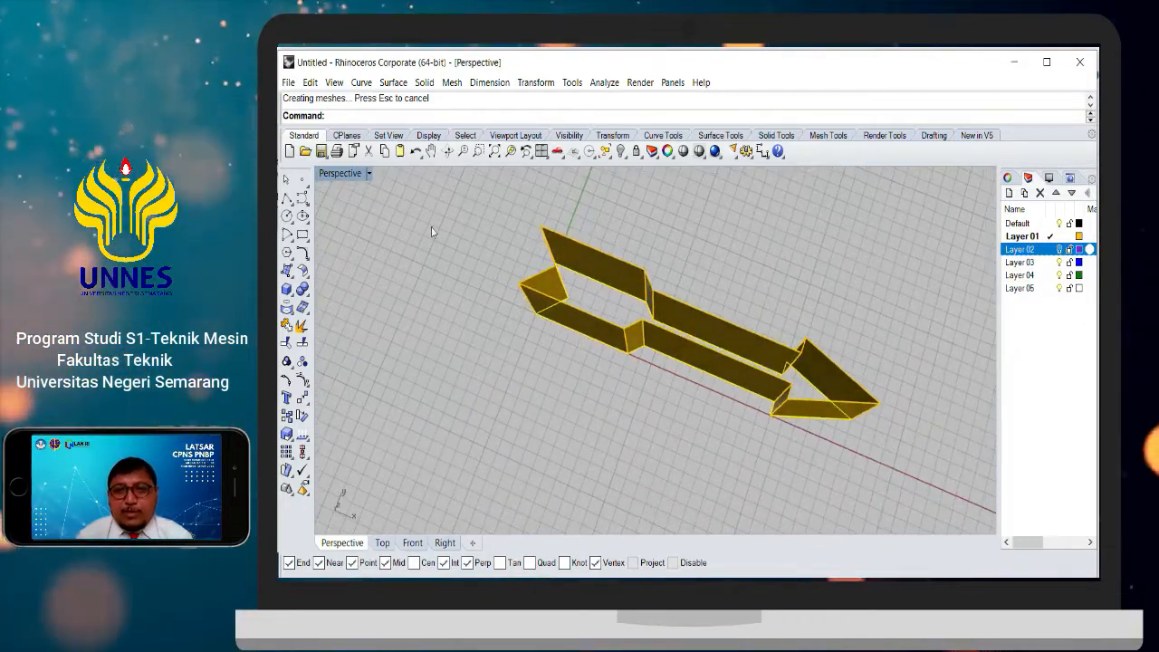
pyautogui.click(392, 82)
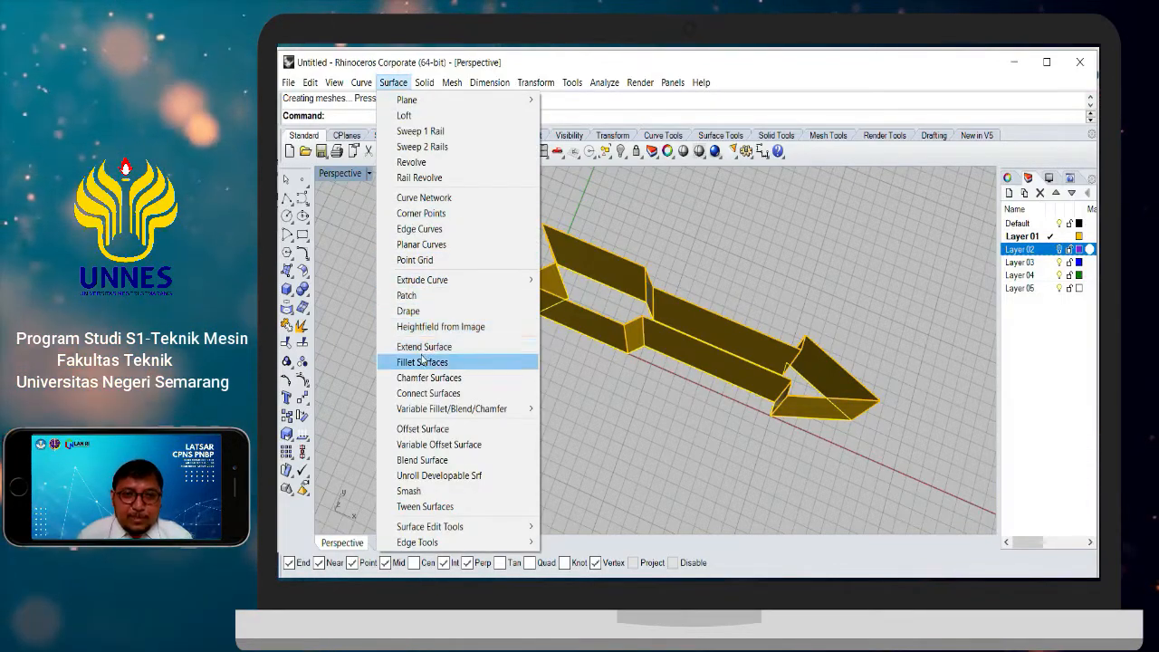
pyautogui.click(407, 295)
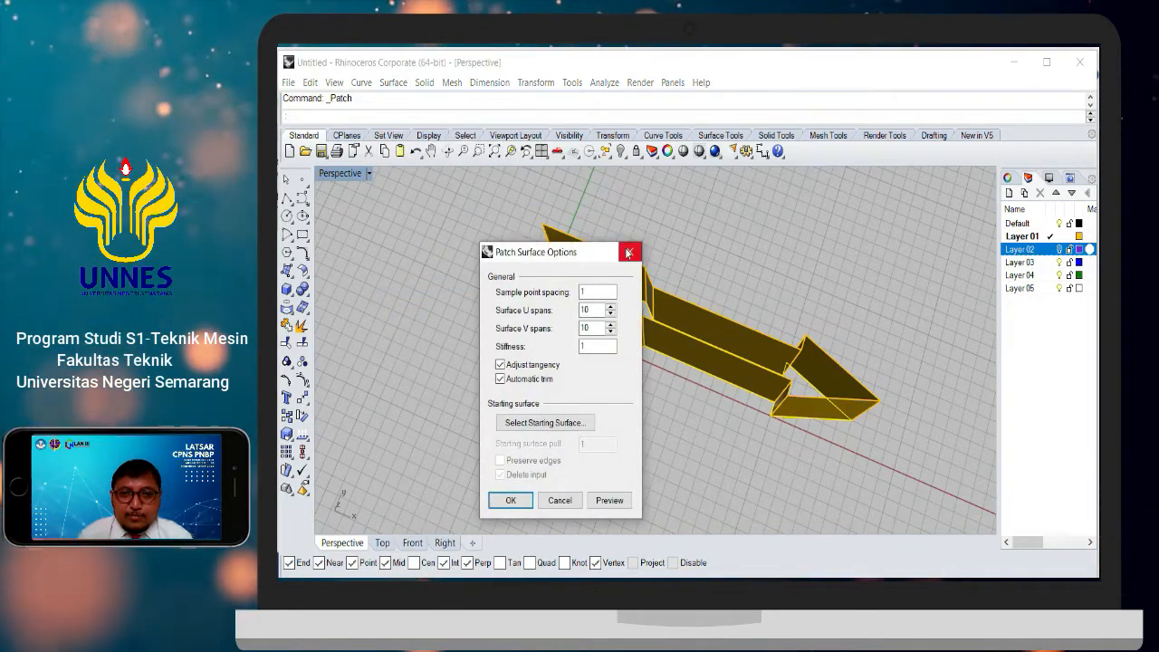
pyautogui.click(619, 250)
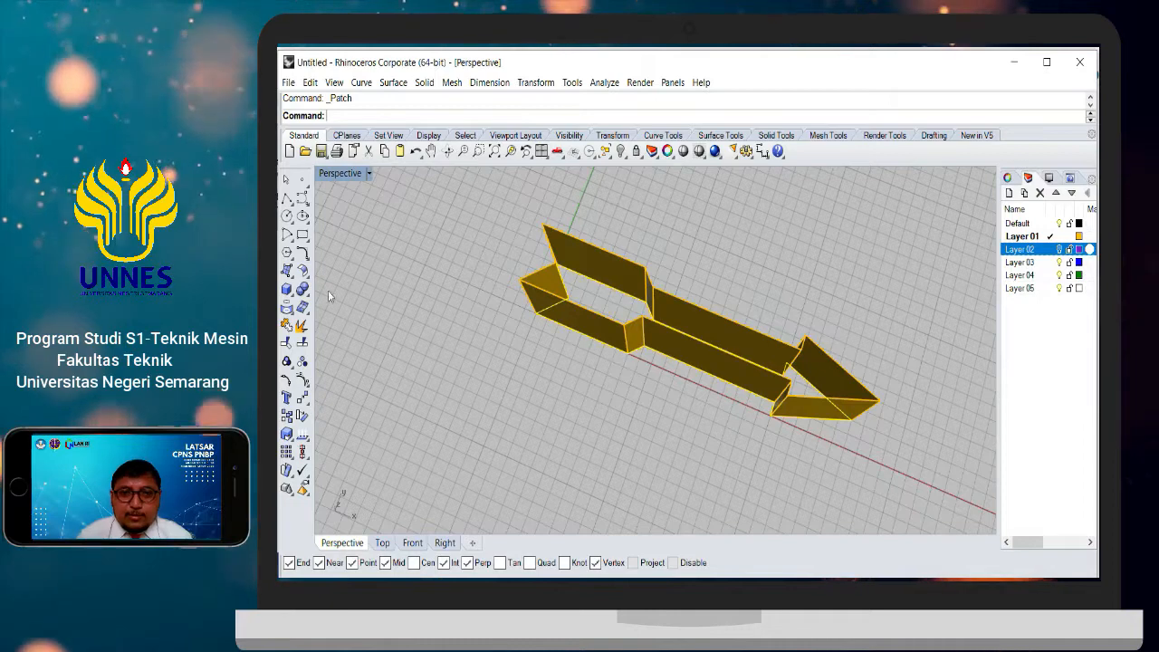
# Step: Create a planar surface from the closed arrow outline to close the base of the extruded walls, and inspect the shape
pyautogui.click(290, 273)
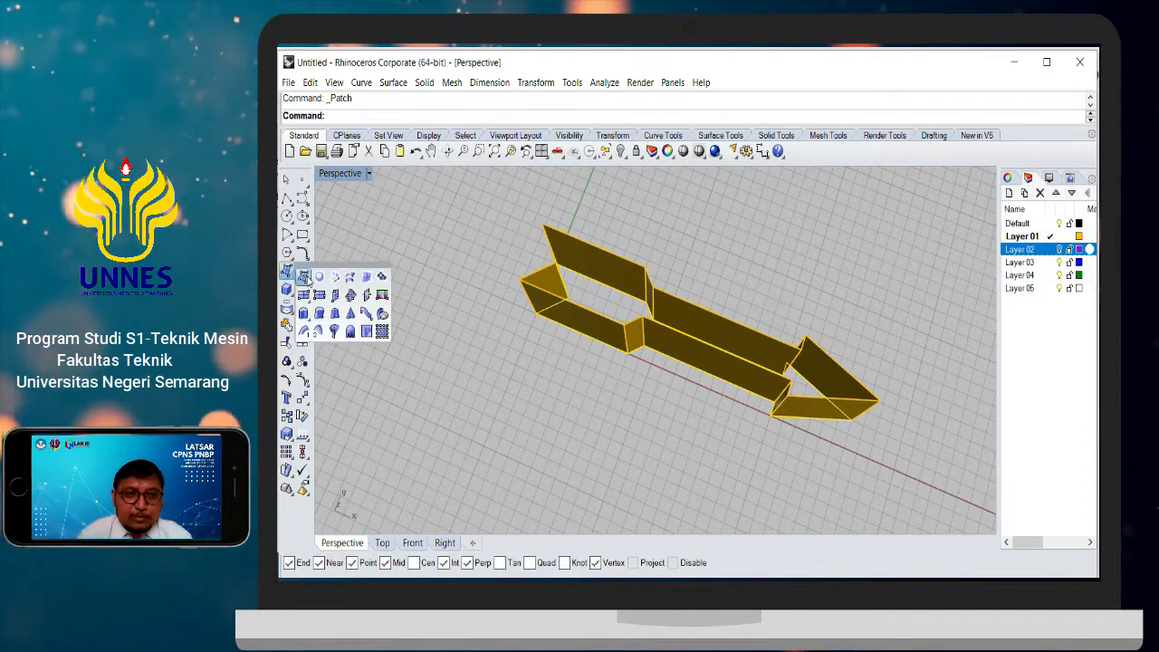
pyautogui.click(319, 278)
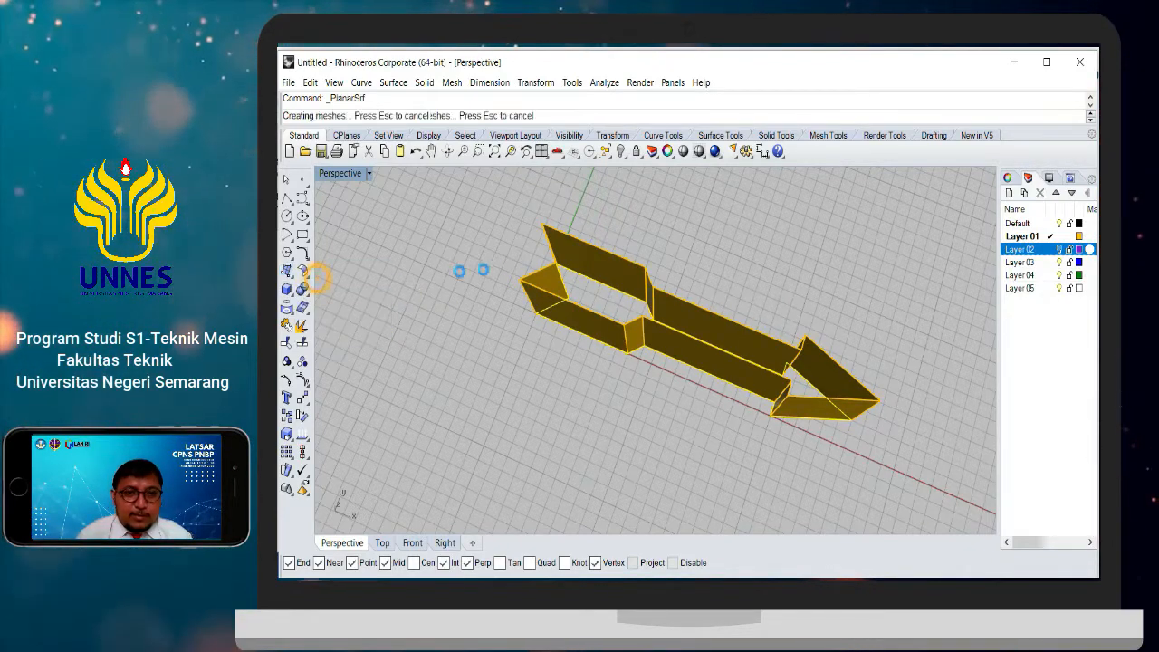
pyautogui.moveTo(656, 289); pyautogui.dragTo(731, 303, button='right')
pyautogui.click(710, 299)
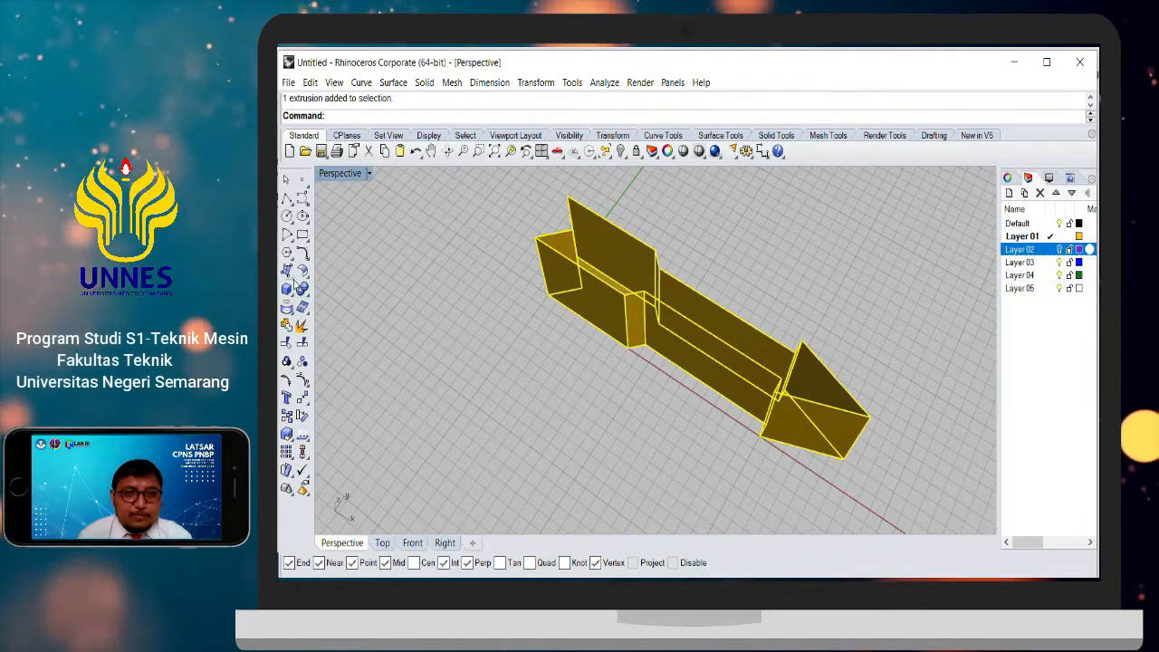
pyautogui.moveTo(634, 272); pyautogui.dragTo(606, 323, button='right')
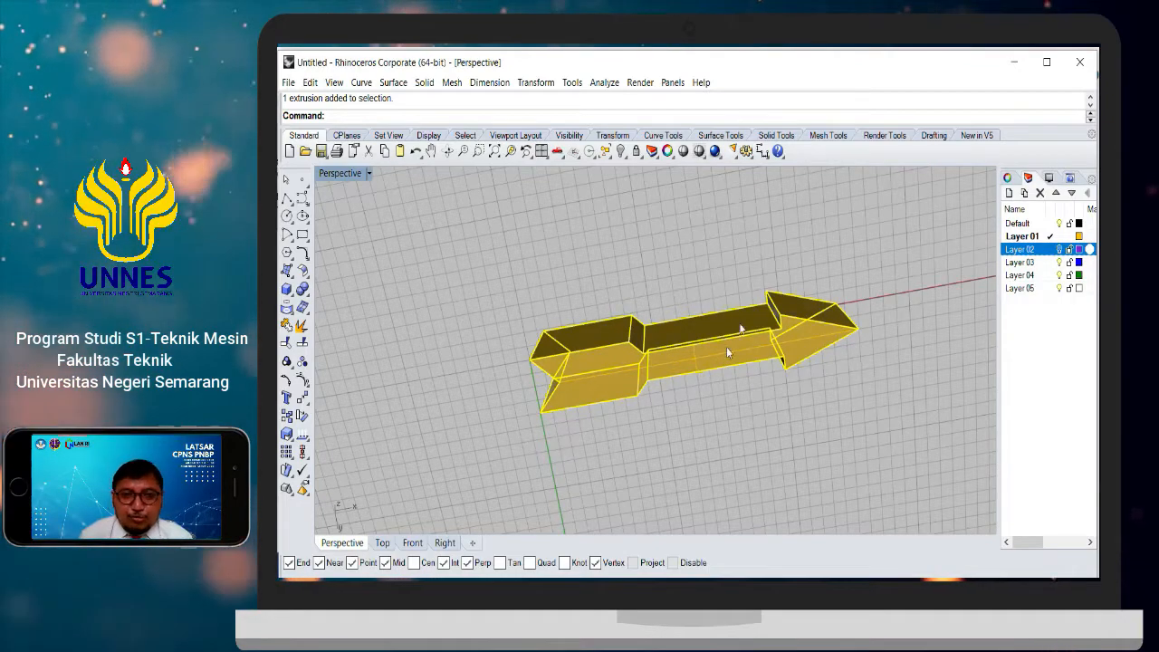
pyautogui.moveTo(688, 245); pyautogui.dragTo(718, 497, button='right')
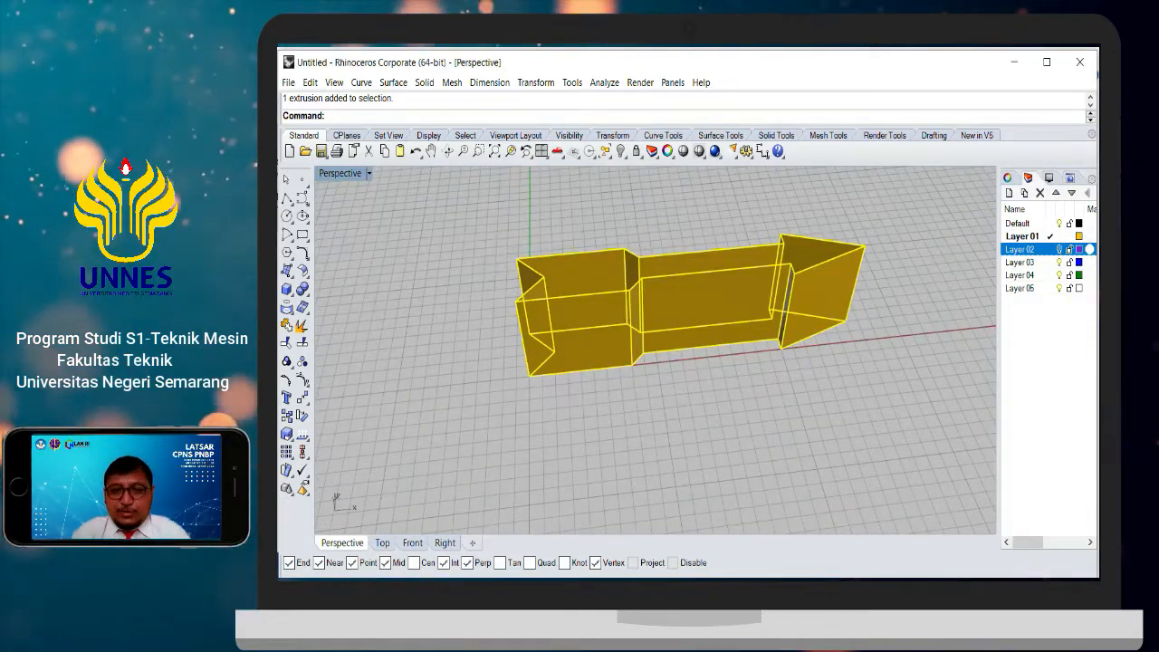
# Step: Switch to PERTEMUAN 5 MODIFY.pdf in Adobe Reader, examine the illustration of the green revolved arrow, and put the document away
pyautogui.hotkey('alt', 'Tab')
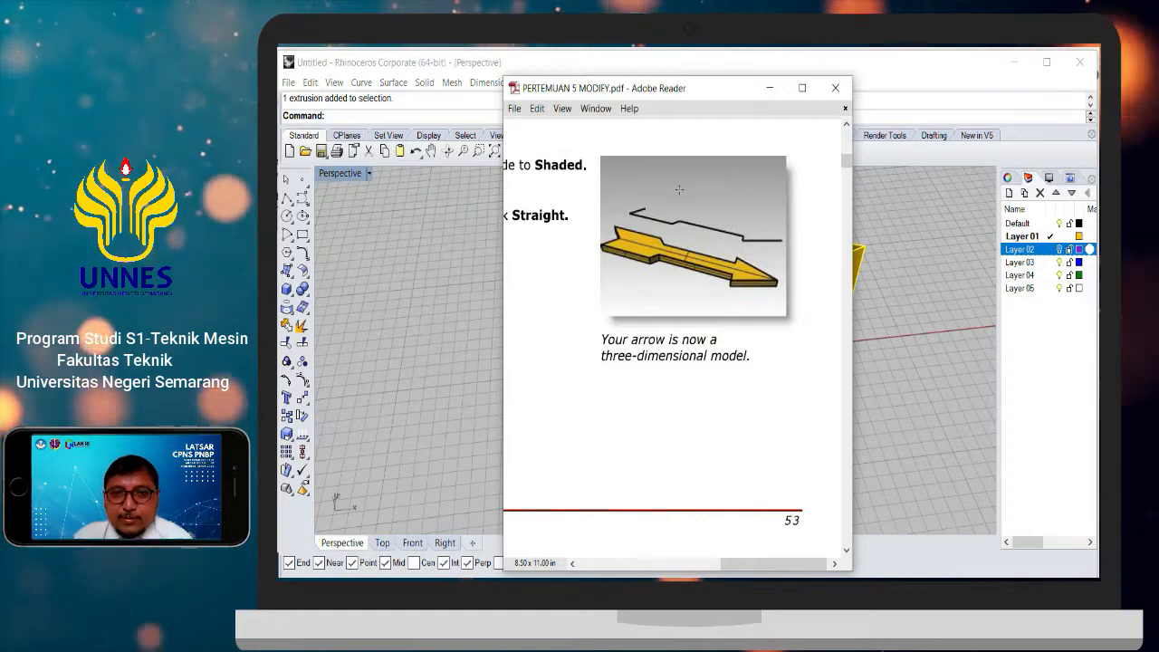
pyautogui.scroll(-5, 685, 317)
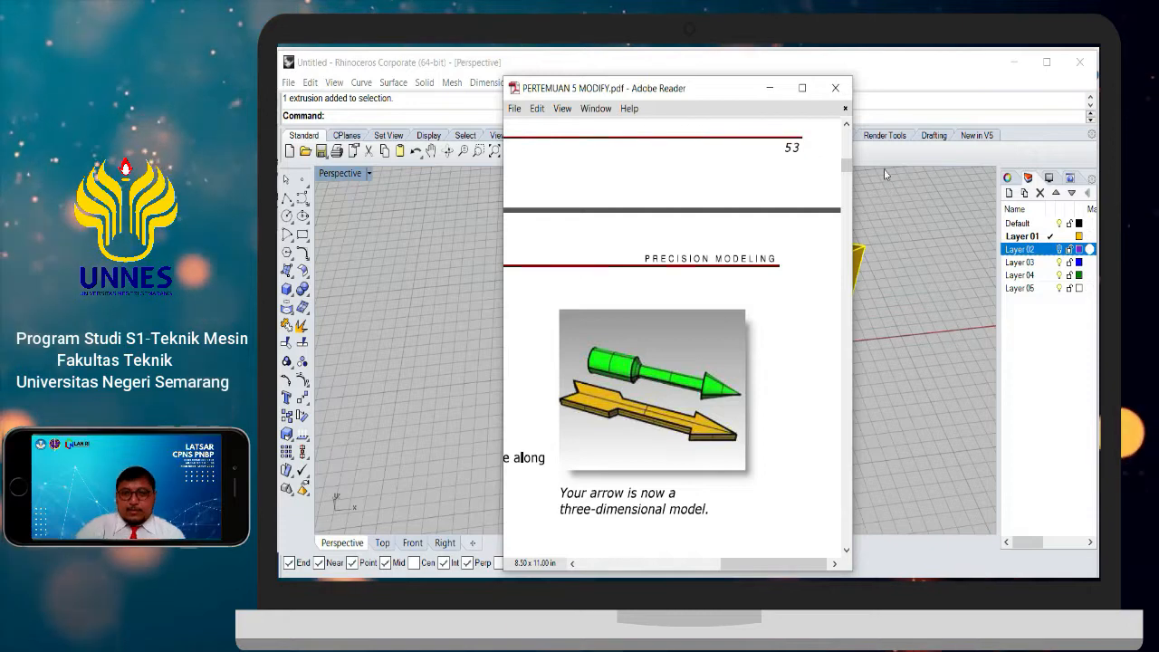
pyautogui.click(770, 90)
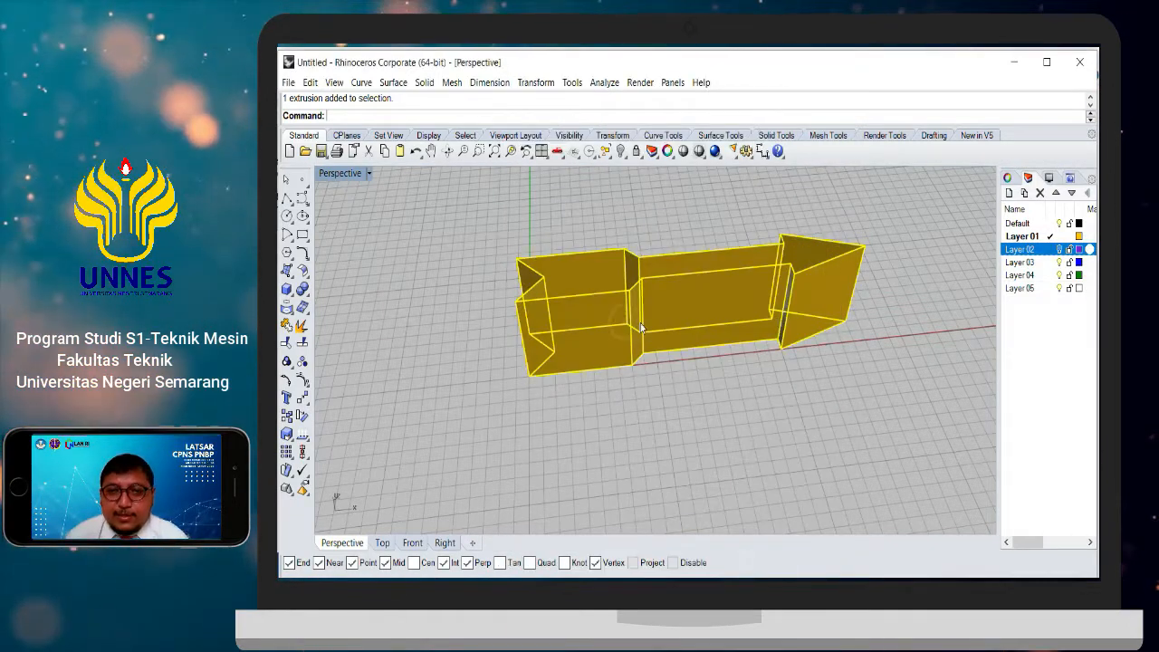
# Step: Delete the extruded arrow walls and the planar arrow surface, keeping only the outline curve
pyautogui.press('Delete')
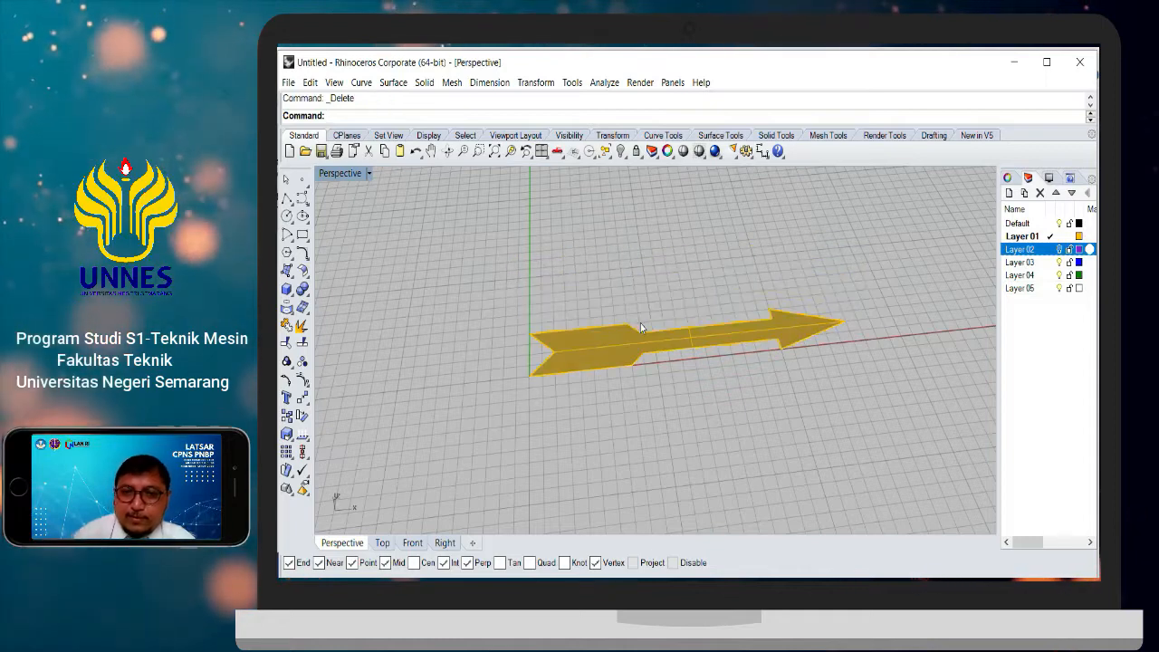
pyautogui.click(602, 346)
pyautogui.press('Delete')
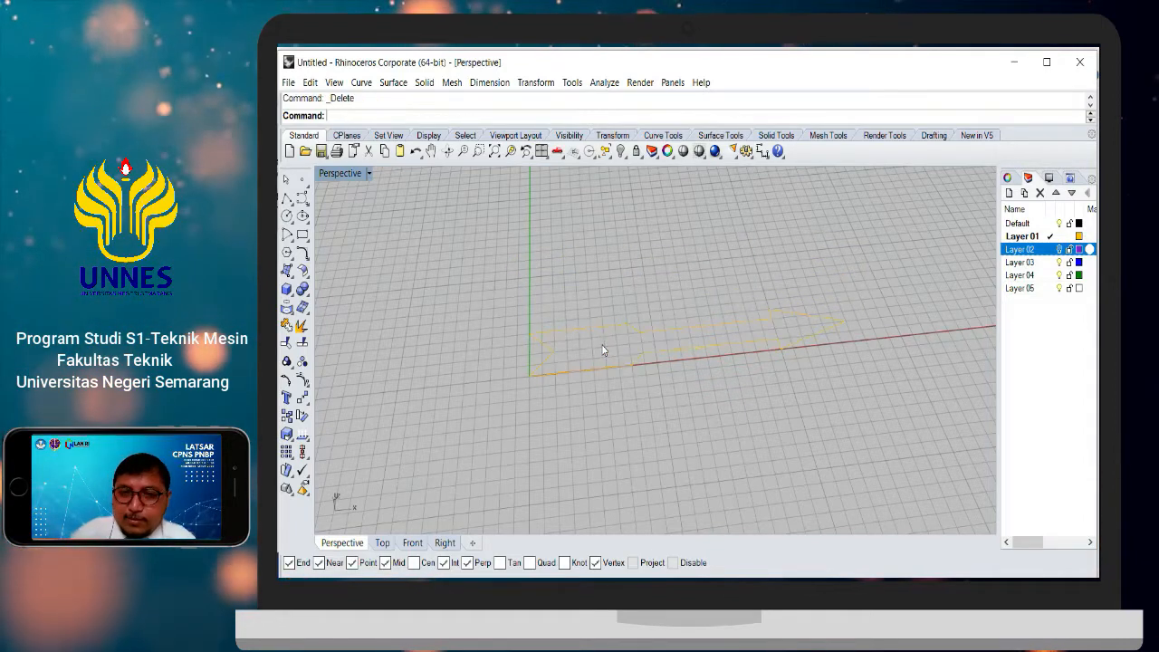
pyautogui.click(403, 85)
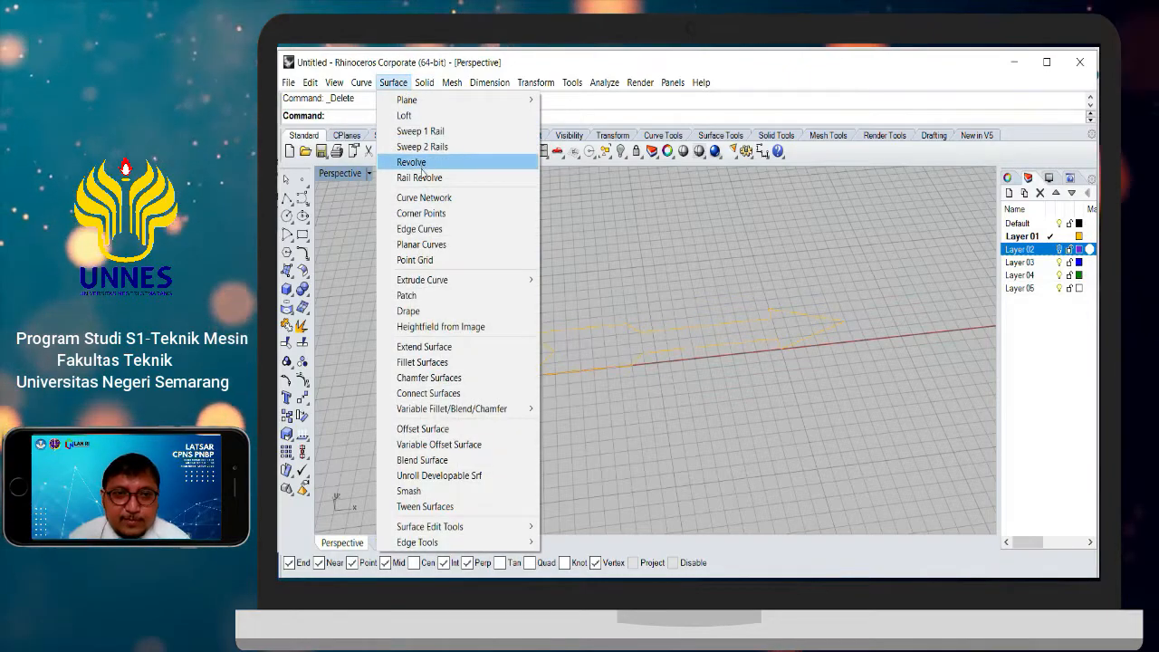
pyautogui.click(732, 258)
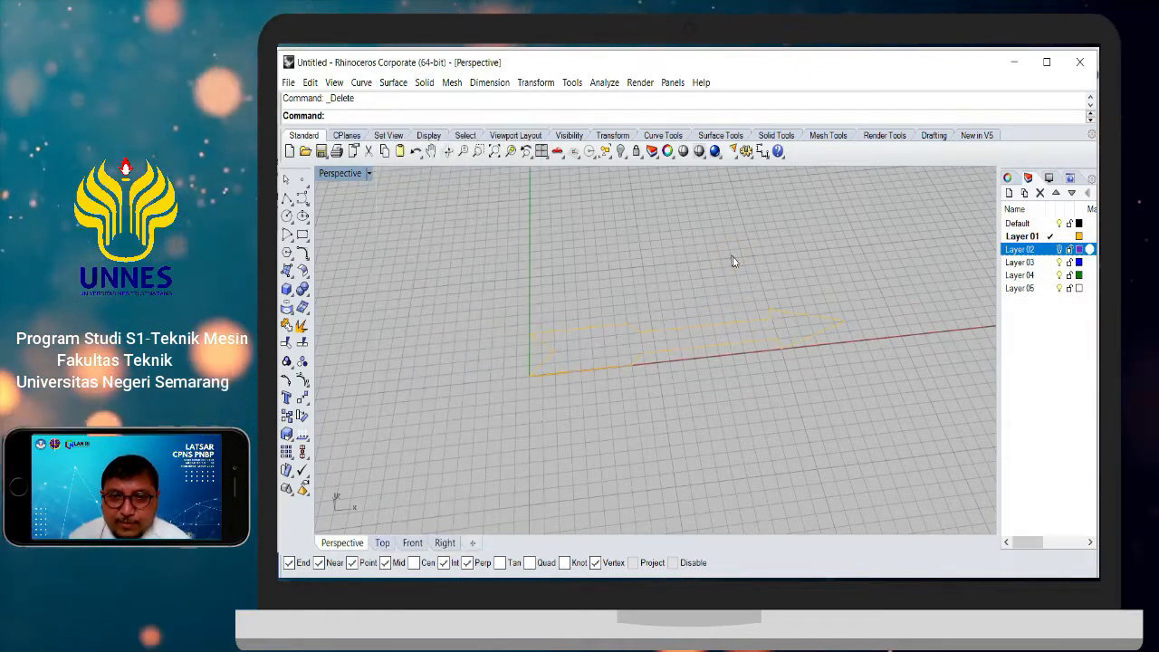
# Step: Explode the closed arrow outline curve into separate line segments
pyautogui.moveTo(732, 257); pyautogui.dragTo(707, 248, button='right')
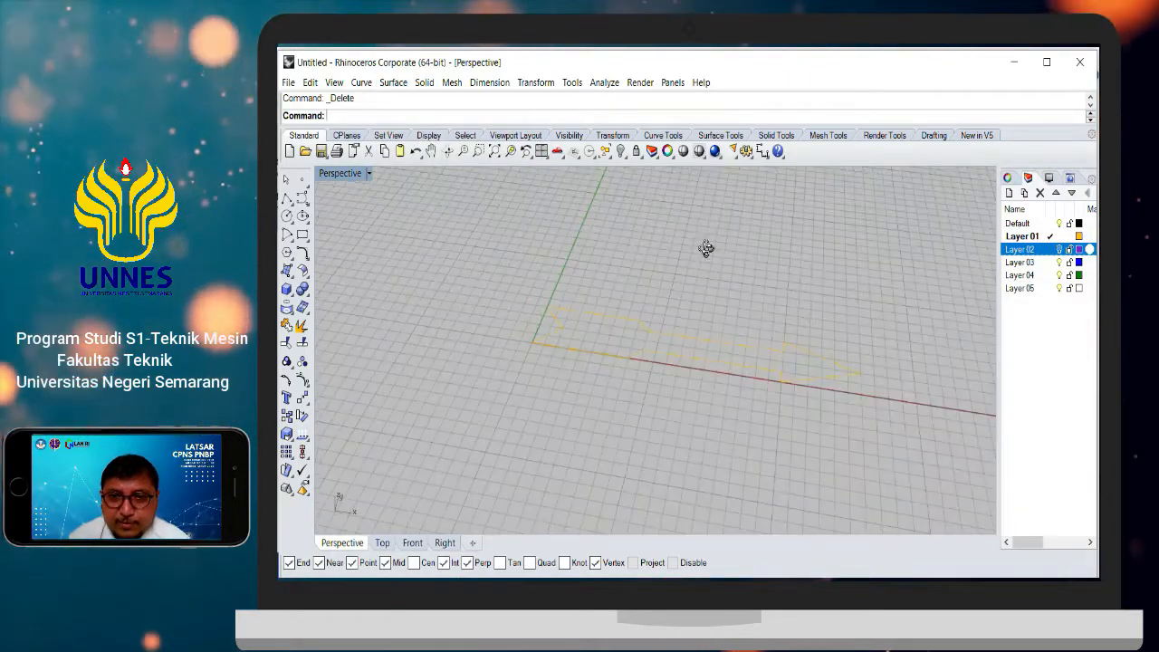
pyautogui.click(617, 319)
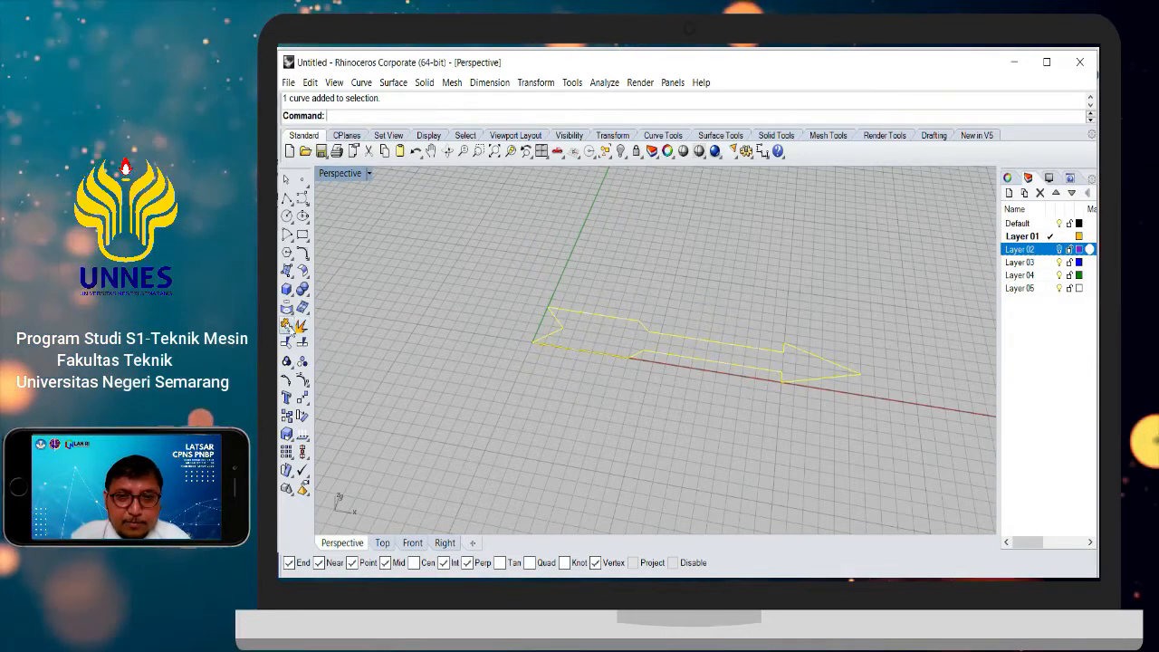
pyautogui.click(302, 327)
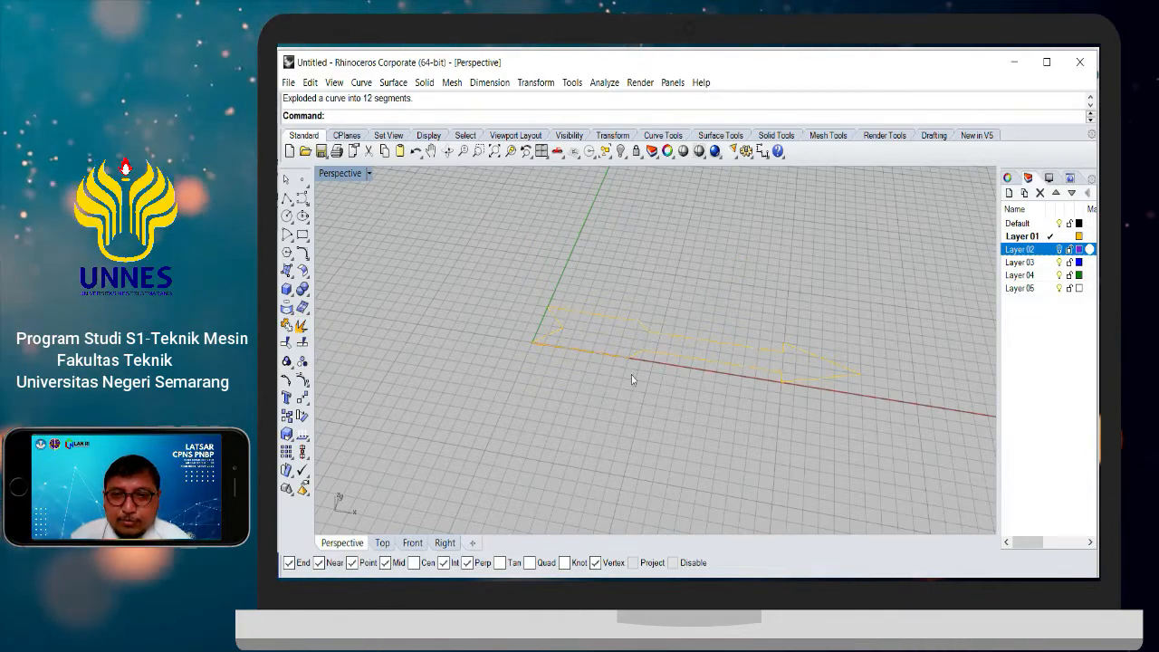
# Step: Delete the arrow outline's upper-half segments, including the upper tail notch line, and join the remaining lower-half segments into one open curve
pyautogui.moveTo(631, 378); pyautogui.dragTo(677, 435, button='right')
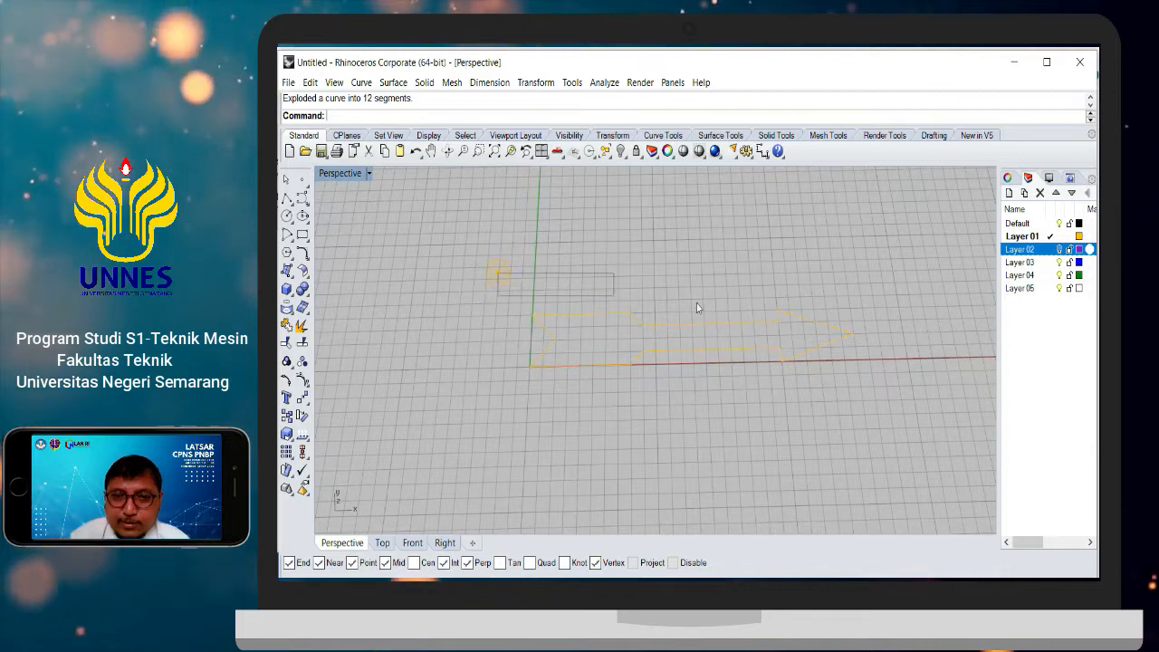
pyautogui.moveTo(697, 308); pyautogui.dragTo(886, 340)
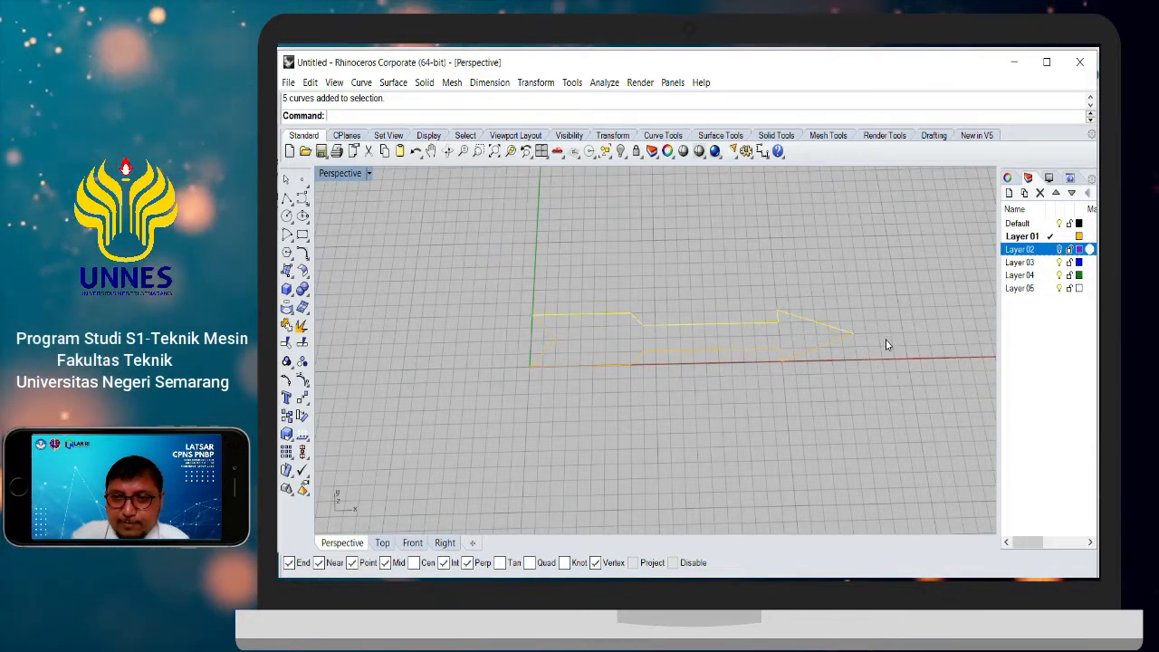
pyautogui.click(549, 332)
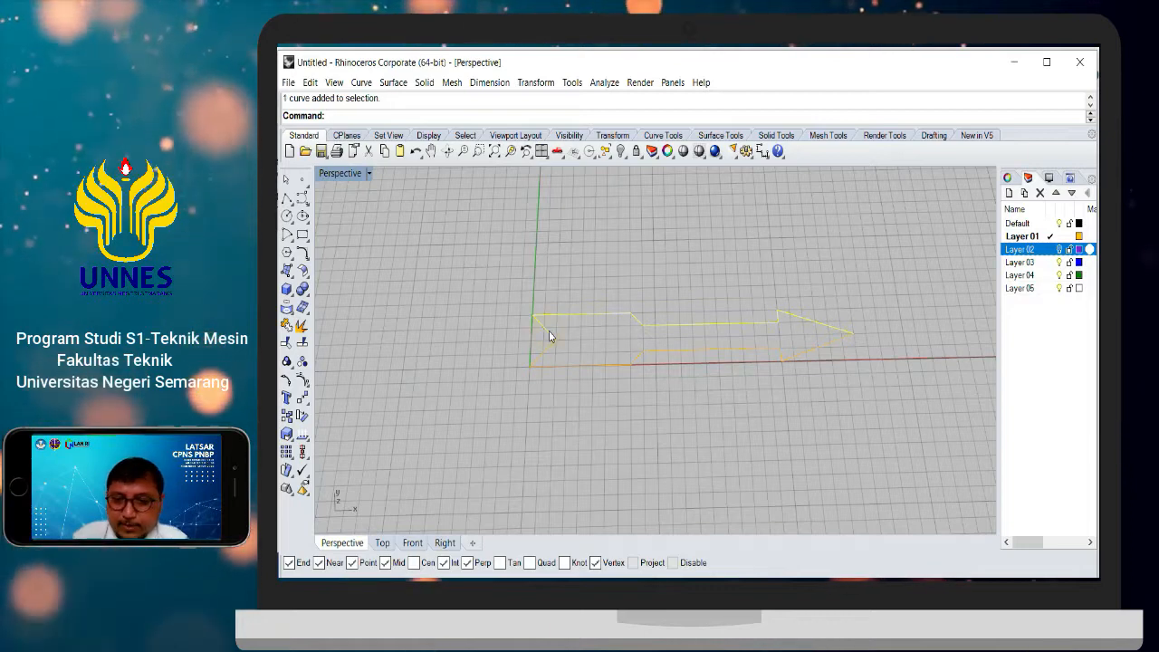
pyautogui.press('Delete')
pyautogui.moveTo(473, 274); pyautogui.dragTo(885, 413)
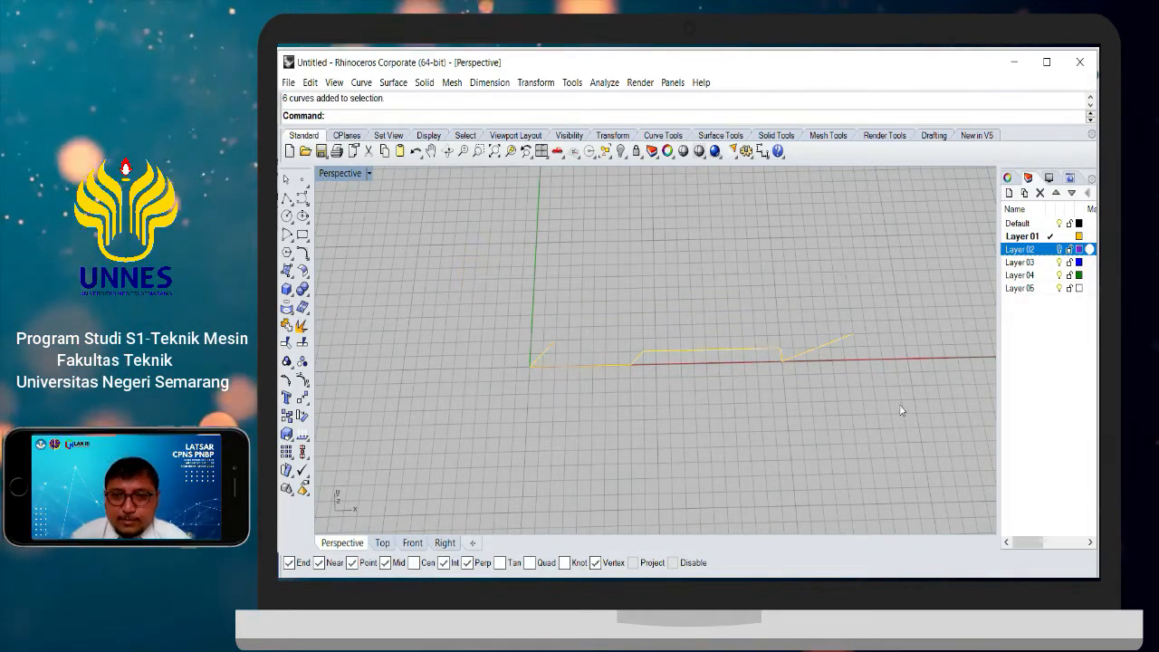
pyautogui.click(287, 324)
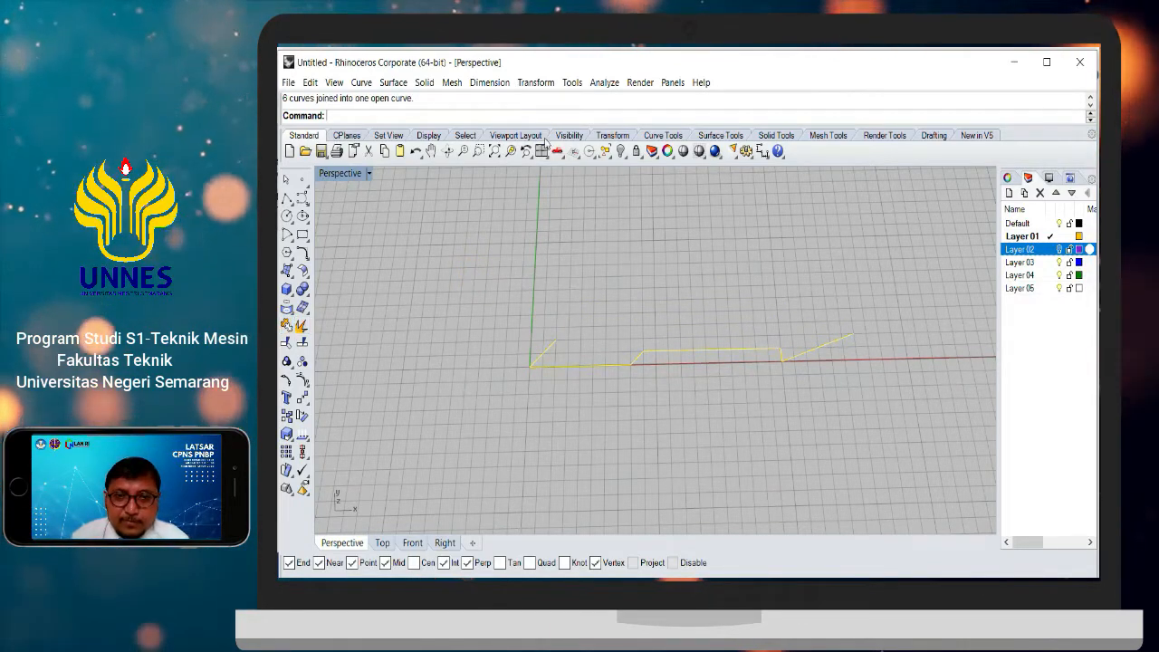
# Step: Begin a Revolve surface of the joined half profile, with its axis from the arrow tip to the tail notch's inner endpoint
pyautogui.click(396, 84)
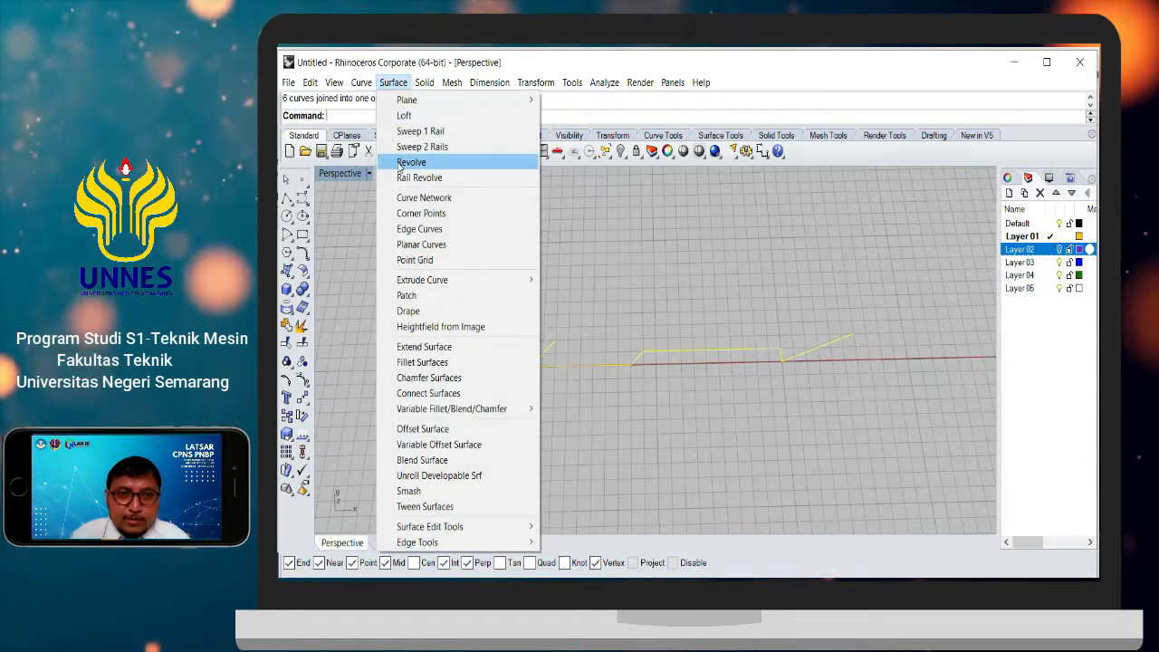
pyautogui.click(408, 161)
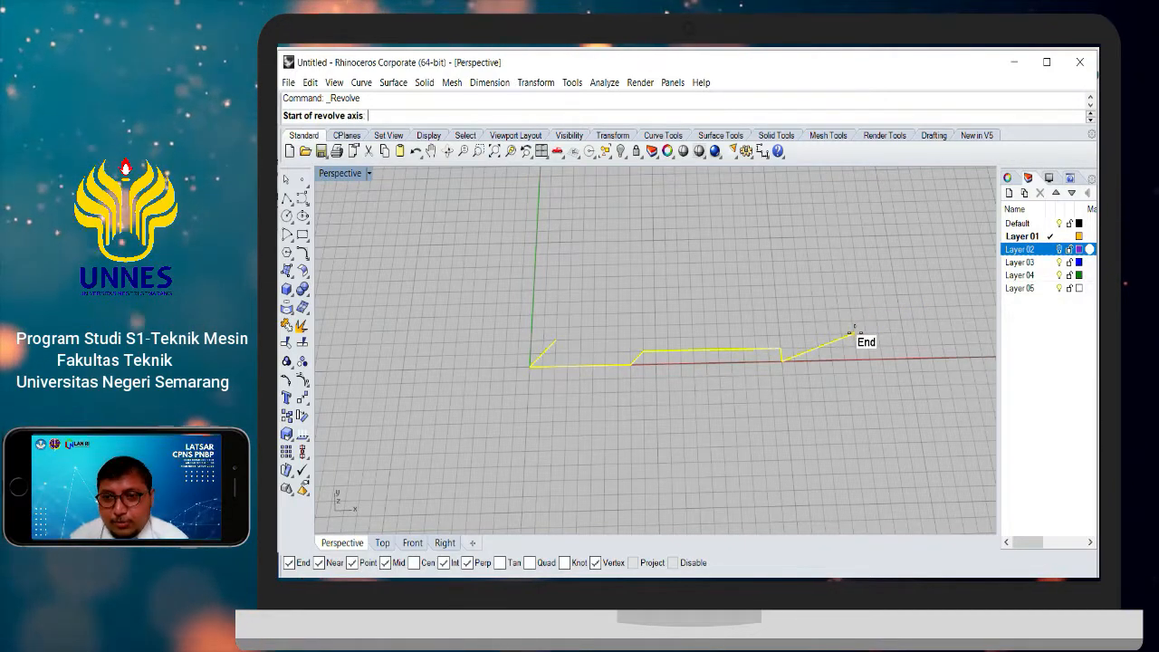
pyautogui.click(853, 333)
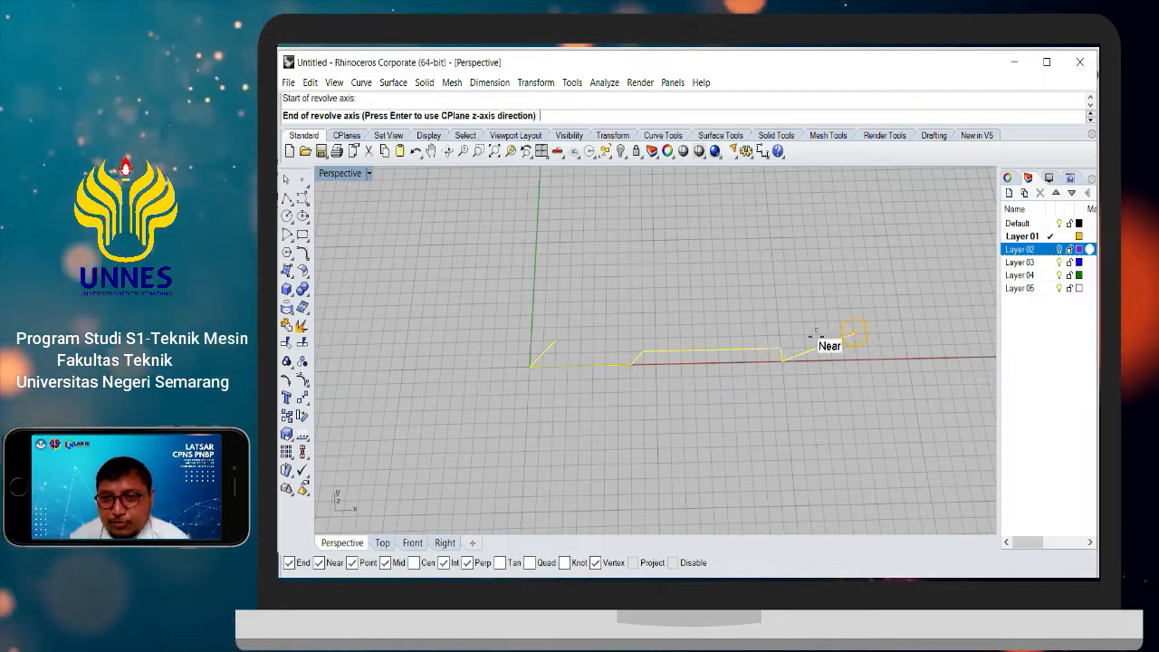
pyautogui.click(554, 339)
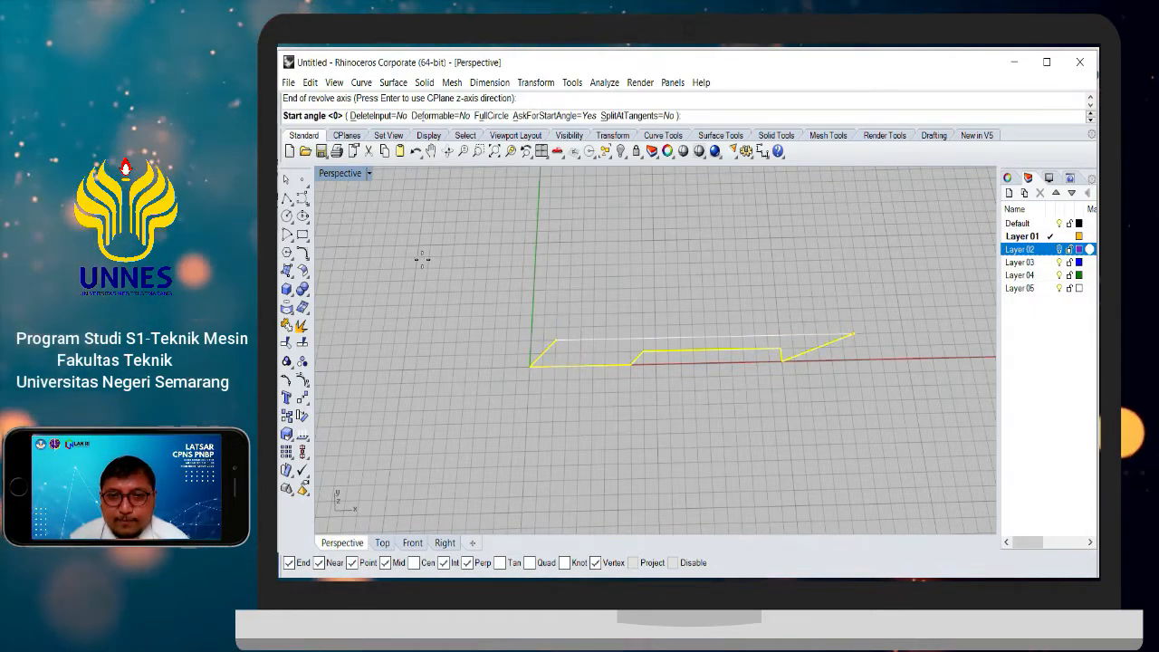
# Step: Restore the four-viewport layout and set the Right viewport to the Shaded display mode
pyautogui.doubleClick(347, 174)
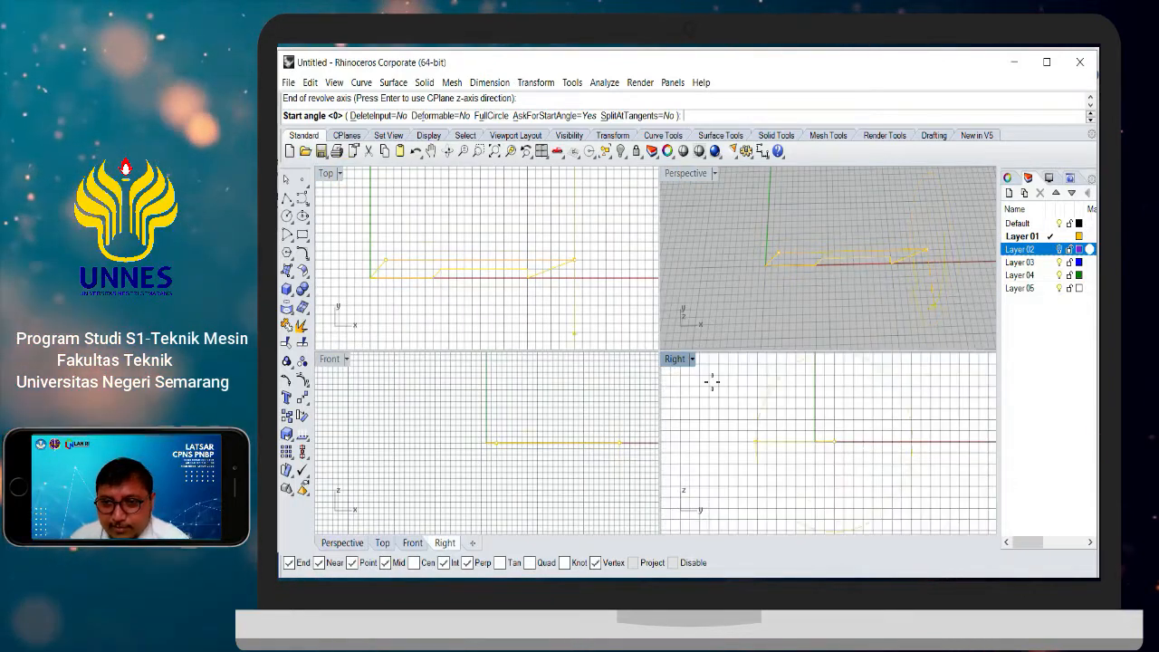
pyautogui.click(693, 359)
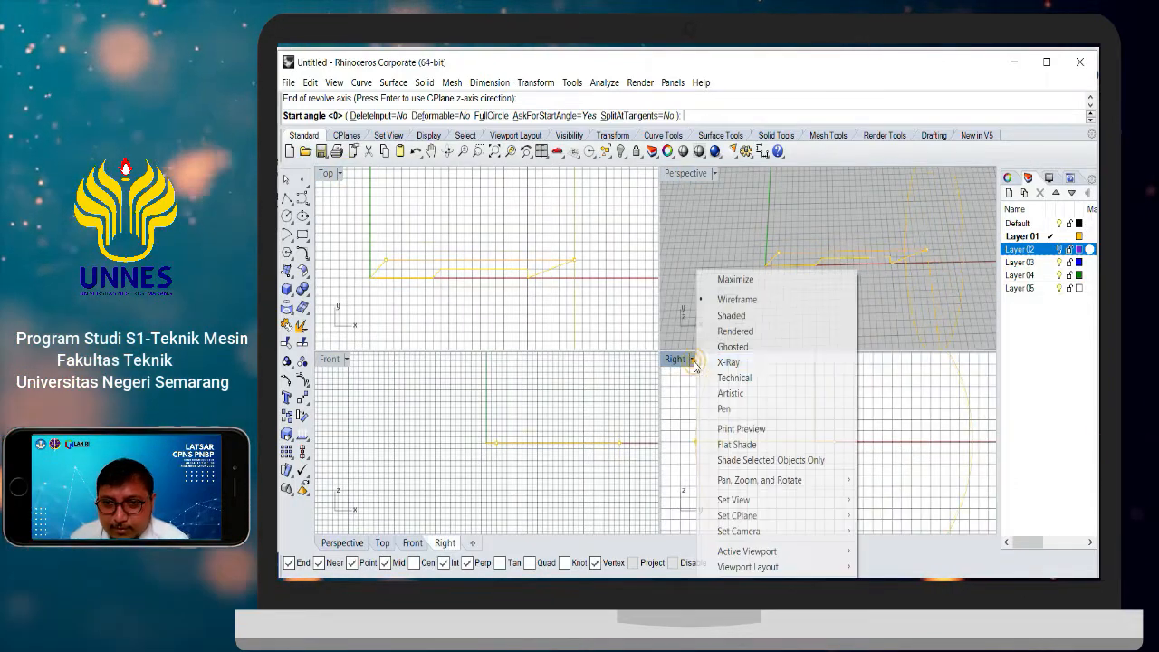
pyautogui.click(732, 316)
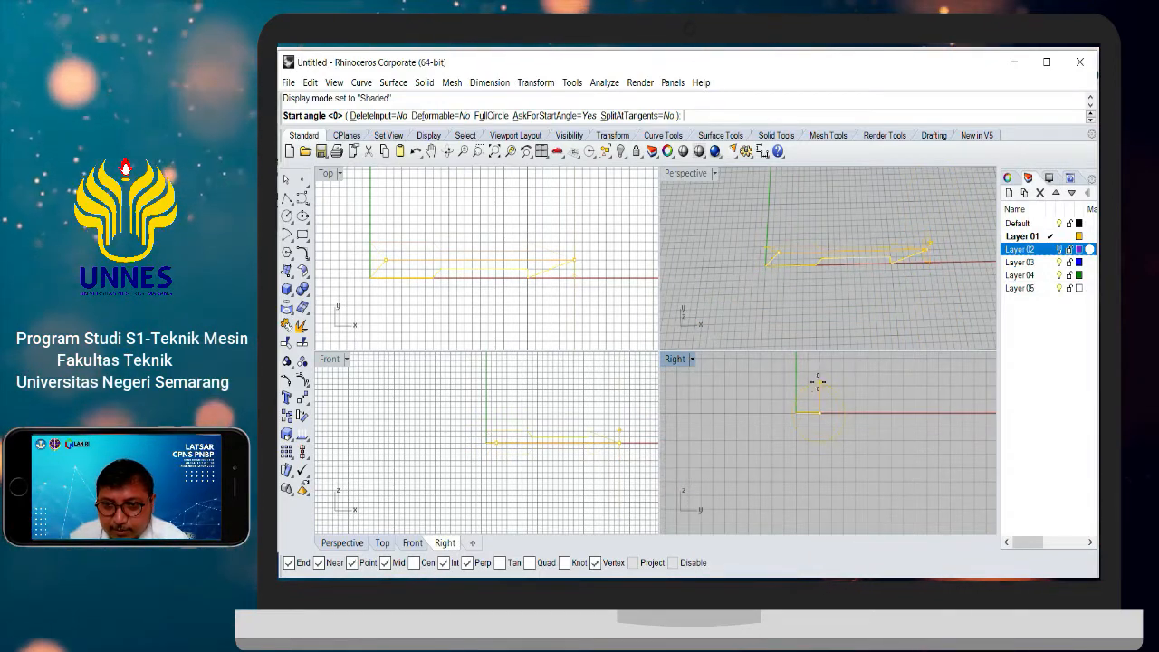
# Step: Complete the revolve through a full 360-degree turn from a start angle picked in the Right viewport, and maximize the Perspective viewport
pyautogui.click(769, 395)
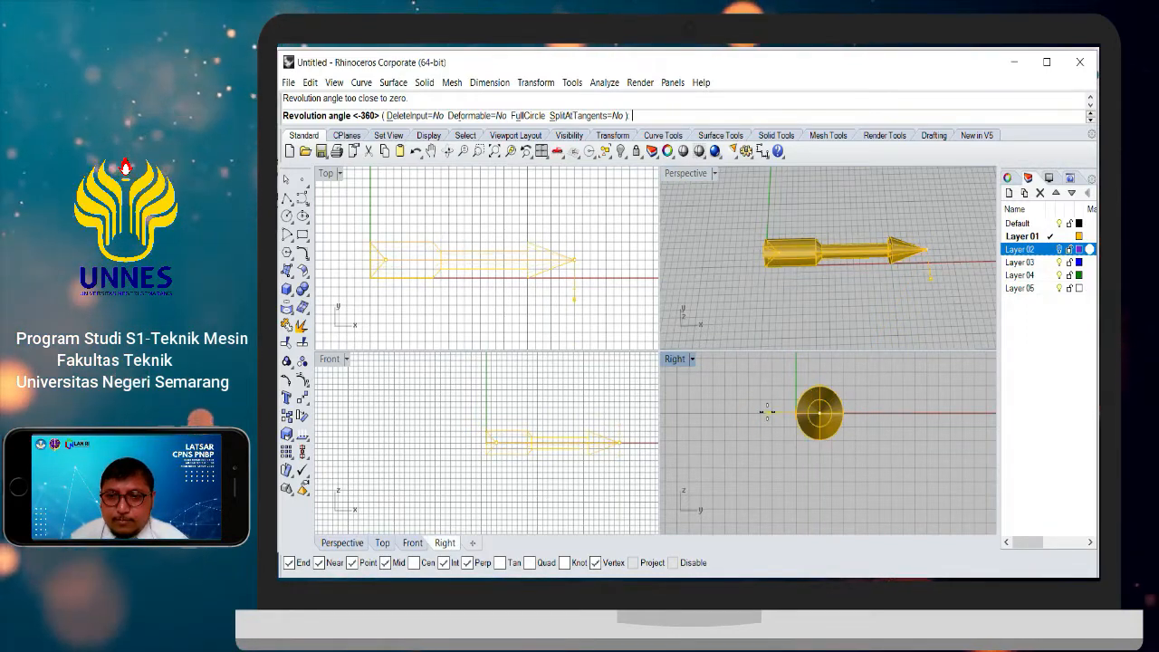
pyautogui.click(768, 413)
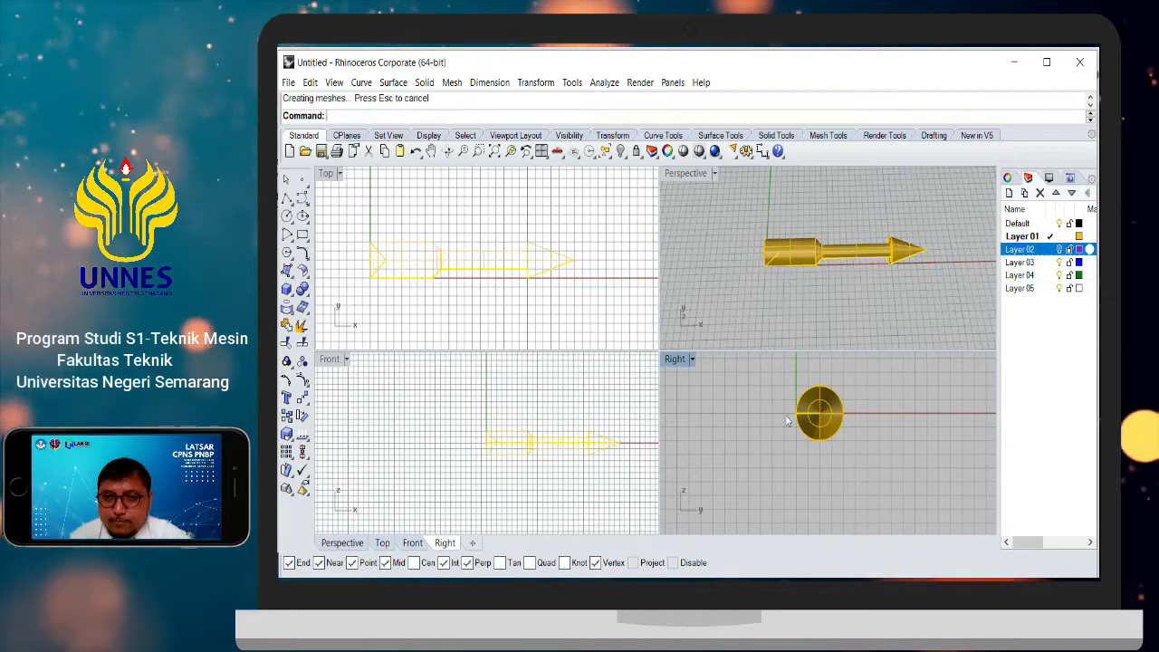
pyautogui.click(829, 308)
pyautogui.moveTo(860, 302); pyautogui.dragTo(752, 252, button='right')
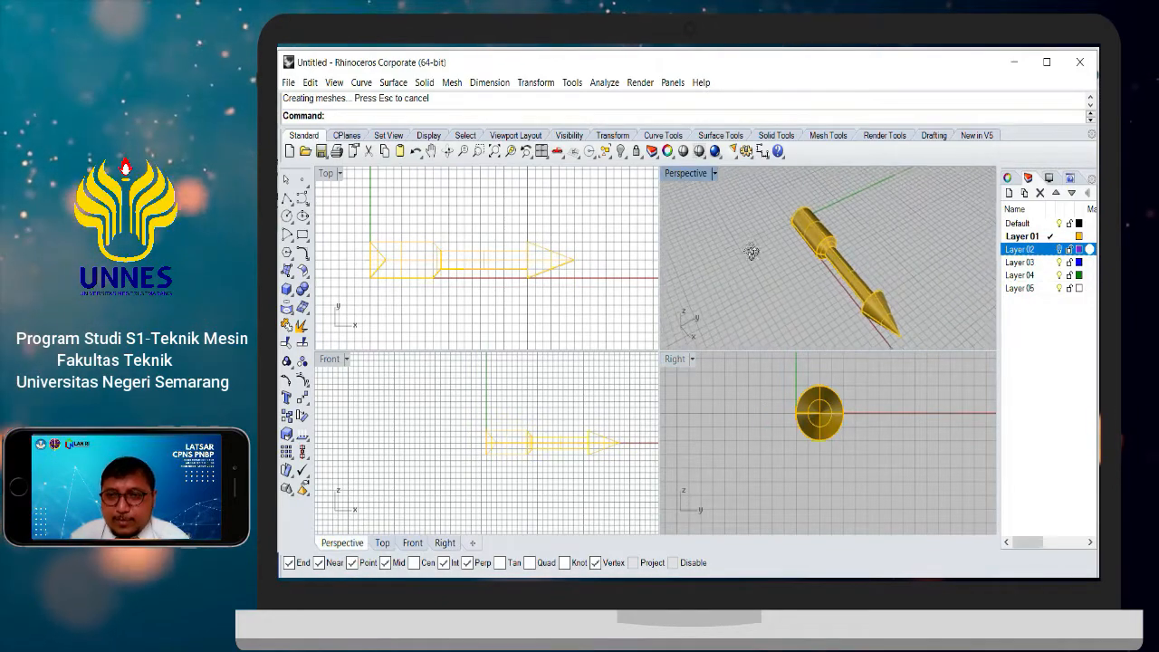
pyautogui.doubleClick(696, 176)
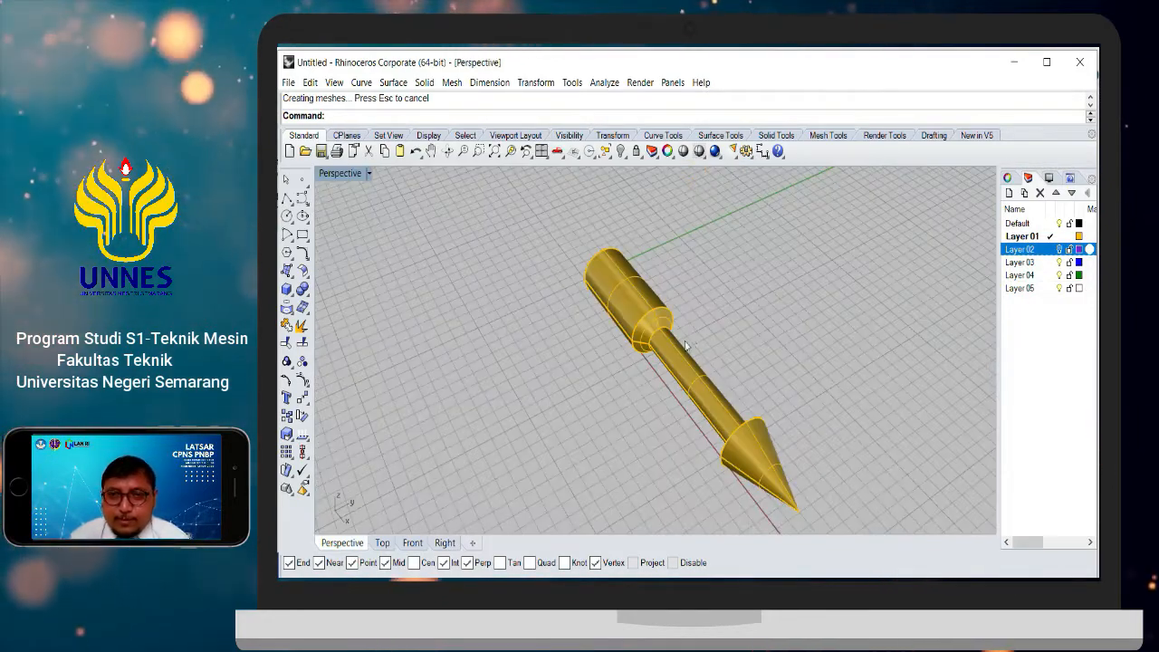
pyautogui.moveTo(690, 391); pyautogui.dragTo(666, 398, button='right')
# Step: Compare the revolved arrow with the contoh.JPG drawing and PERTEMUAN 5 MODIFY.pdf in Adobe Reader, including its bent-arrow example
pyautogui.hotkey('alt', 'Tab')
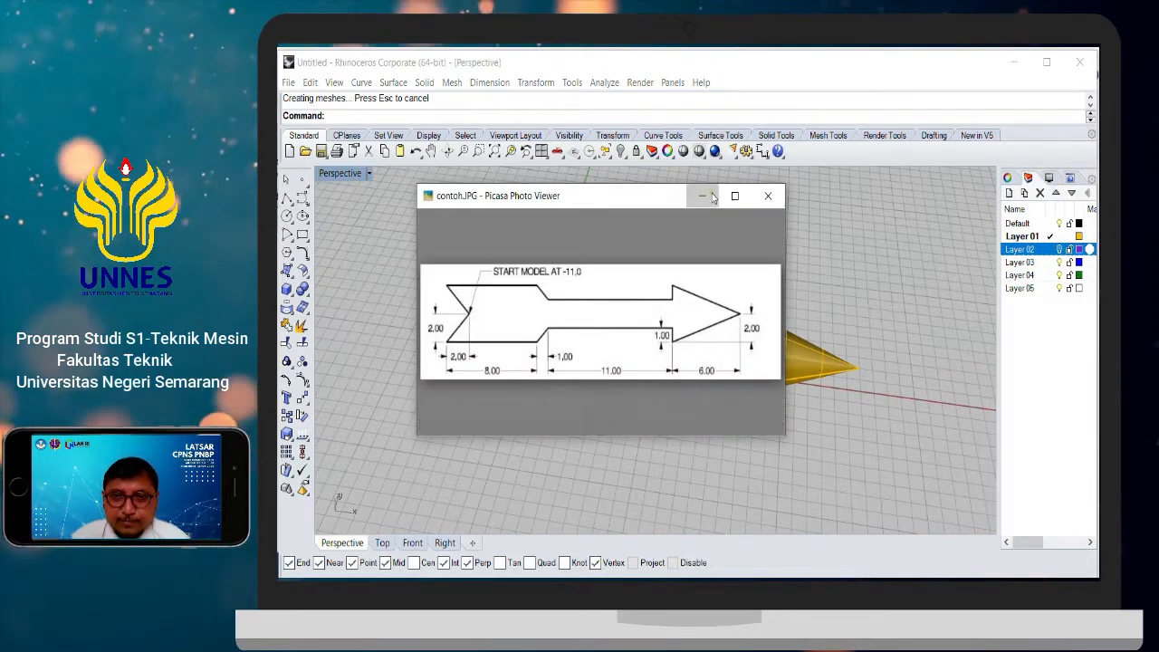
pyautogui.click(713, 197)
pyautogui.hotkey('alt', 'Tab')
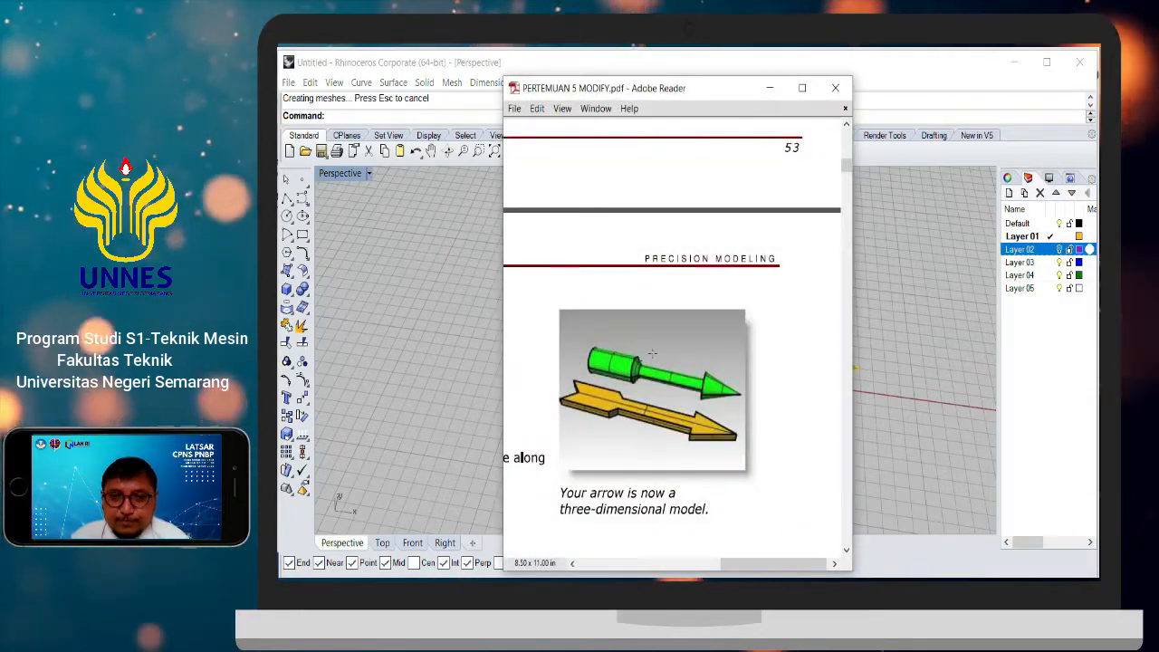
pyautogui.click(771, 89)
pyautogui.moveTo(760, 392); pyautogui.dragTo(715, 389, button='right')
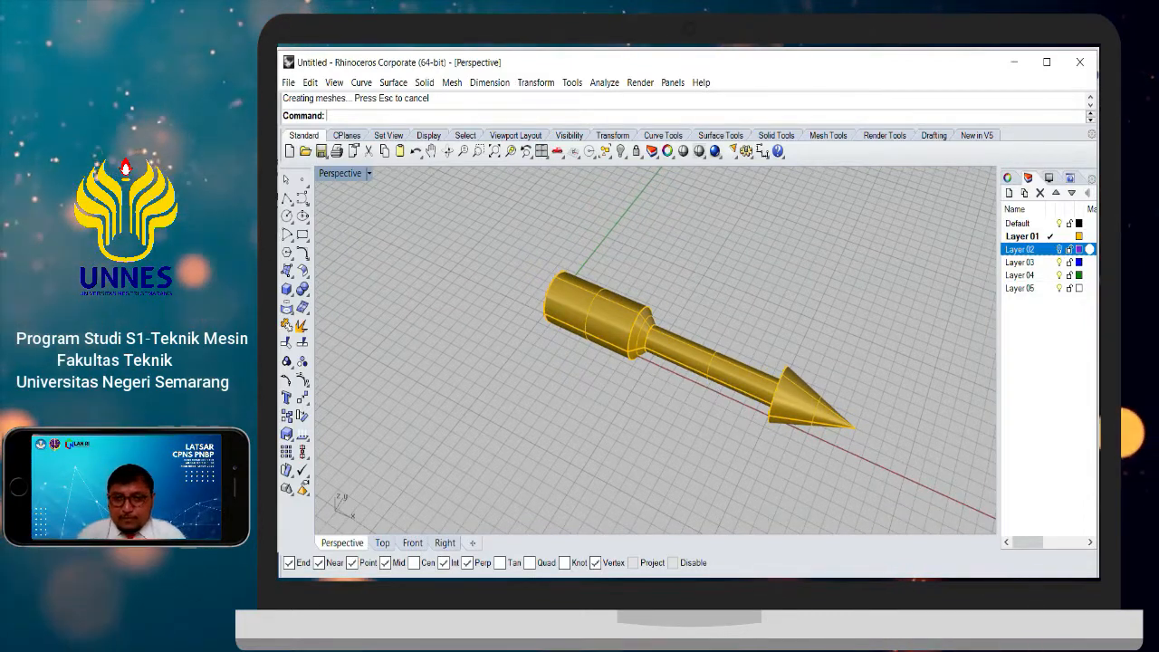
pyautogui.hotkey('alt', 'Tab')
pyautogui.scroll(-4, 683, 325)
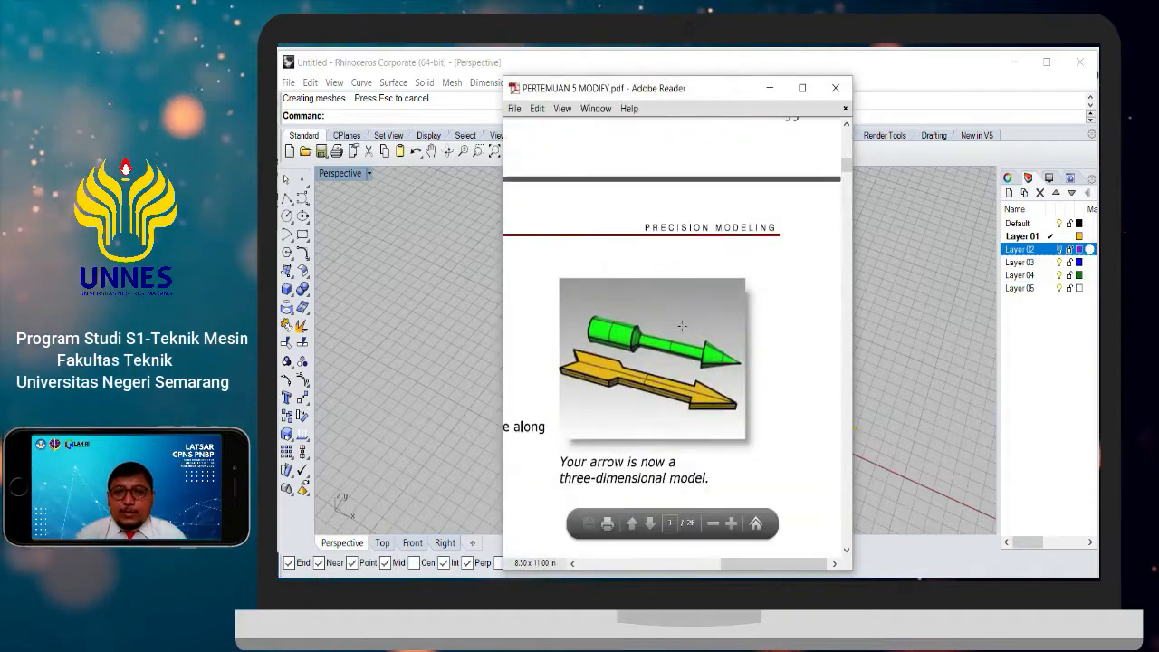
pyautogui.scroll(-3, 683, 325)
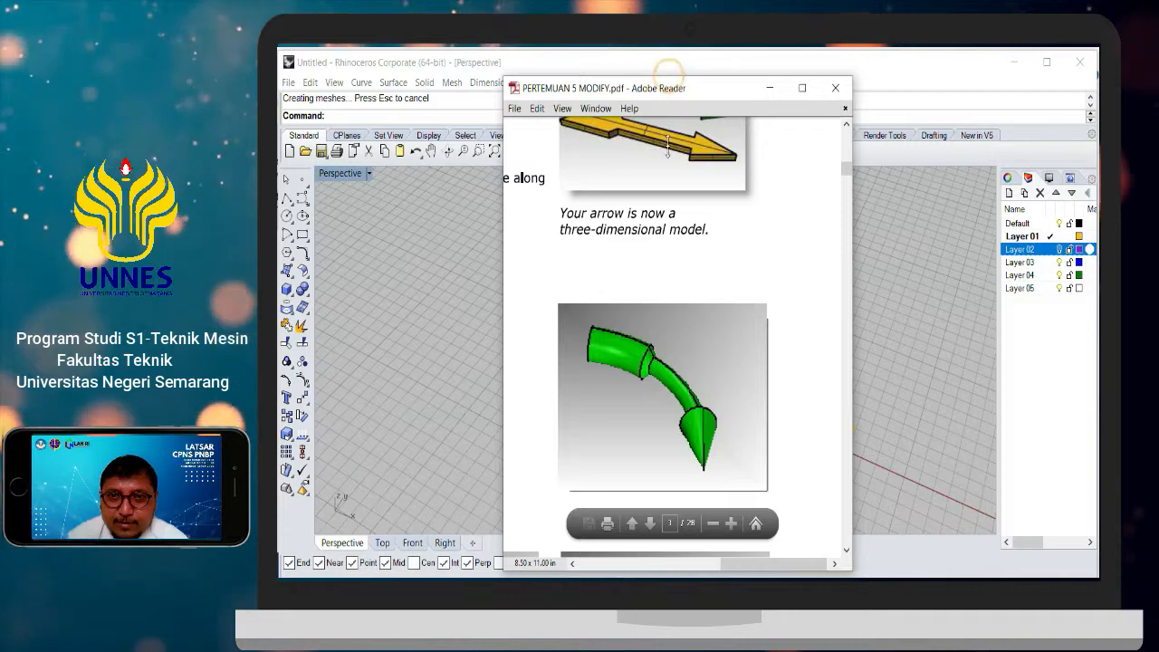
pyautogui.moveTo(659, 91); pyautogui.dragTo(253, 494)
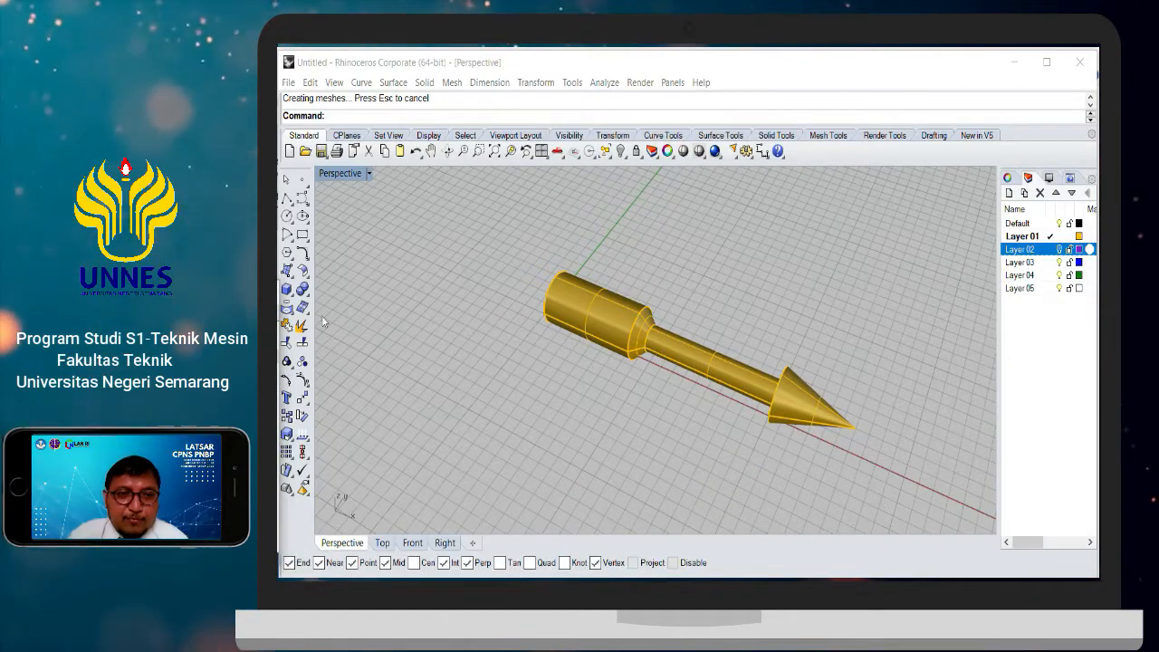
# Step: Bend the revolved arrow with a spine from the tail notch's inner point to the tip, through a point on its negative Y side
pyautogui.keyDown('shift'); pyautogui.moveTo(878, 314); pyautogui.dragTo(899, 250, button='right'); pyautogui.keyUp('shift')
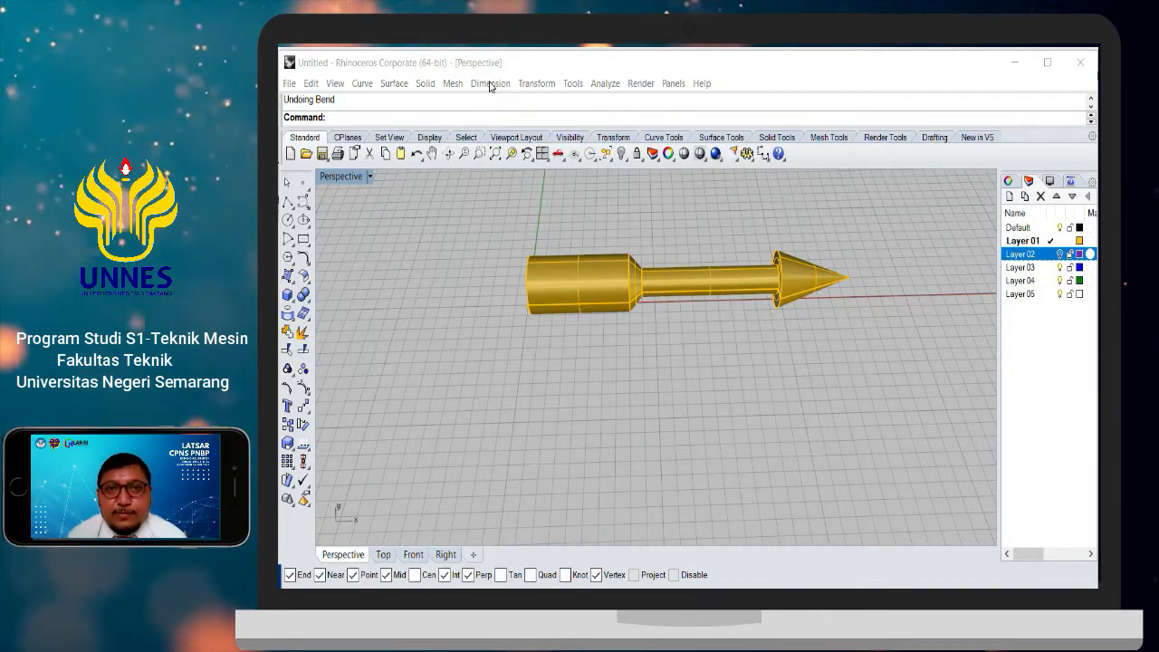
pyautogui.click(538, 83)
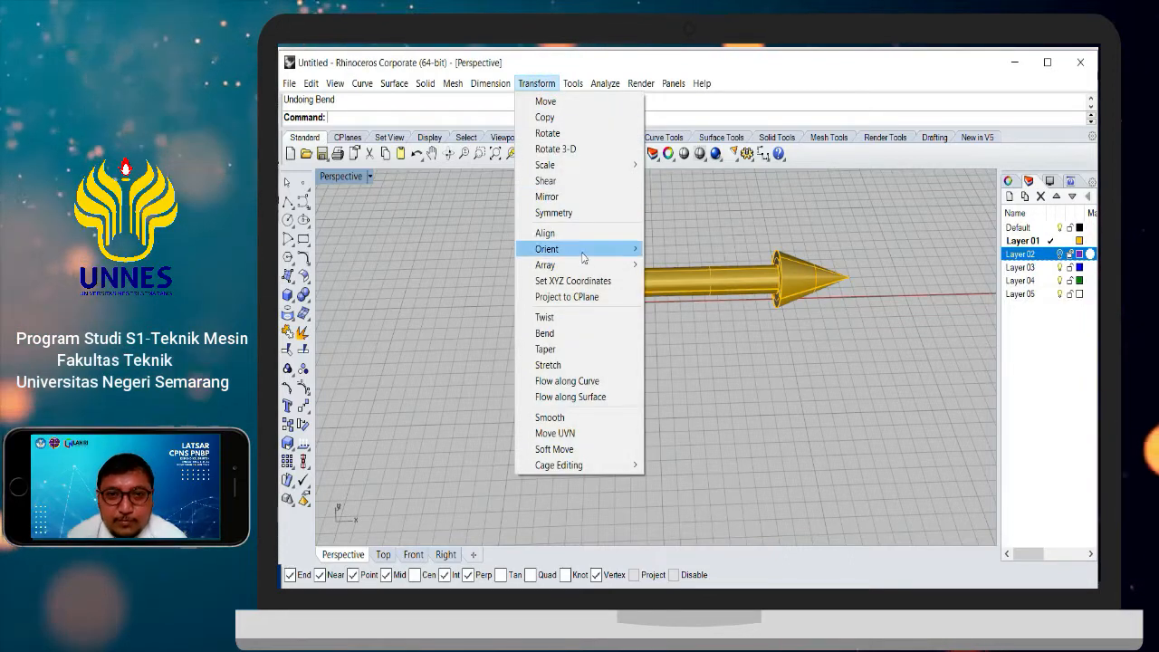
pyautogui.click(546, 333)
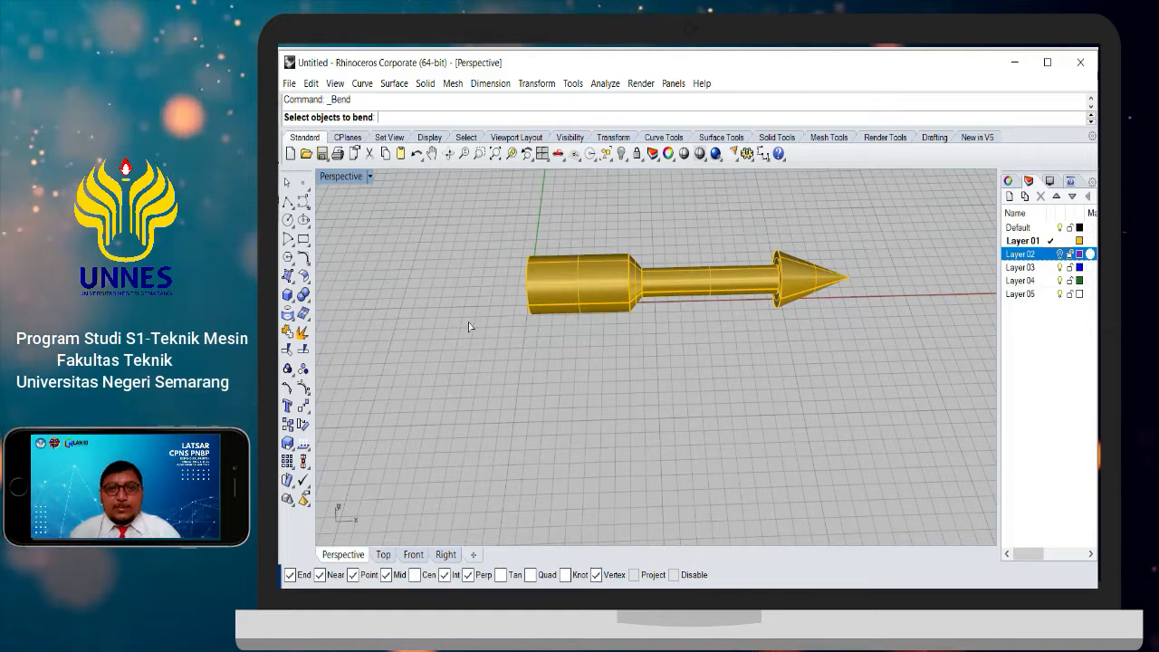
pyautogui.click(574, 299)
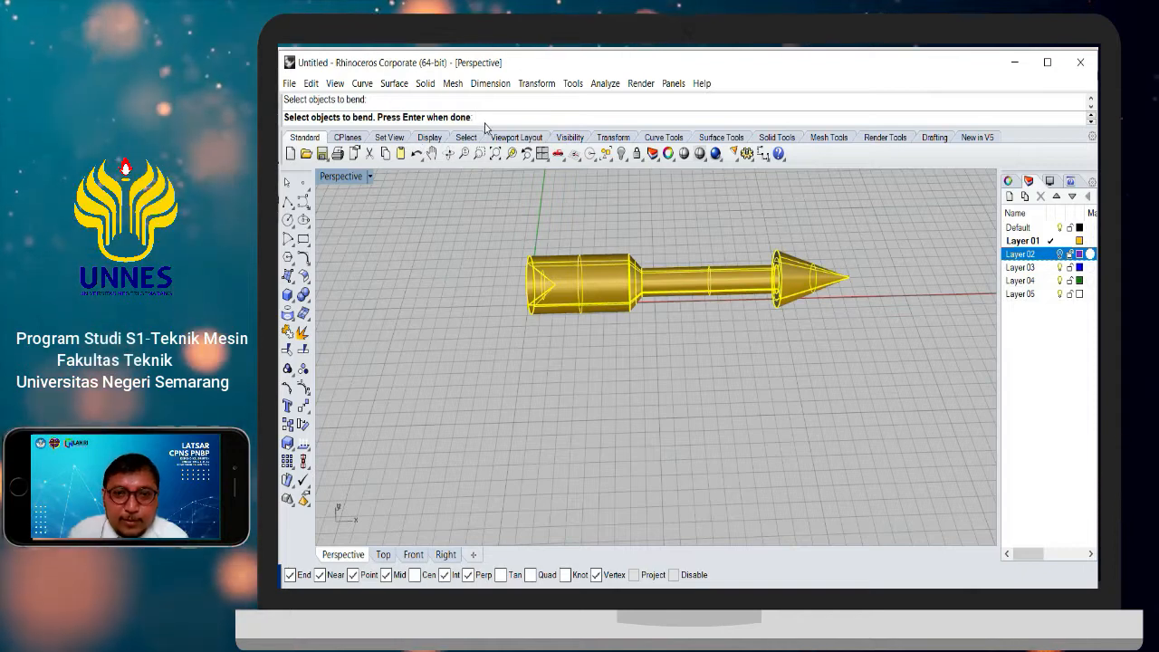
pyautogui.press('Return')
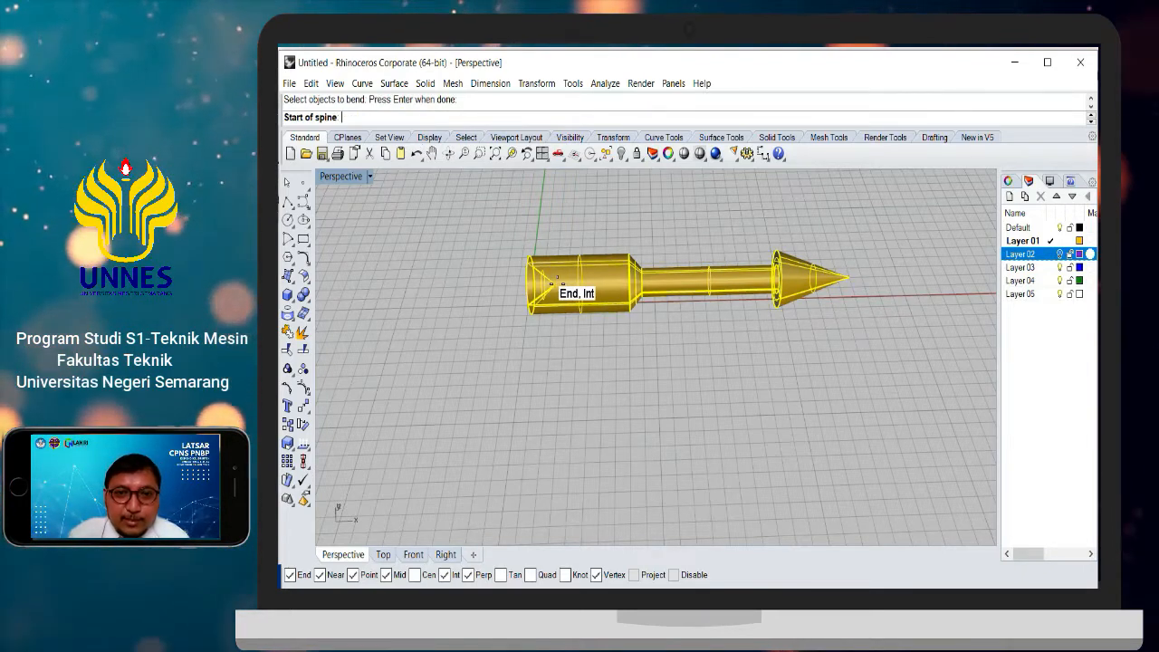
pyautogui.click(552, 283)
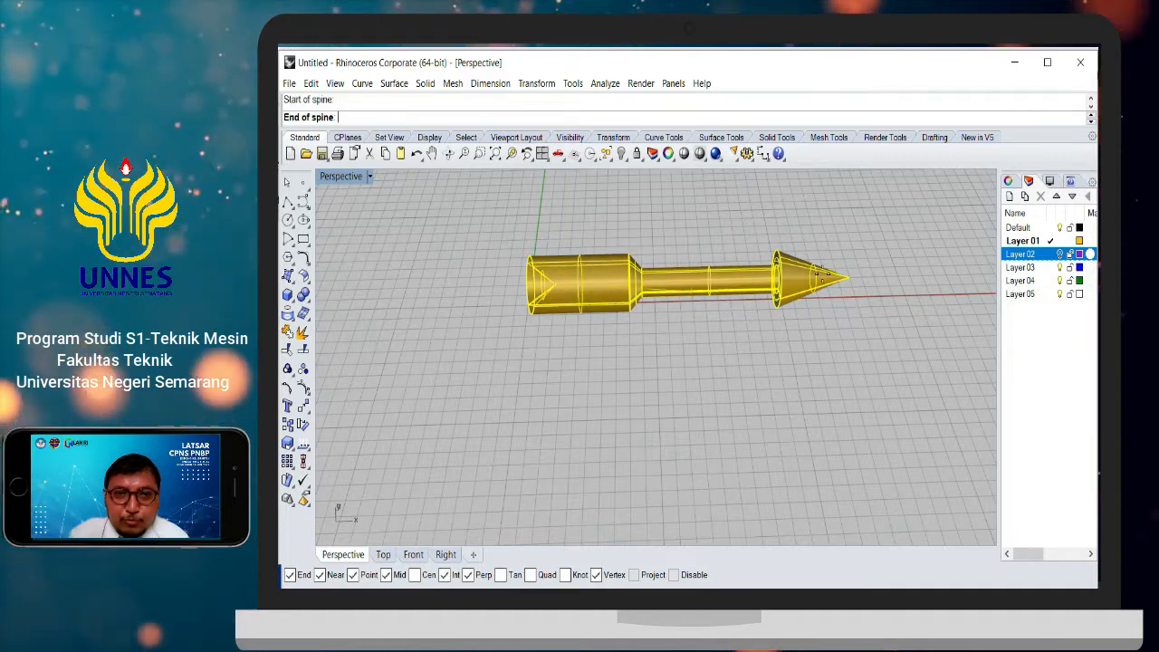
pyautogui.click(850, 277)
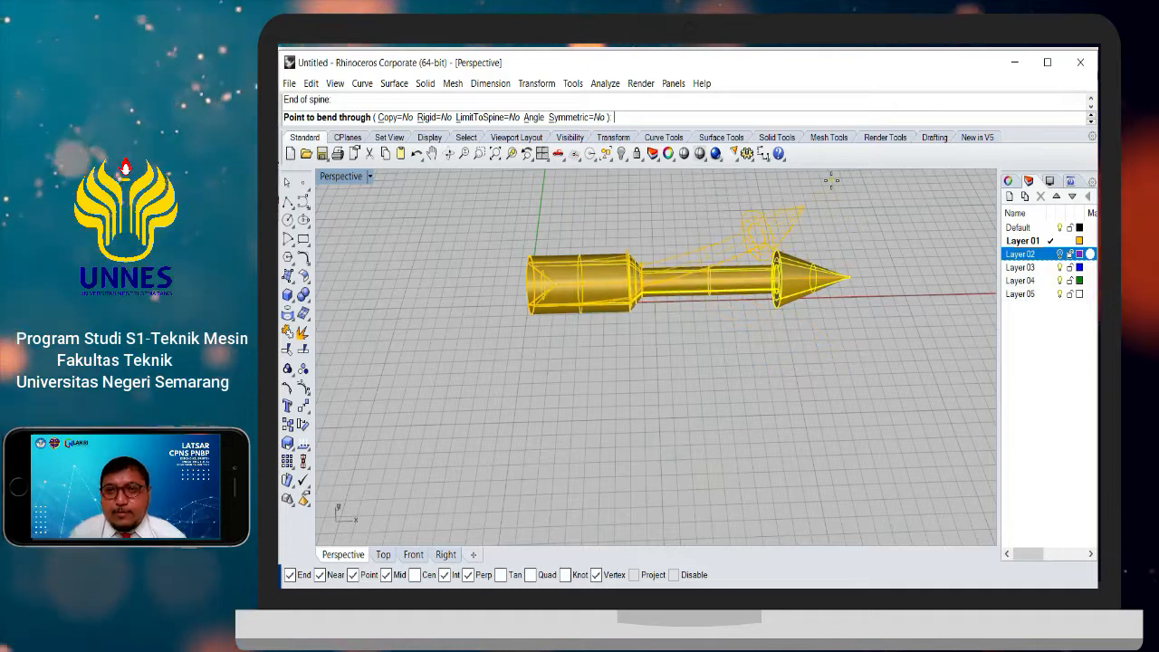
pyautogui.click(821, 469)
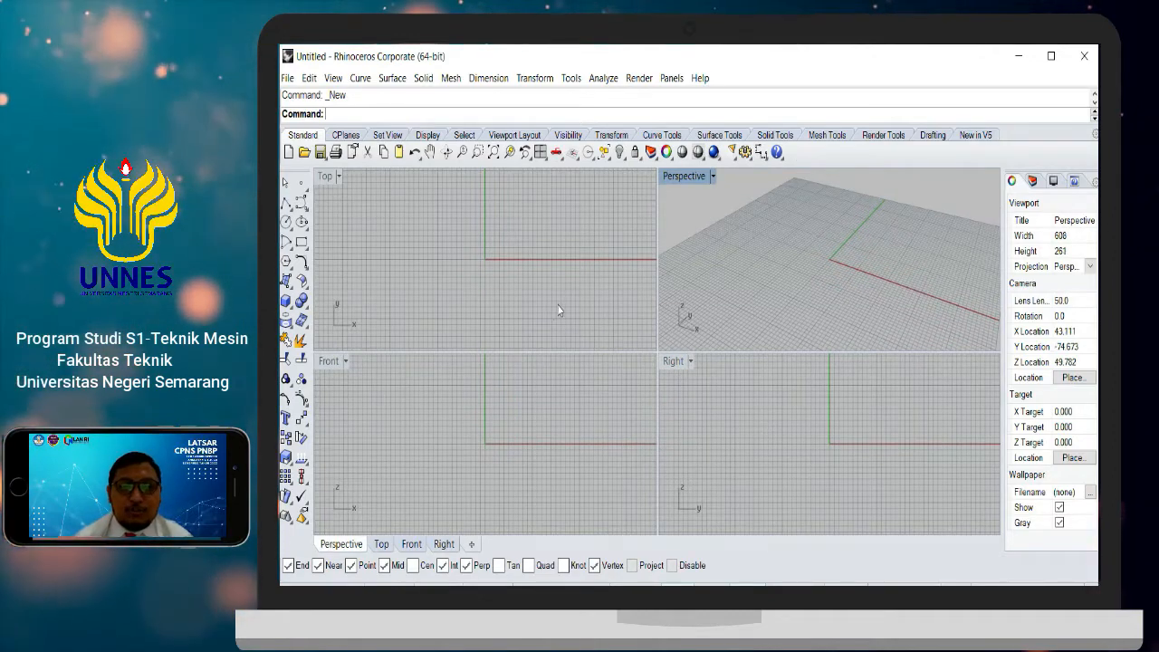
# Step: Review the gear ok.jpg reference drawing in Picasa Photo Viewer, and maximize the Right viewport in Rhino's new document
pyautogui.moveTo(281, 208); pyautogui.dragTo(641, 214)
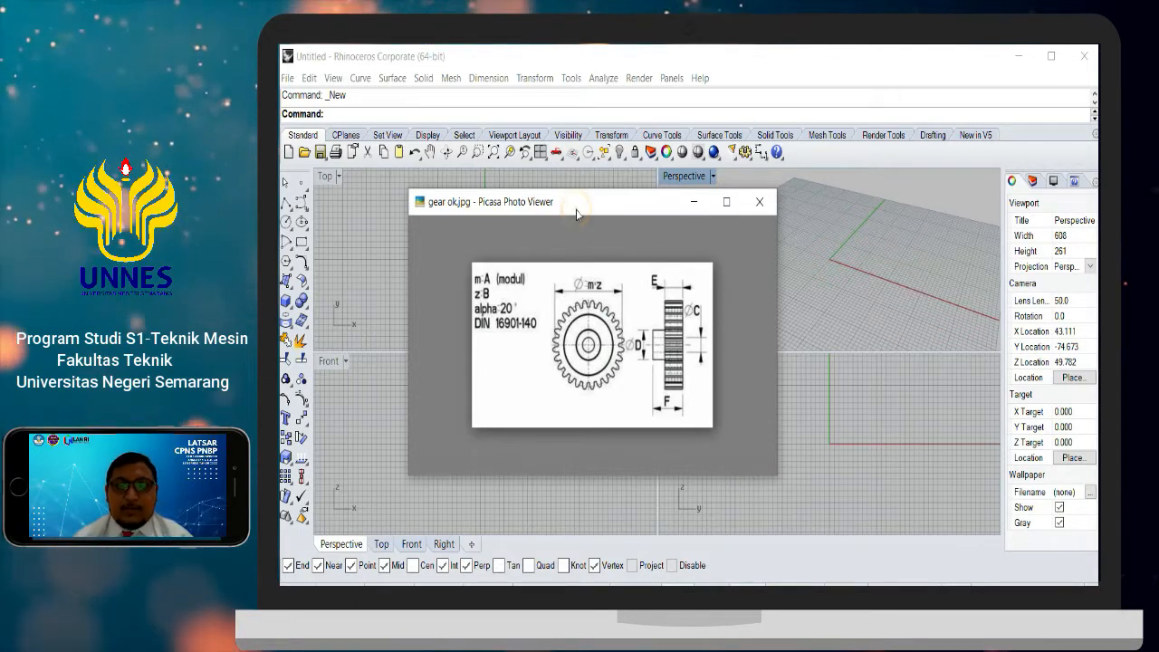
pyautogui.moveTo(577, 209); pyautogui.dragTo(553, 221)
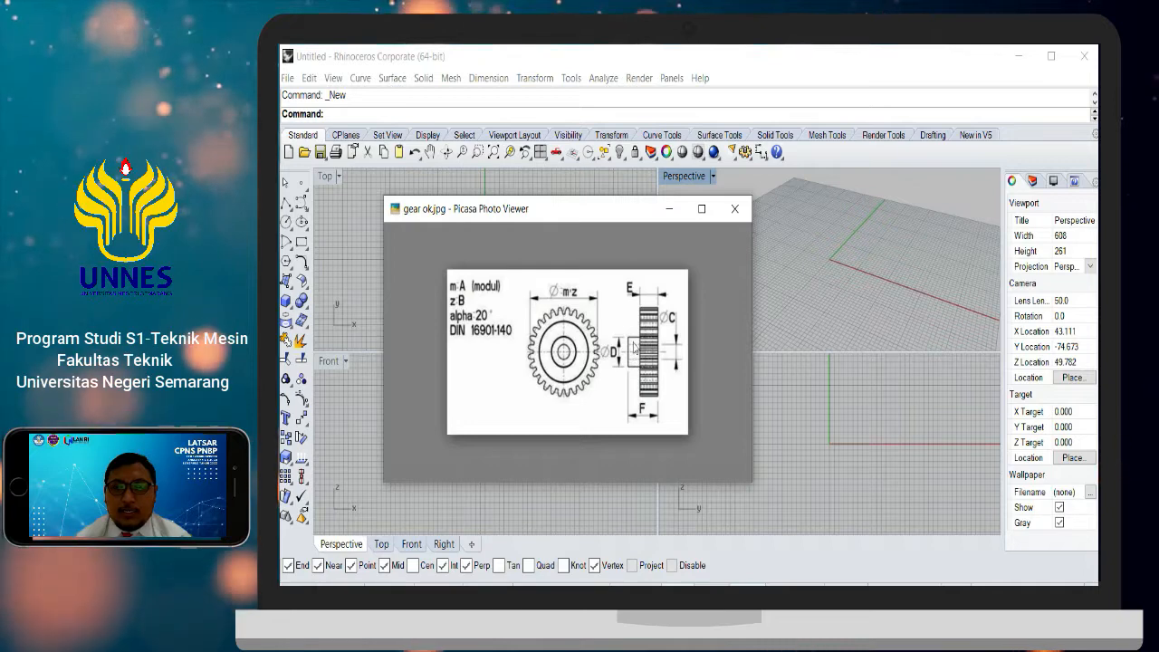
pyautogui.moveTo(530, 214); pyautogui.dragTo(116, 225)
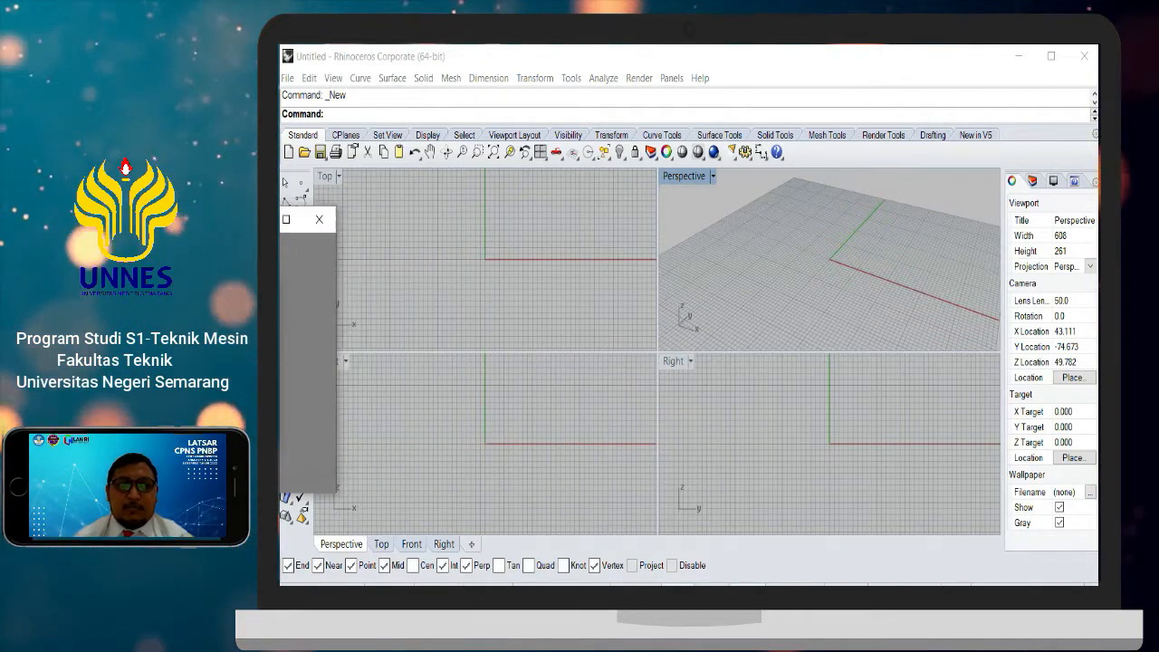
pyautogui.click(433, 60)
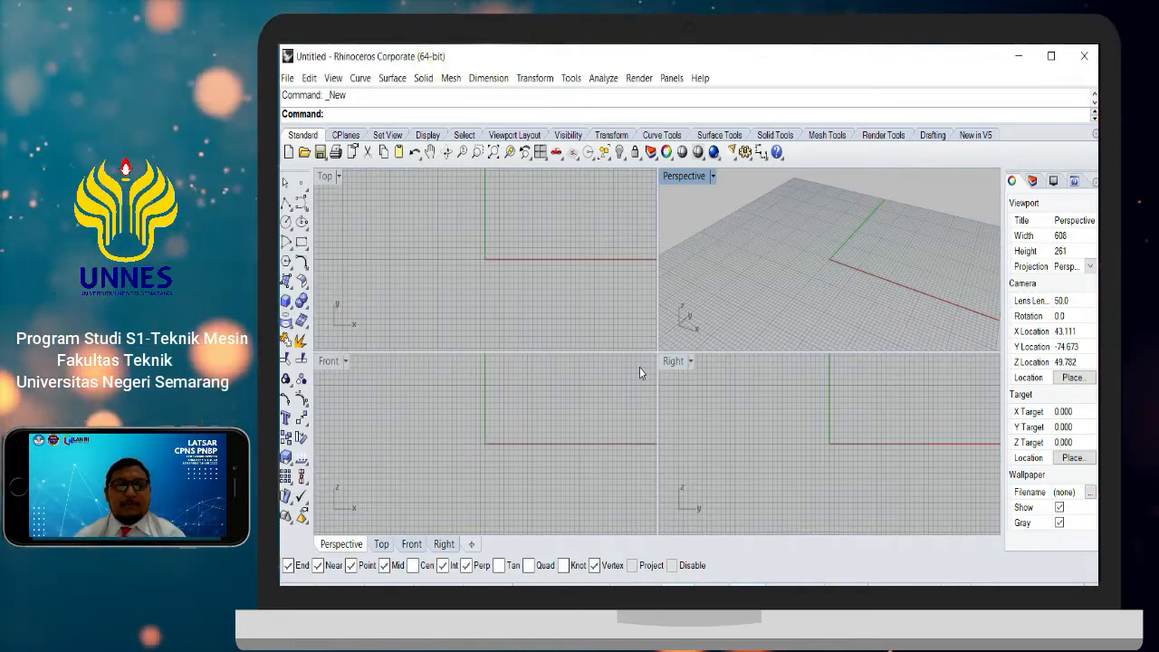
pyautogui.click(493, 304)
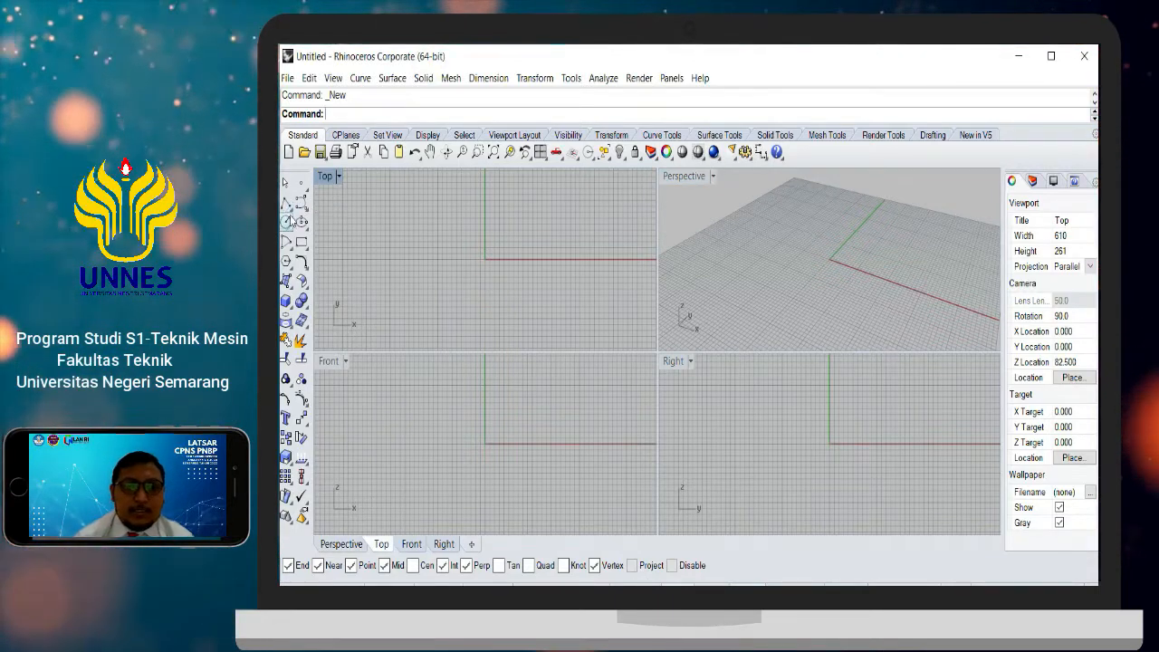
pyautogui.click(287, 221)
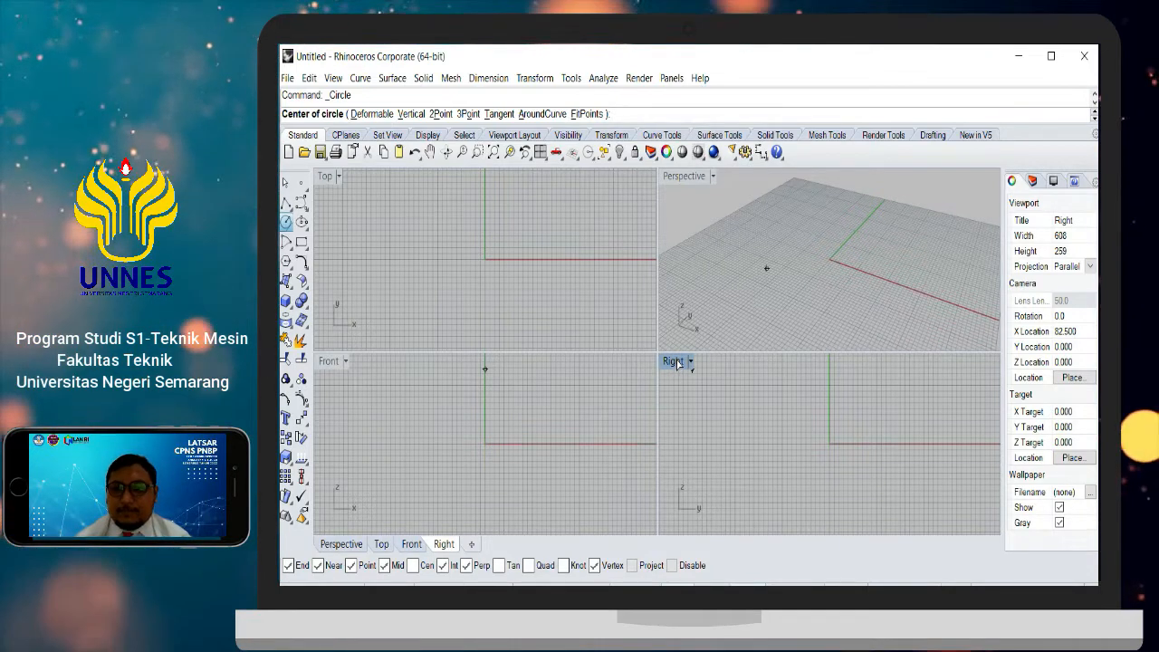
pyautogui.doubleClick(673, 362)
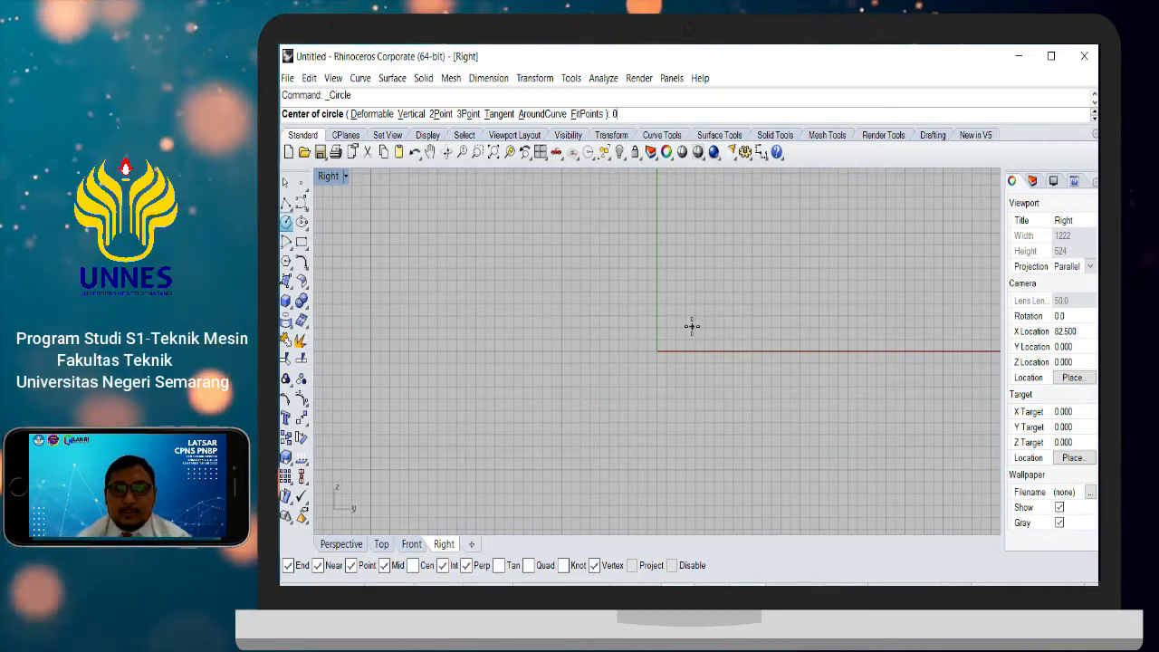
pyautogui.press('Escape')
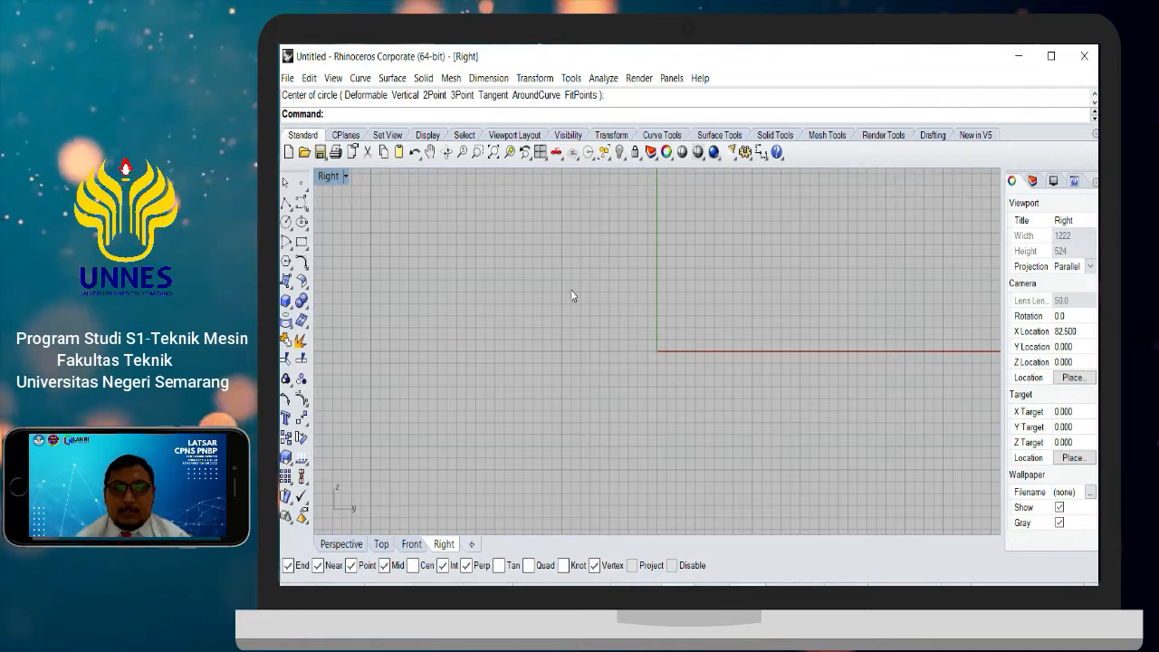
# Step: Draw a circle of diameter 20 centred at the origin in the Right viewport
pyautogui.write('Ci')
pyautogui.press('Return')
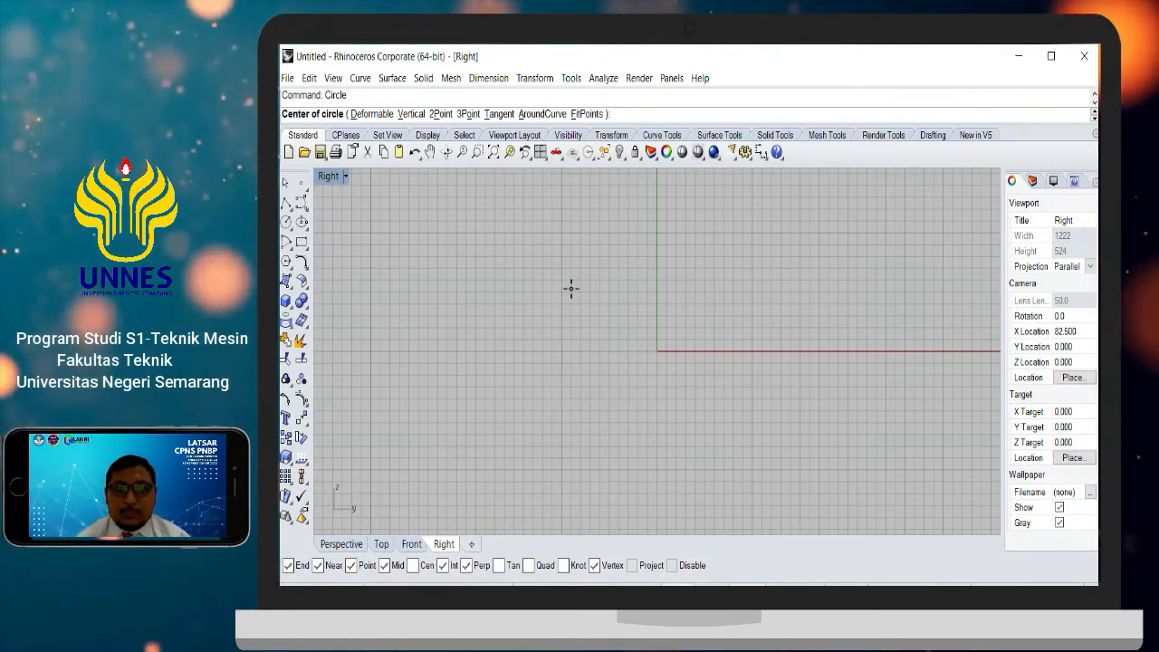
pyautogui.write('0')
pyautogui.press('Return')
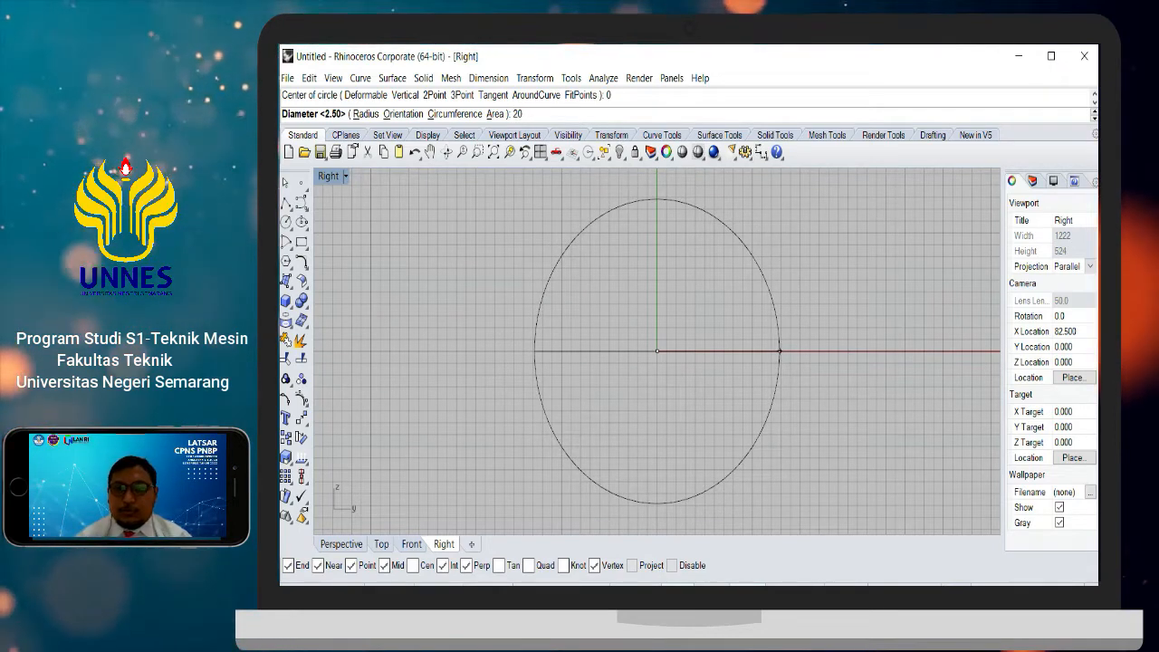
pyautogui.press('Return')
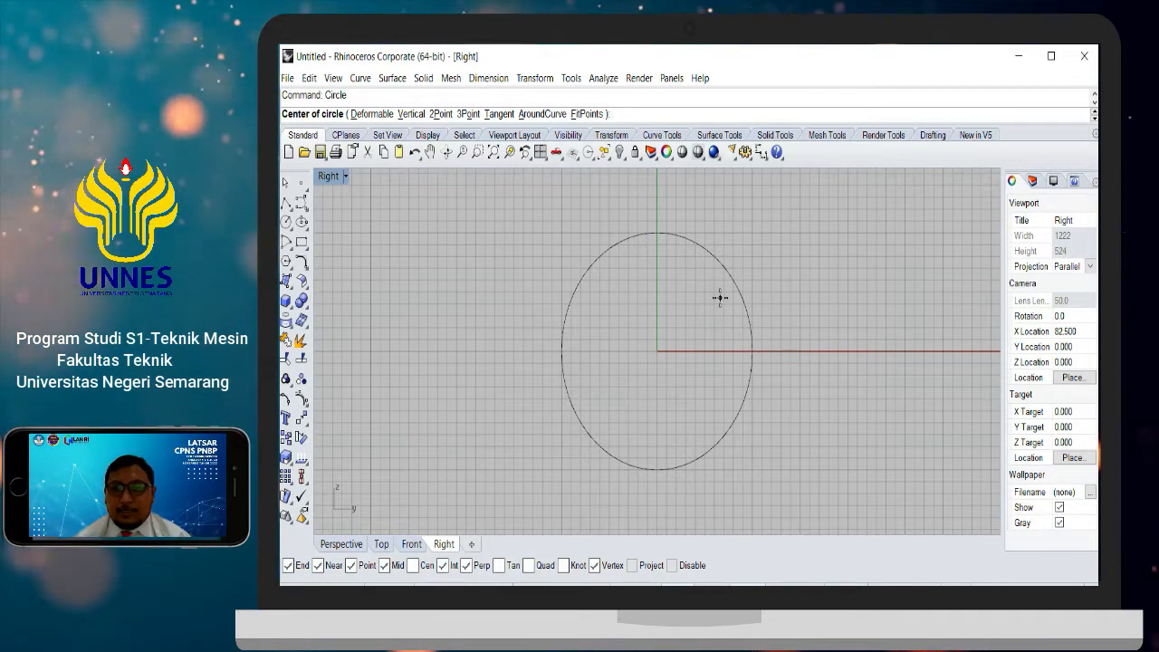
# Step: Try a concentric circle of diameter 10 at the origin and undo it
pyautogui.write('0')
pyautogui.press('Return')
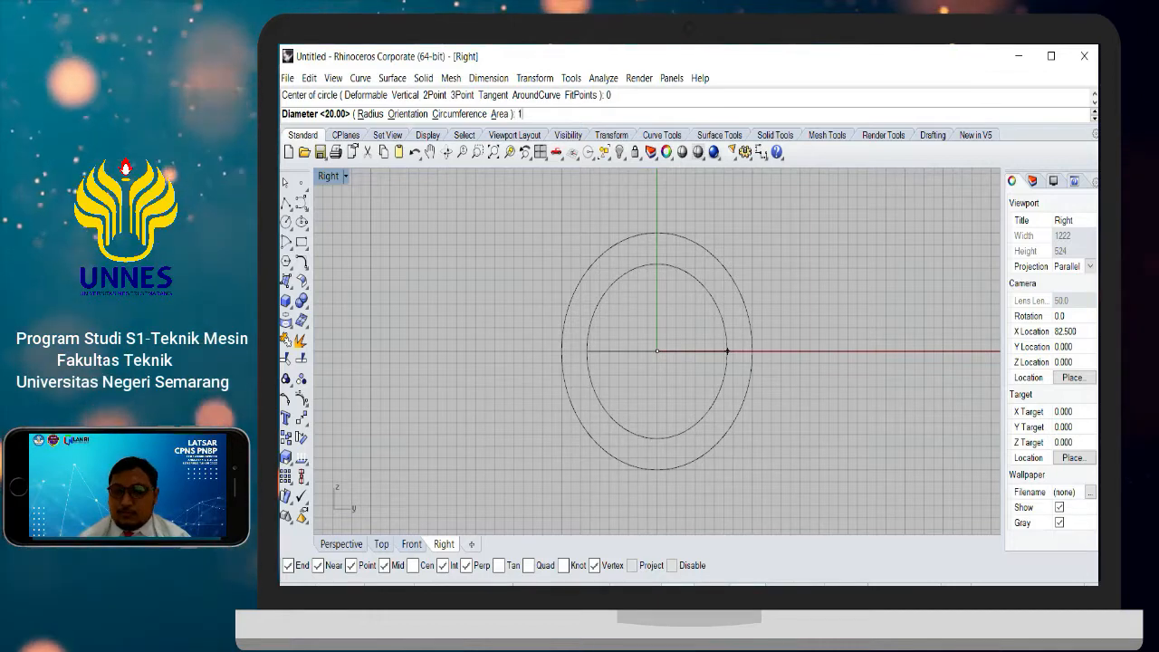
pyautogui.press('Return')
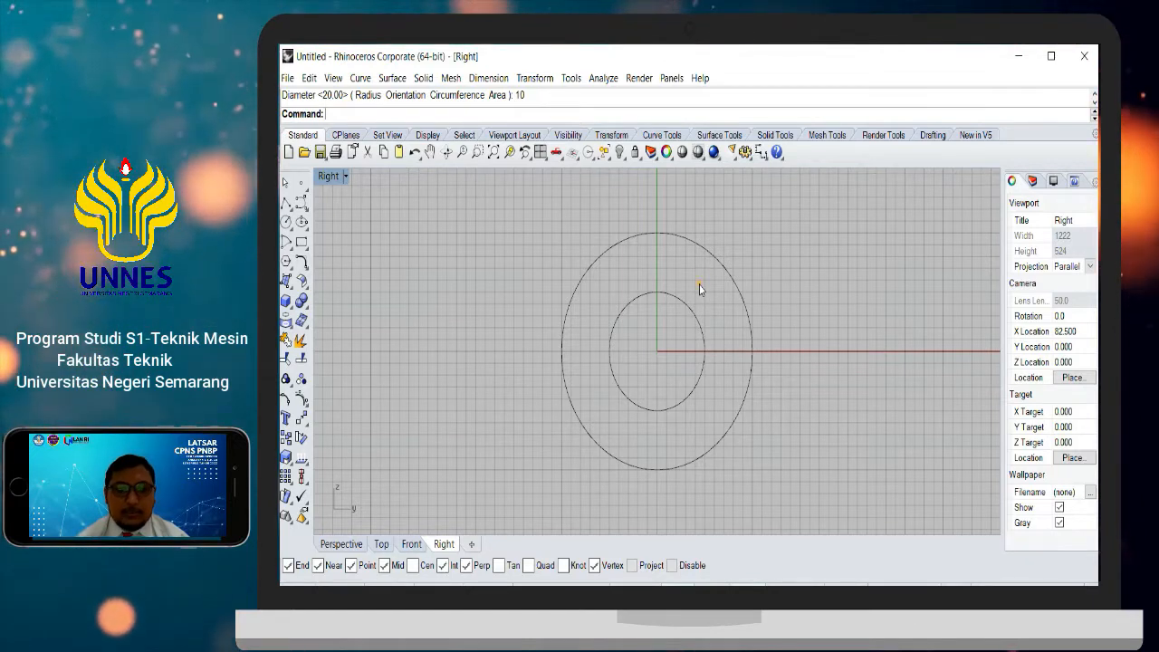
pyautogui.hotkey('ctrl', 'z')
# Step: Draw two more circles centred at the origin, with diameters 15 and 5, inside the 20-diameter circle
pyautogui.press('Return')
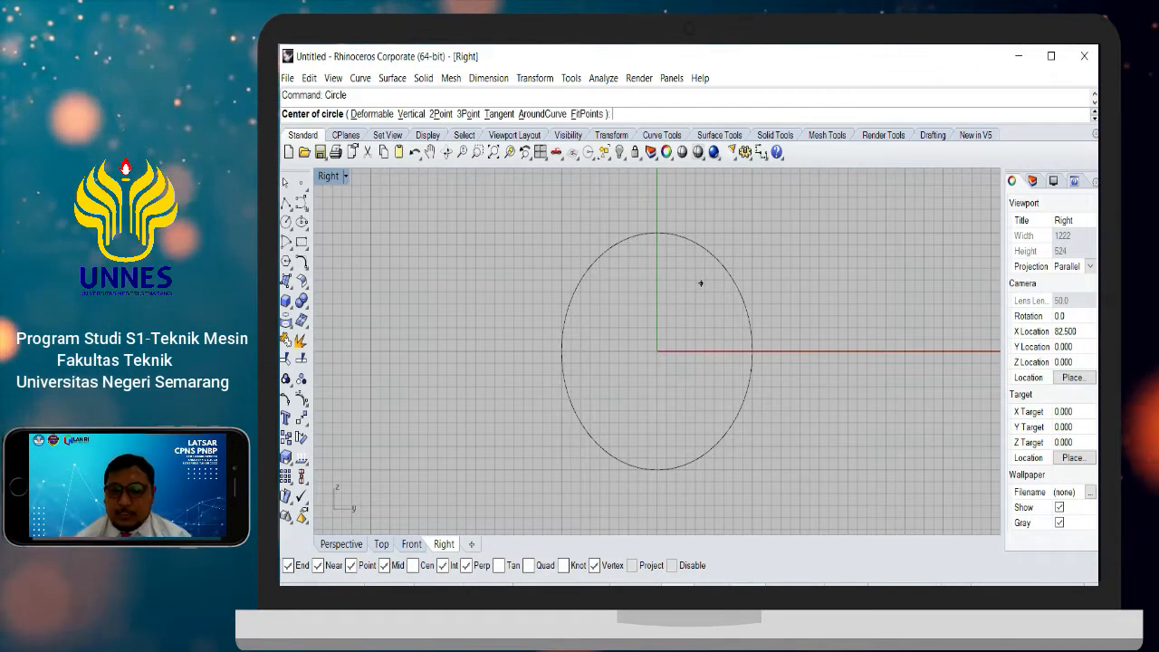
pyautogui.write('0')
pyautogui.press('Return')
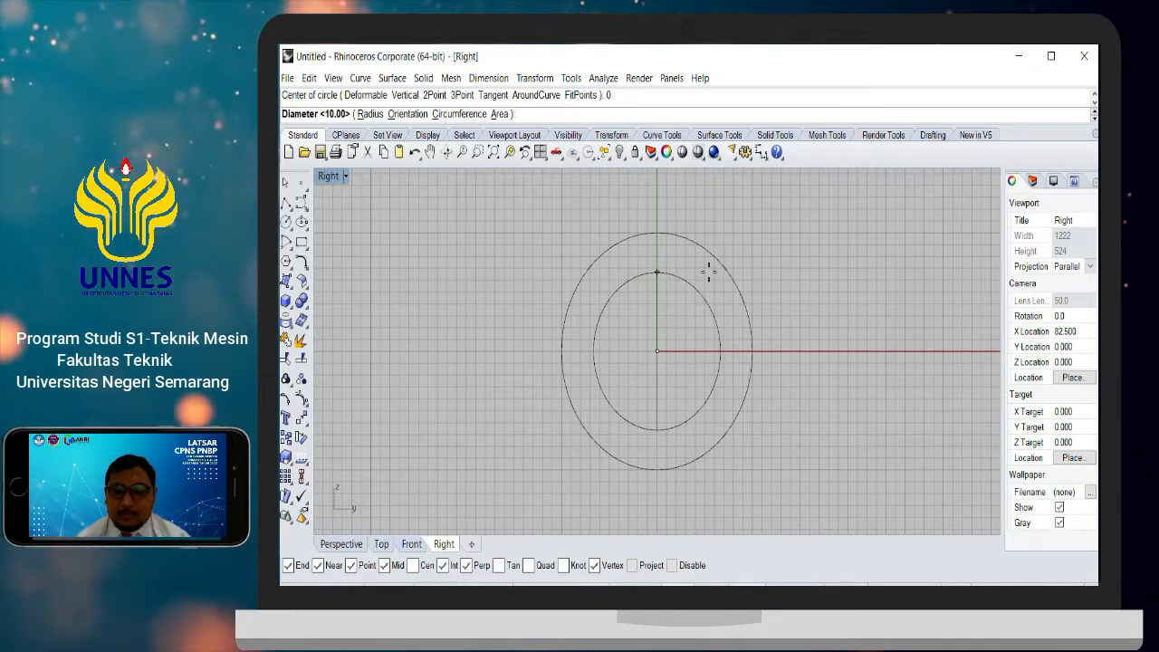
pyautogui.press('Return')
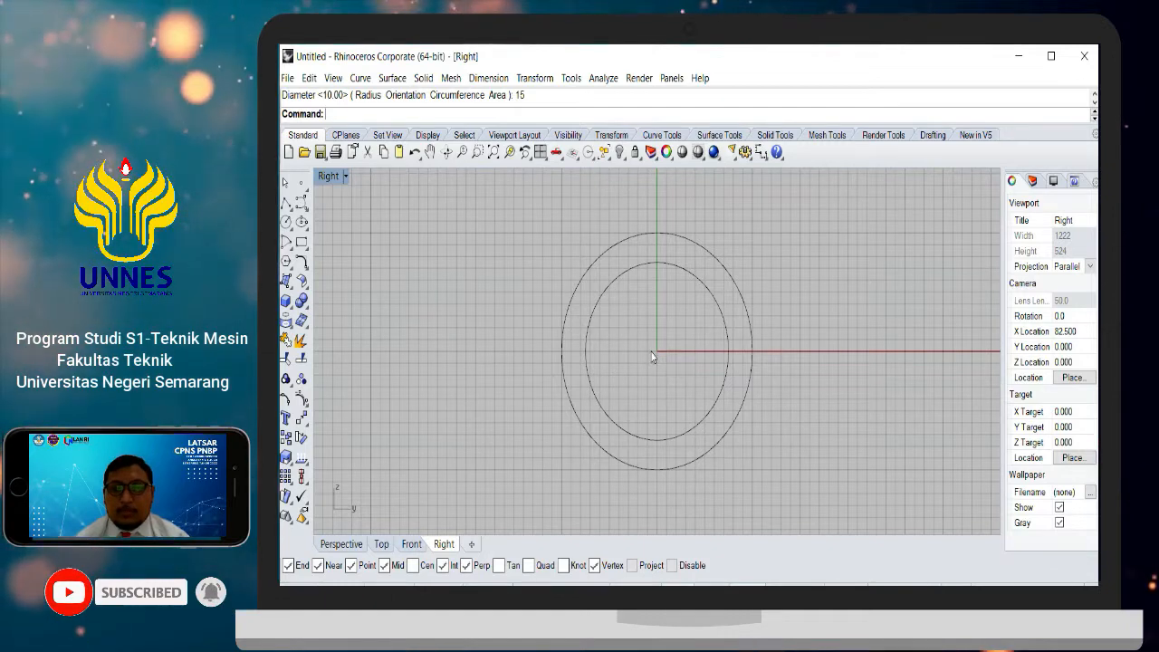
pyautogui.press('Return')
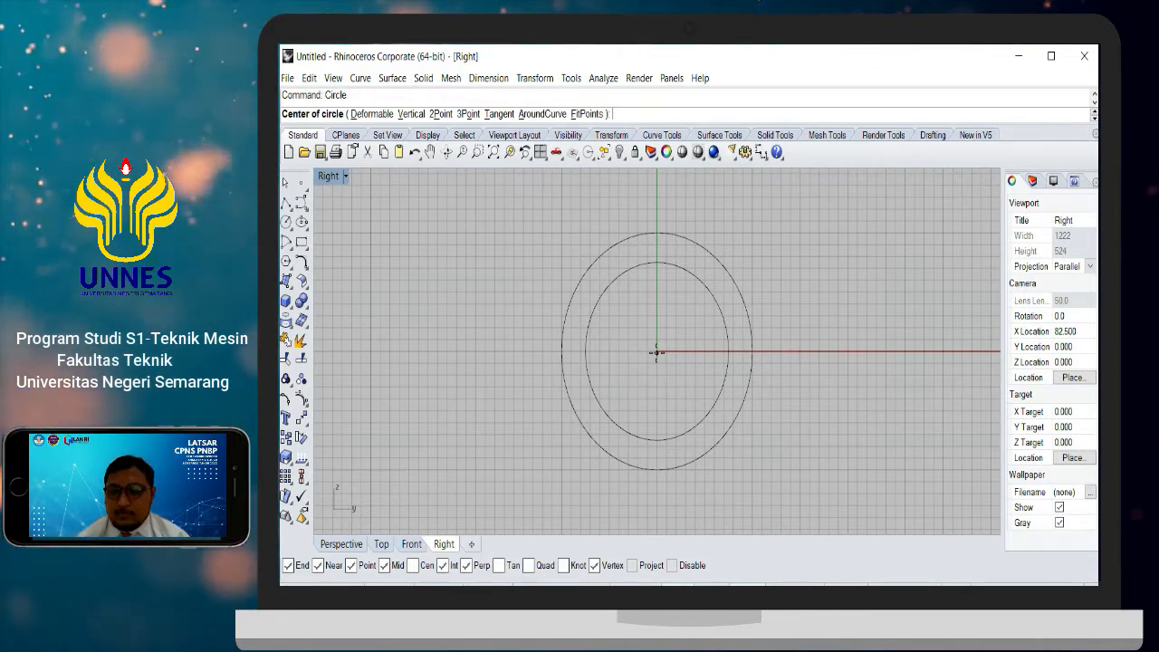
pyautogui.write('0')
pyautogui.press('Return')
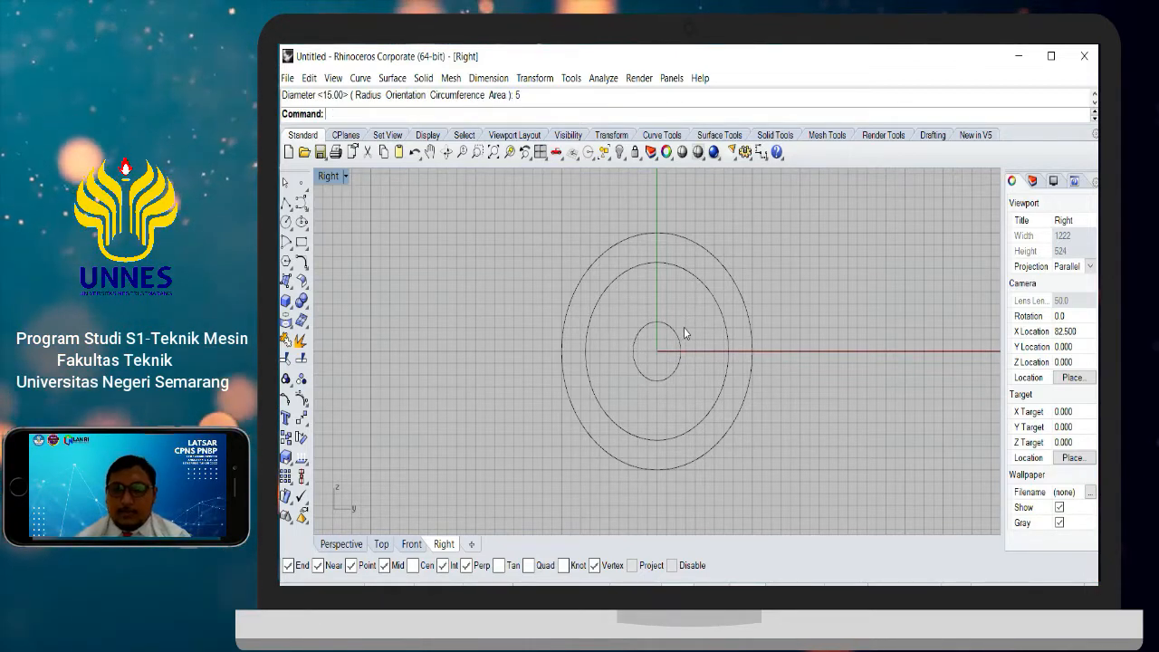
# Step: Draw the innermost concentric circle with diameter 2.5, centred at the origin
pyautogui.scroll(4, 659, 356)
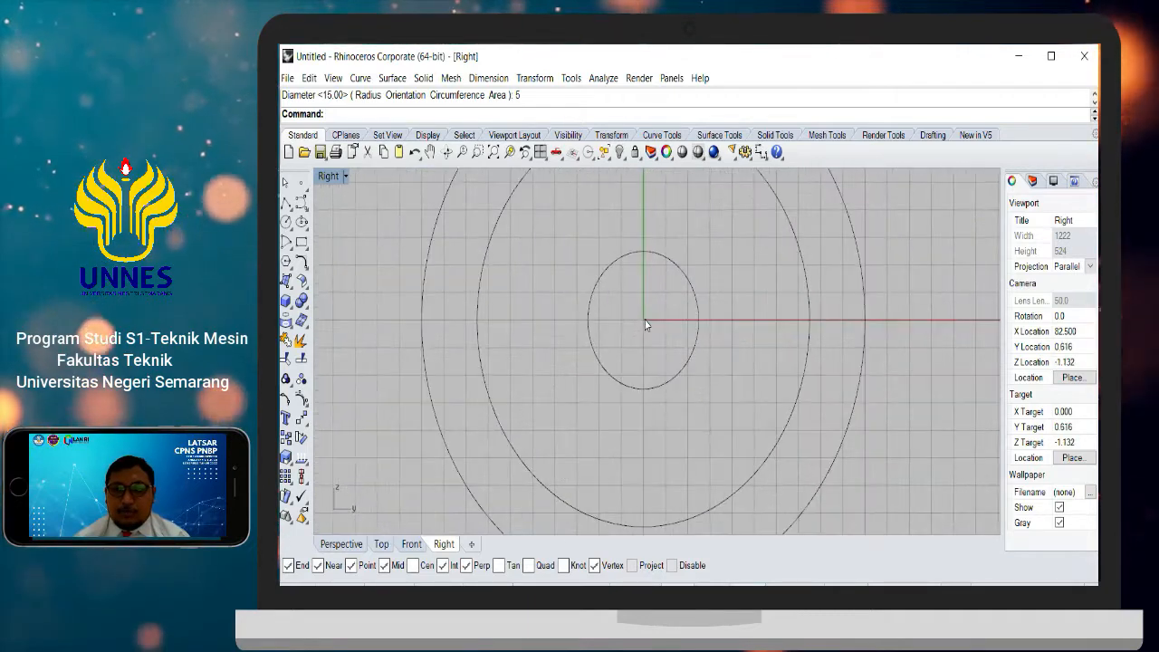
pyautogui.press('Return')
pyautogui.write('0')
pyautogui.press('Return')
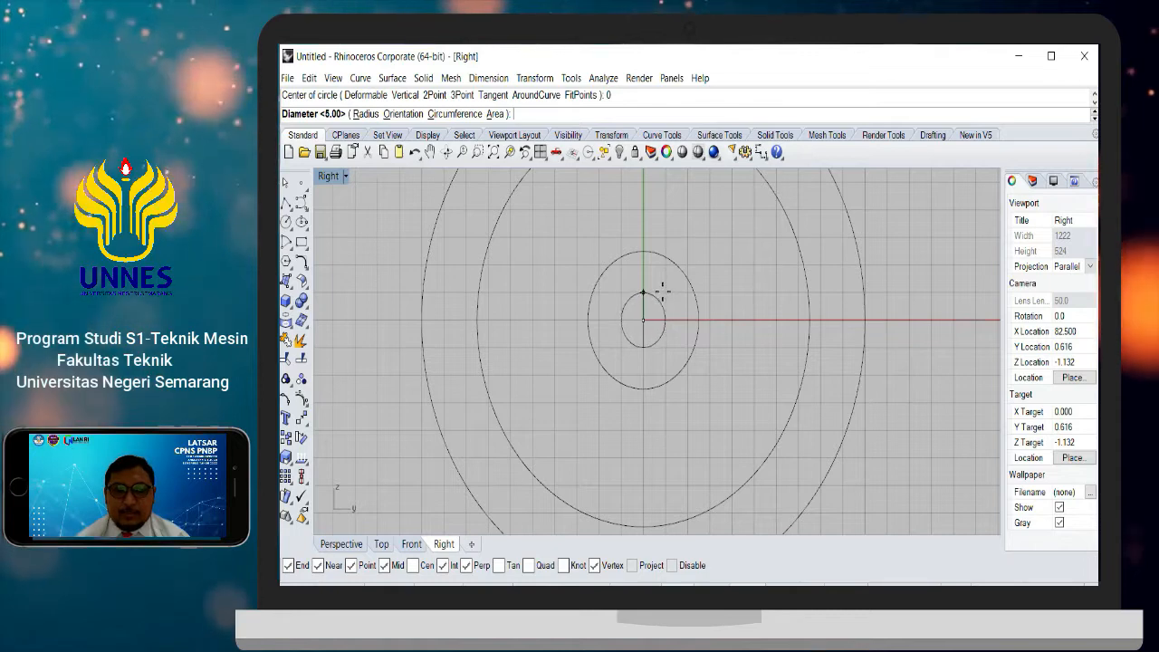
pyautogui.write('2.5')
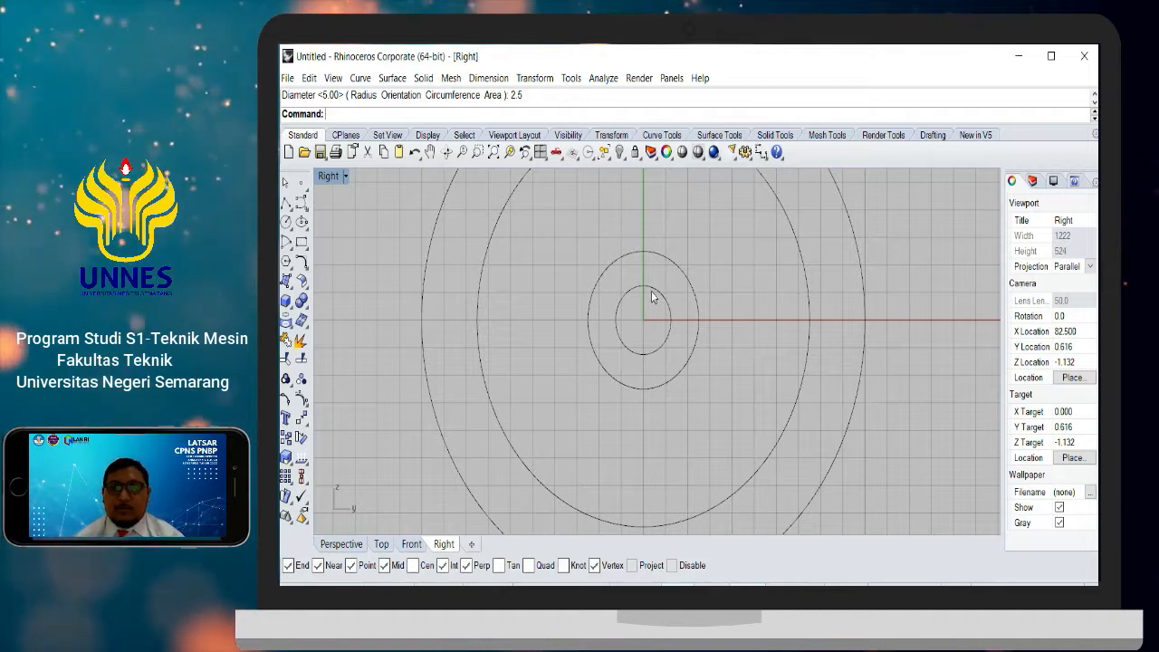
pyautogui.scroll(-3, 690, 296)
pyautogui.moveTo(689, 296); pyautogui.dragTo(690, 343, button='right')
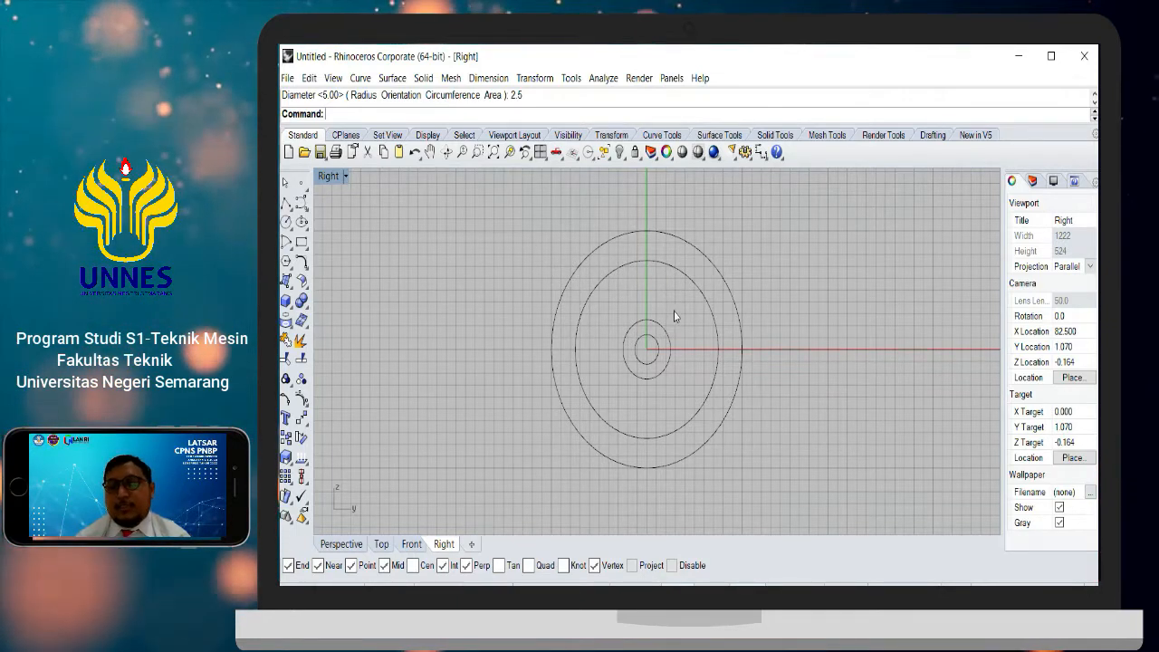
pyautogui.moveTo(658, 305); pyautogui.dragTo(660, 264, button='right')
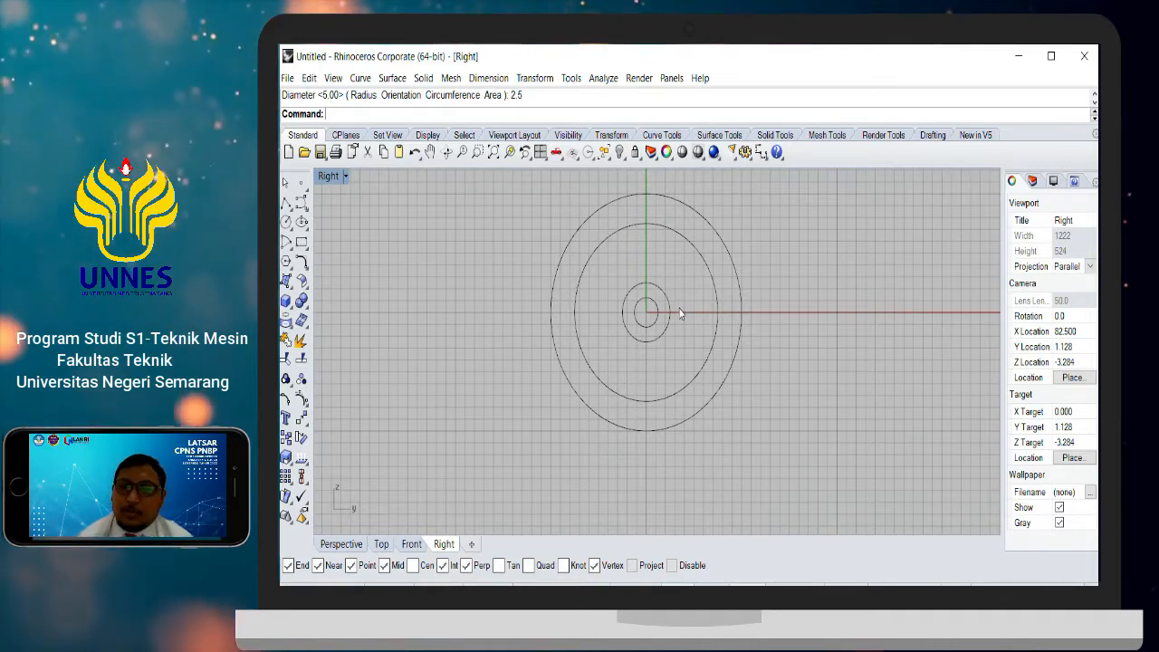
pyautogui.click(300, 301)
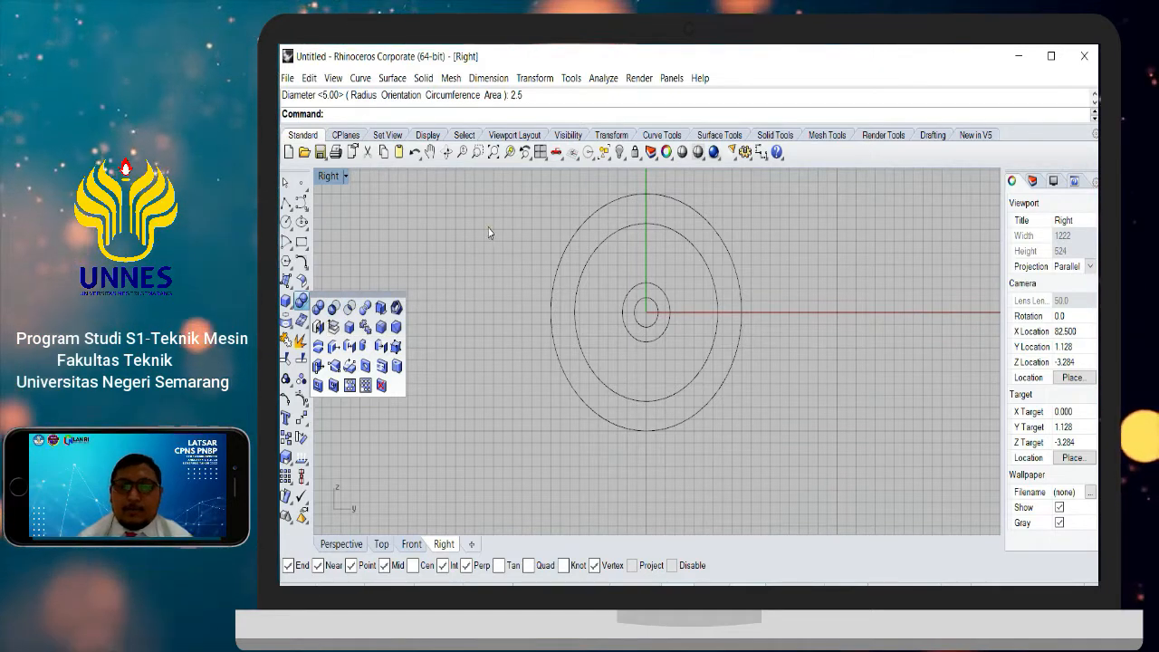
pyautogui.moveTo(685, 280); pyautogui.dragTo(697, 311, button='right')
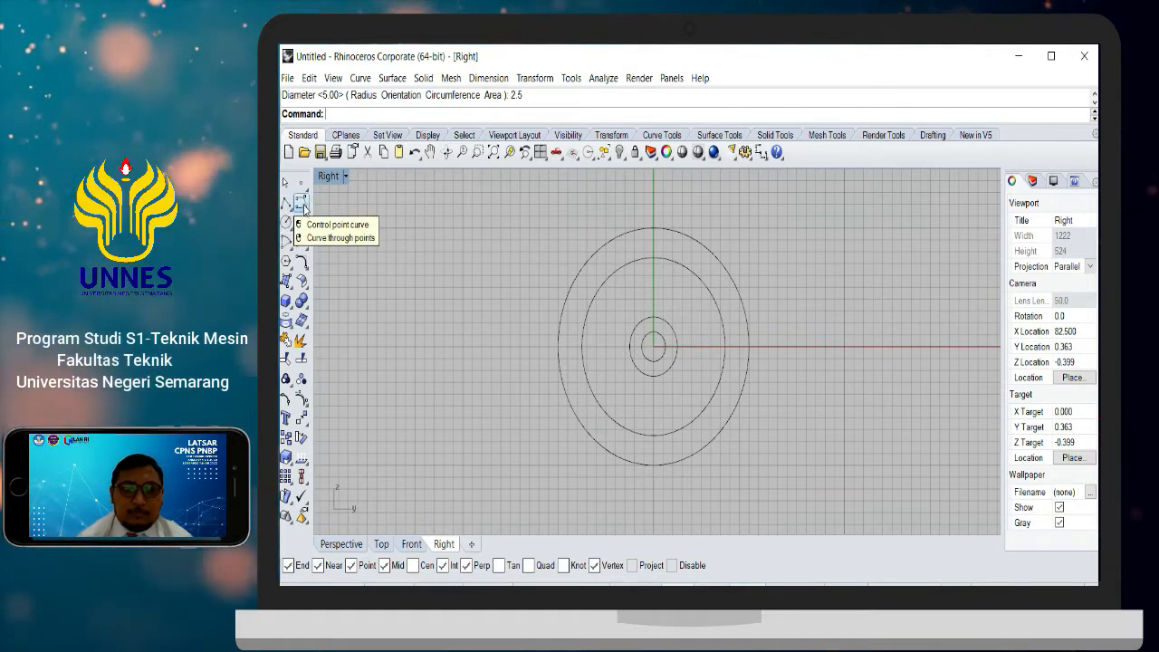
pyautogui.click(307, 212)
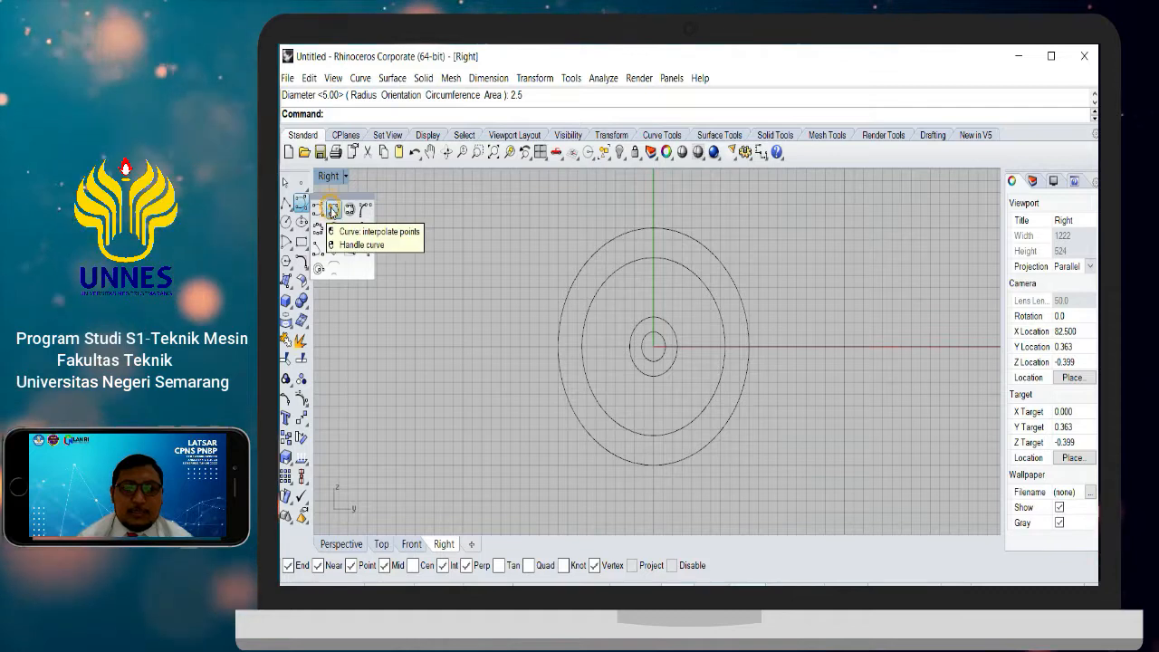
pyautogui.click(317, 217)
pyautogui.scroll(4, 668, 215)
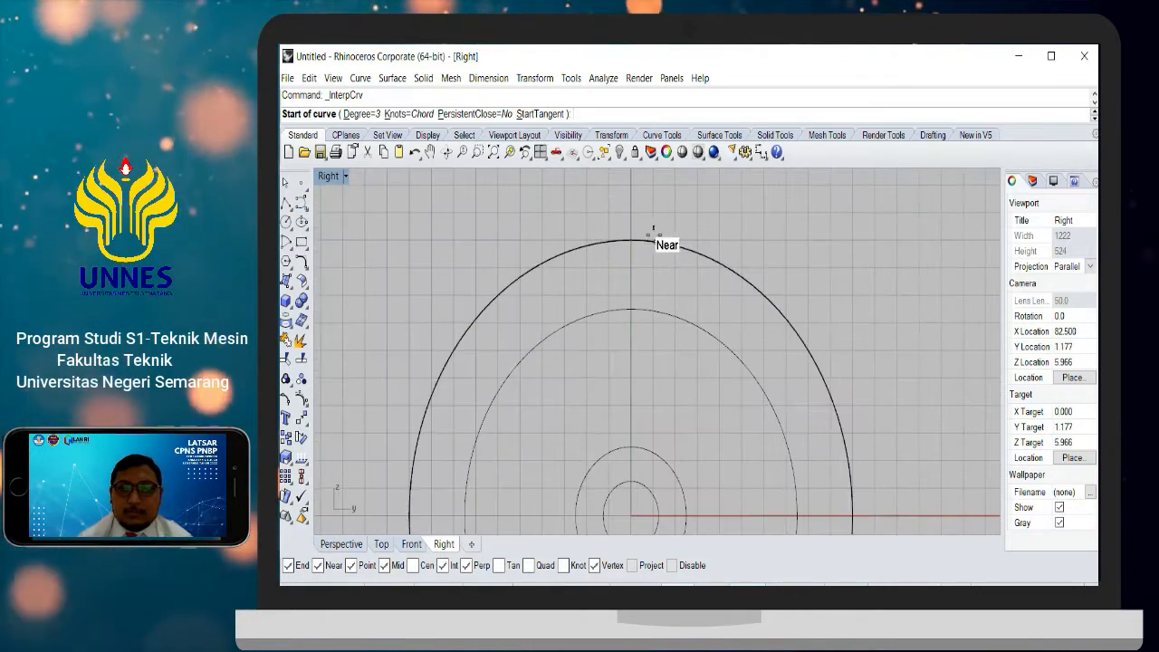
pyautogui.rightClick(645, 312)
pyautogui.moveTo(649, 318); pyautogui.dragTo(648, 272, button='right')
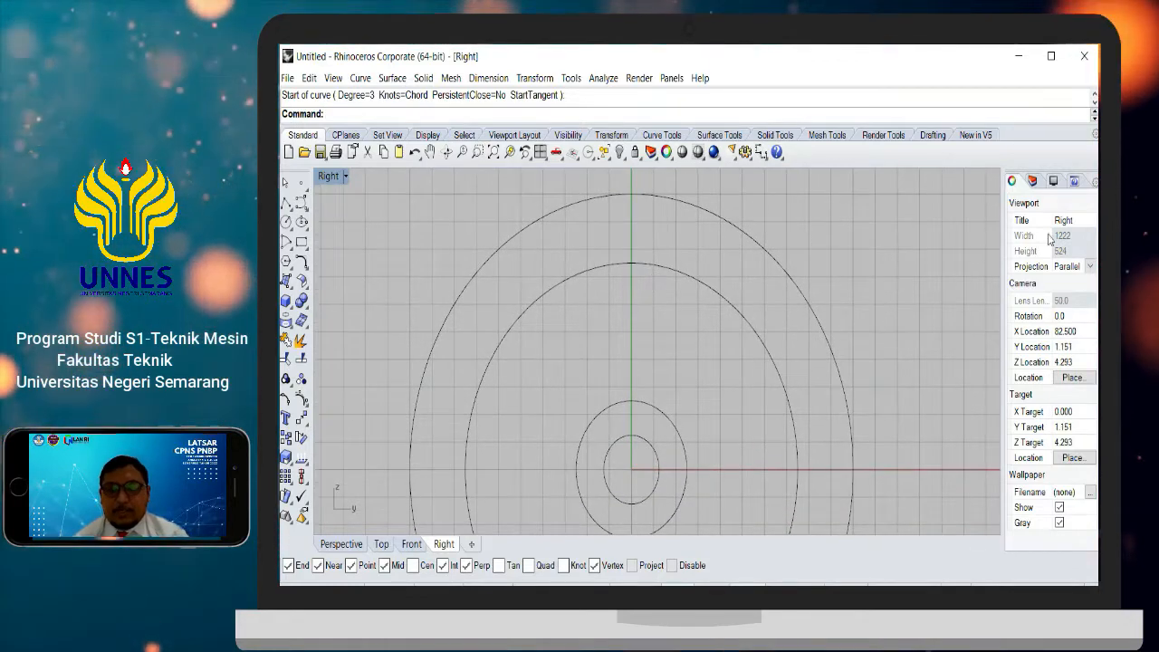
# Step: Make Layer 01 the current layer
pyautogui.click(1033, 181)
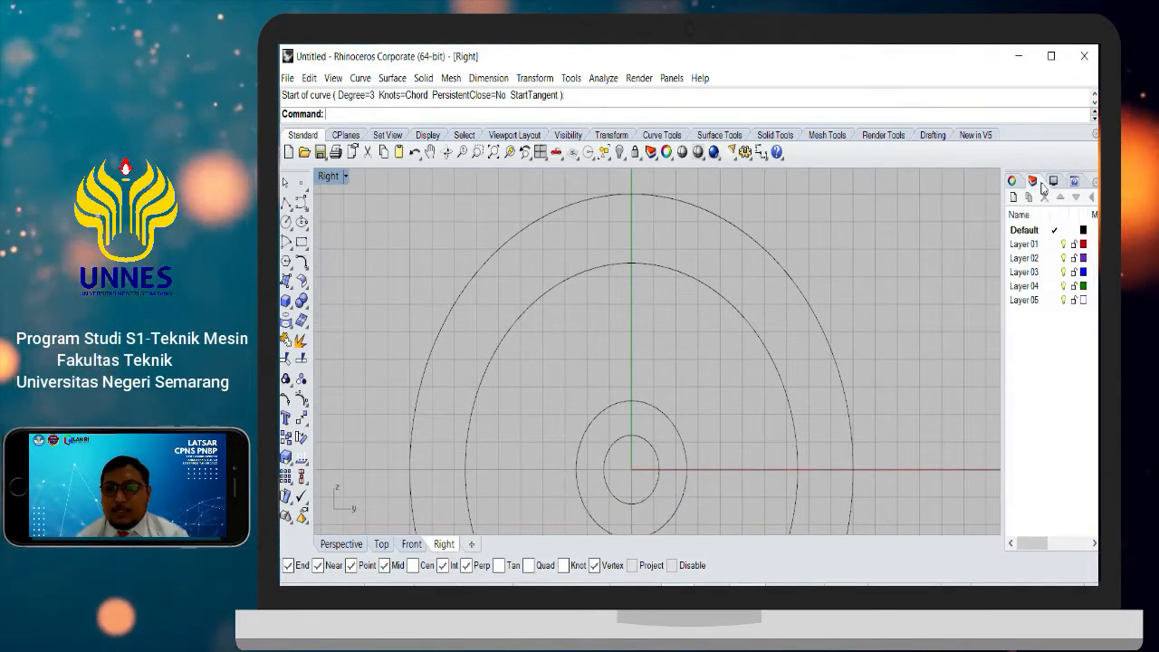
pyautogui.click(1051, 245)
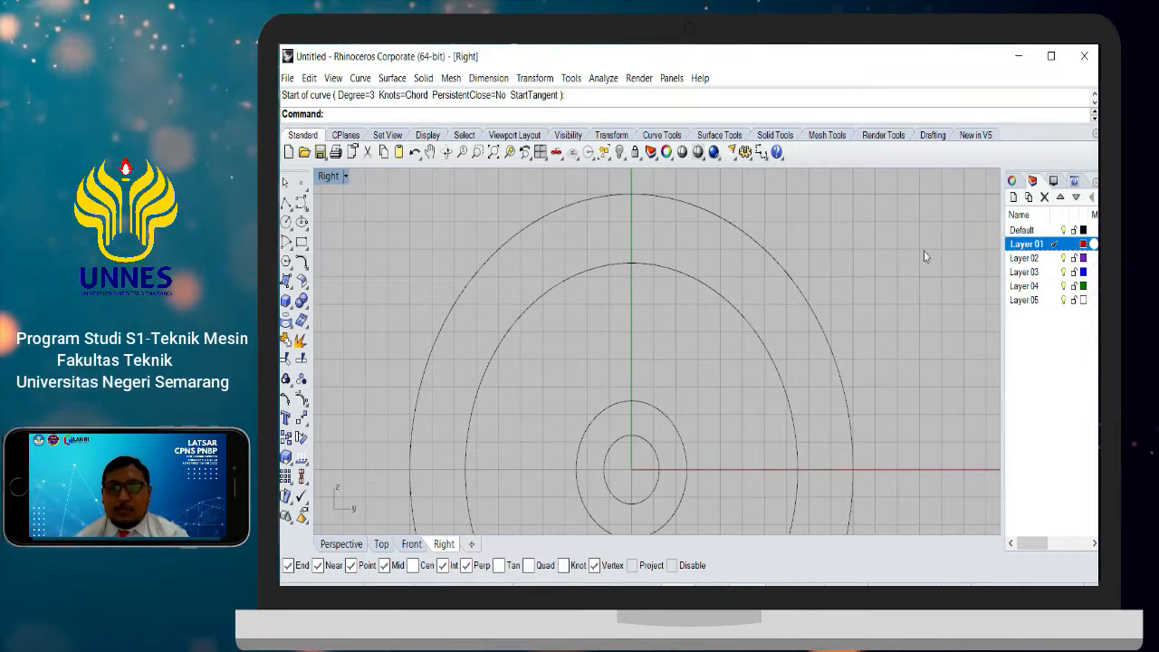
pyautogui.click(1052, 258)
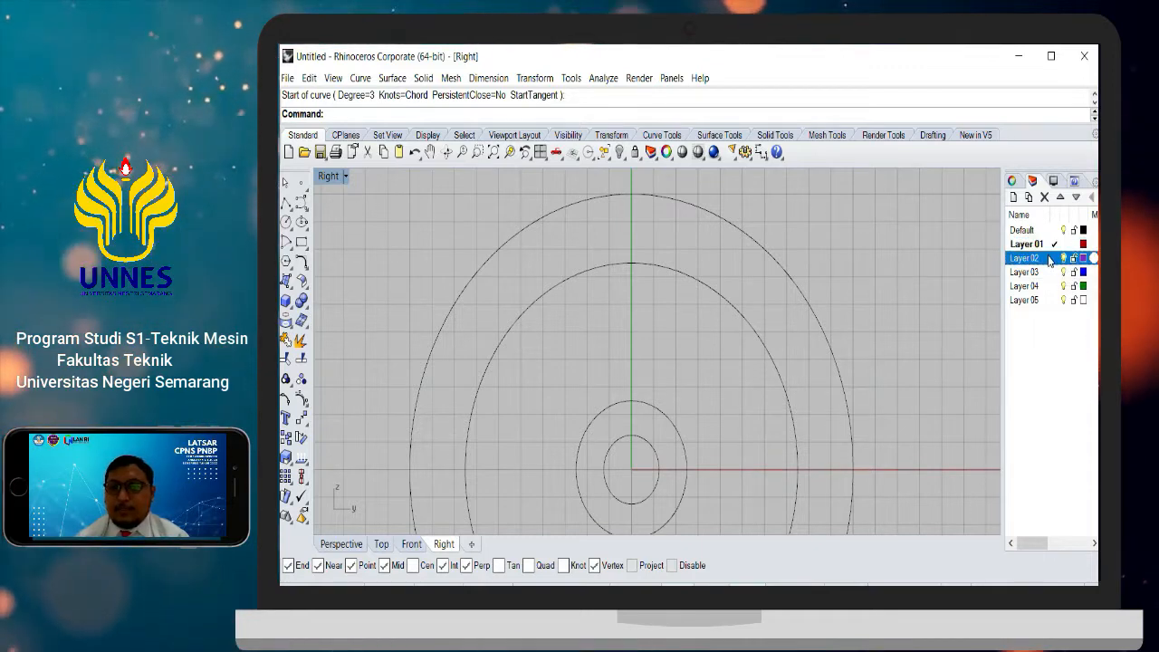
pyautogui.click(1051, 277)
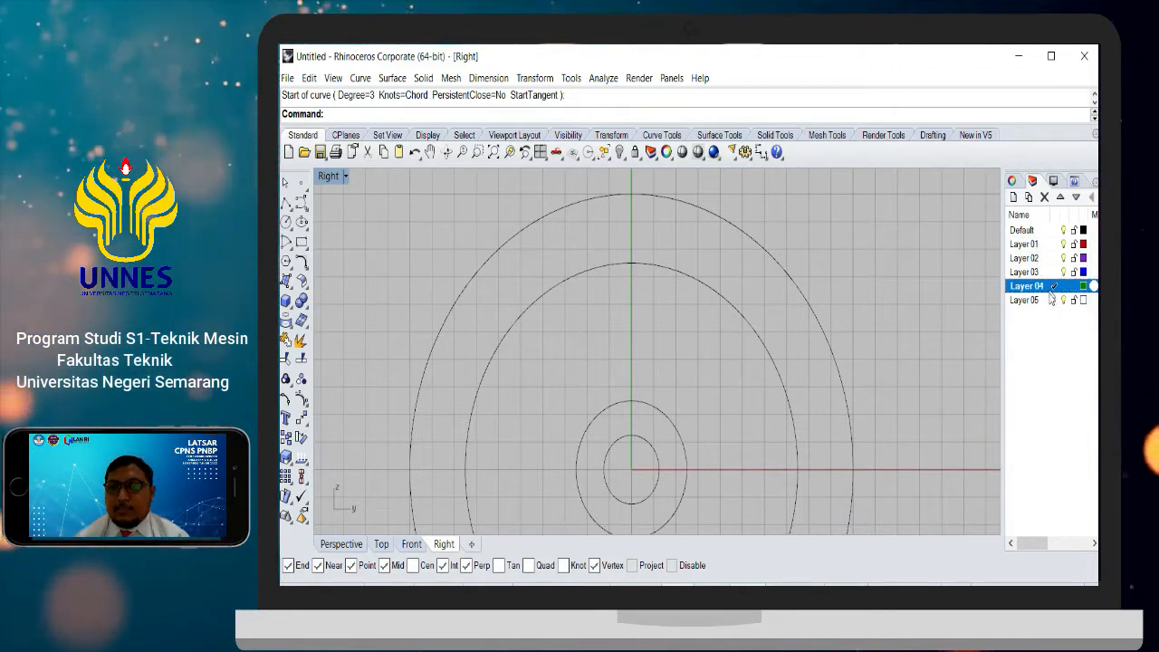
pyautogui.click(1050, 245)
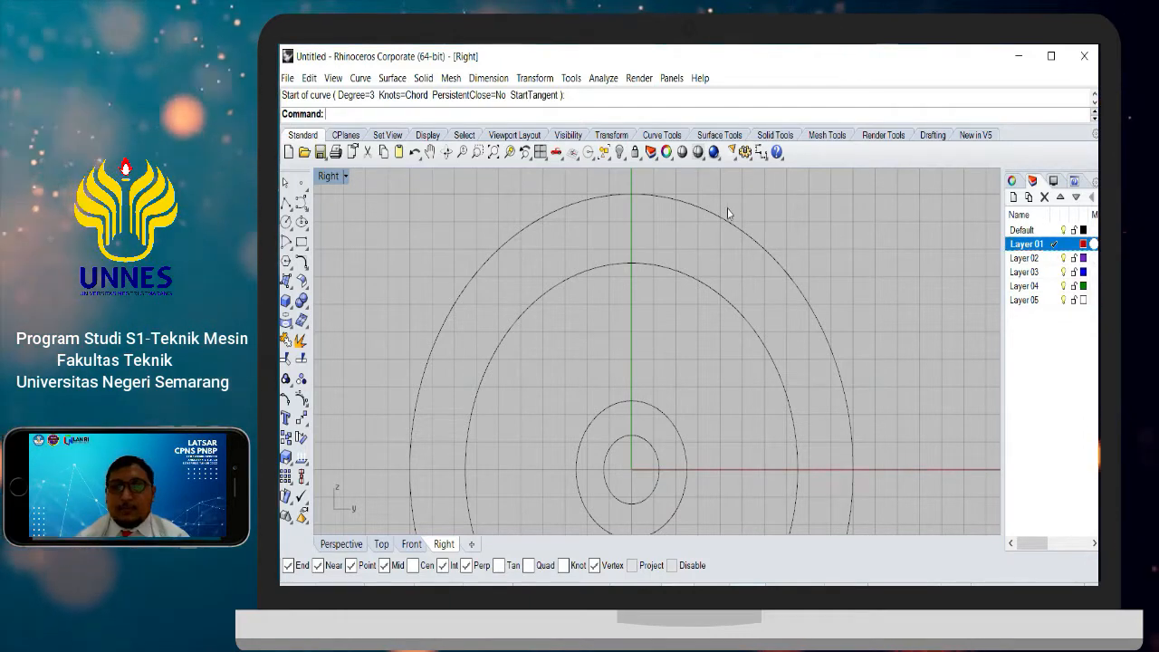
# Step: Draw a vertical line on Layer 01 from the origin (0) up to a point above the 20-diameter circle
pyautogui.moveTo(658, 318); pyautogui.dragTo(668, 342, button='right')
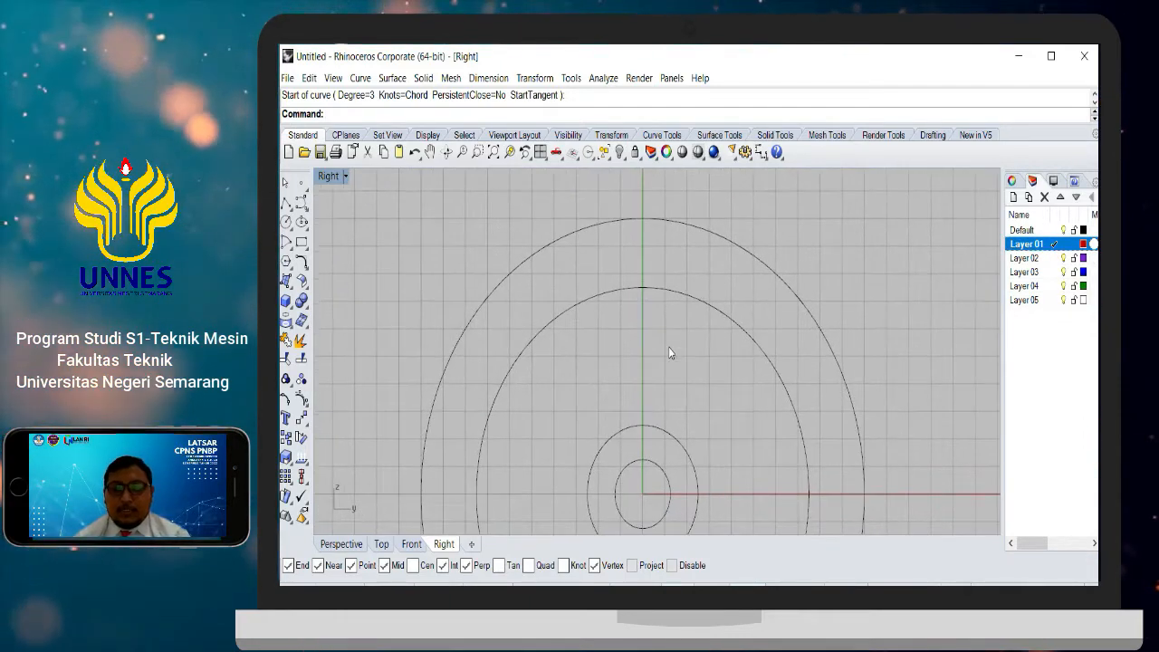
pyautogui.press('Return')
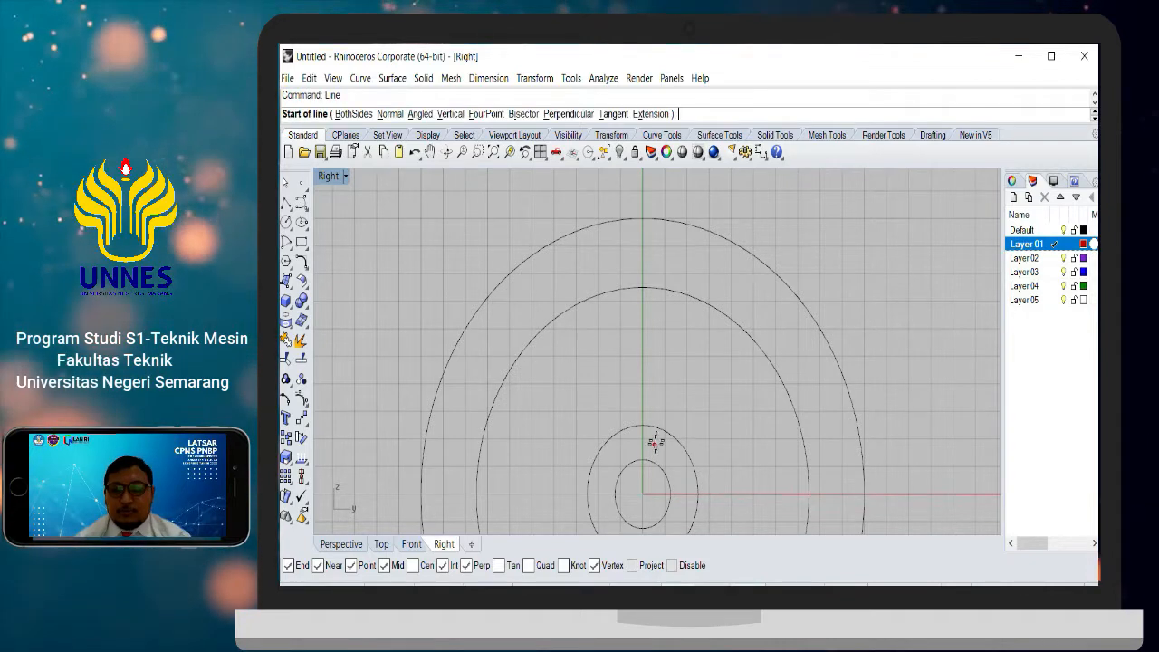
pyautogui.write('0')
pyautogui.press('Return')
pyautogui.moveTo(631, 304); pyautogui.dragTo(635, 376, button='right')
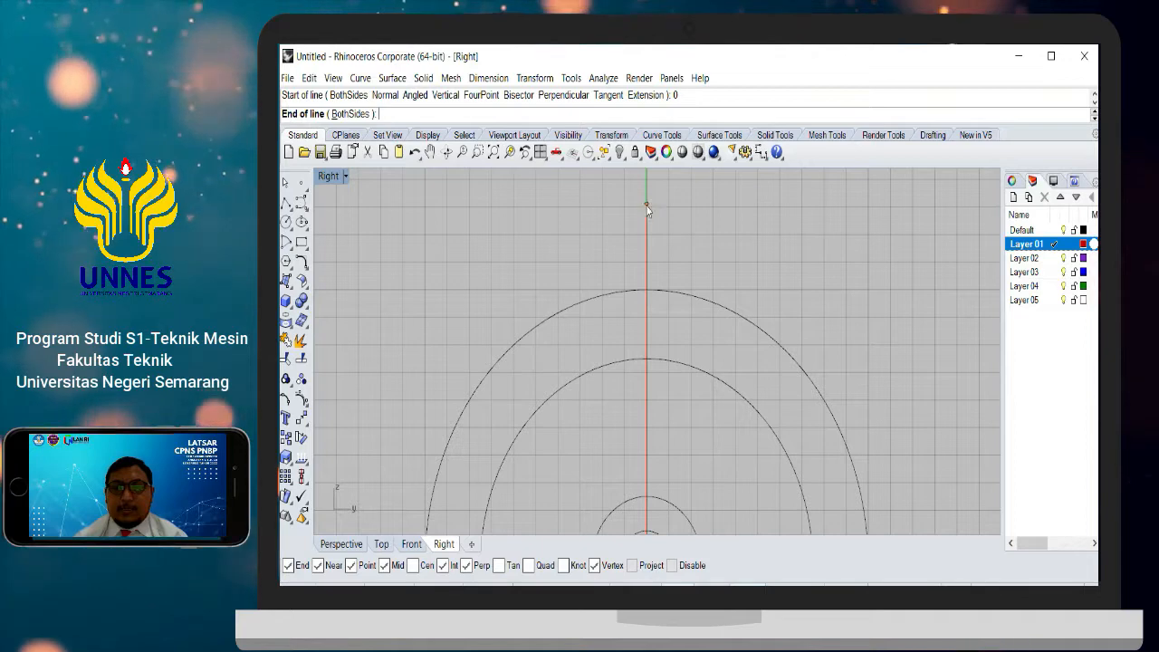
pyautogui.scroll(-6, 681, 243)
pyautogui.moveTo(687, 265); pyautogui.dragTo(640, 253, button='right')
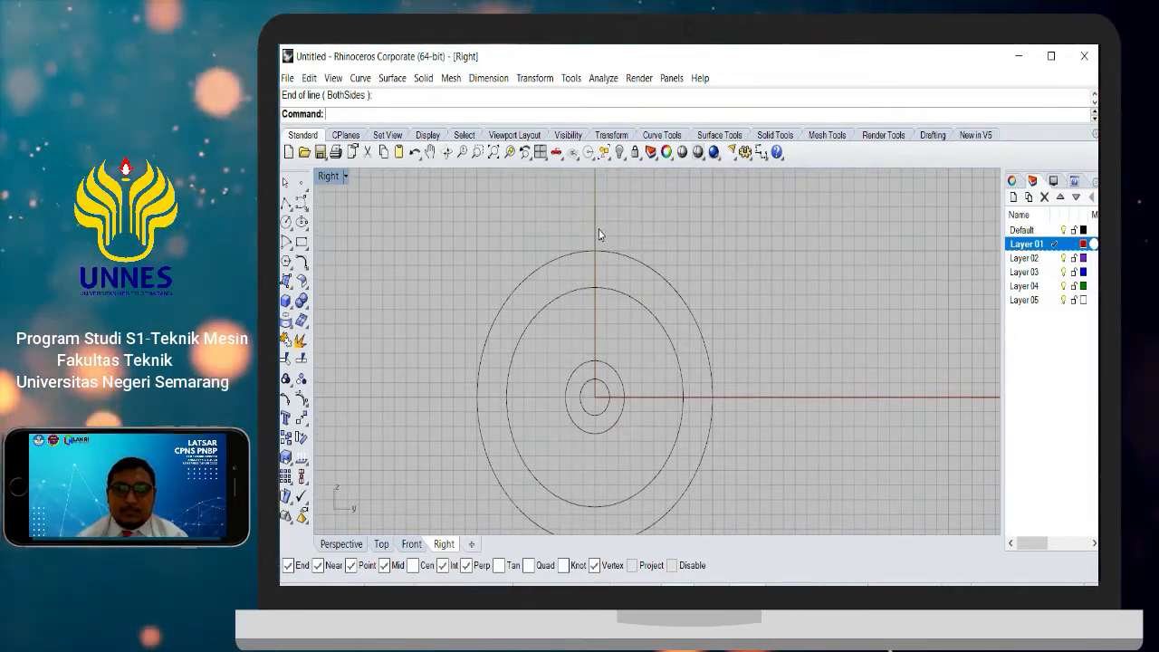
# Step: Make Layer 03 the current layer and leave the started interpolated-curve command
pyautogui.scroll(2, 599, 235)
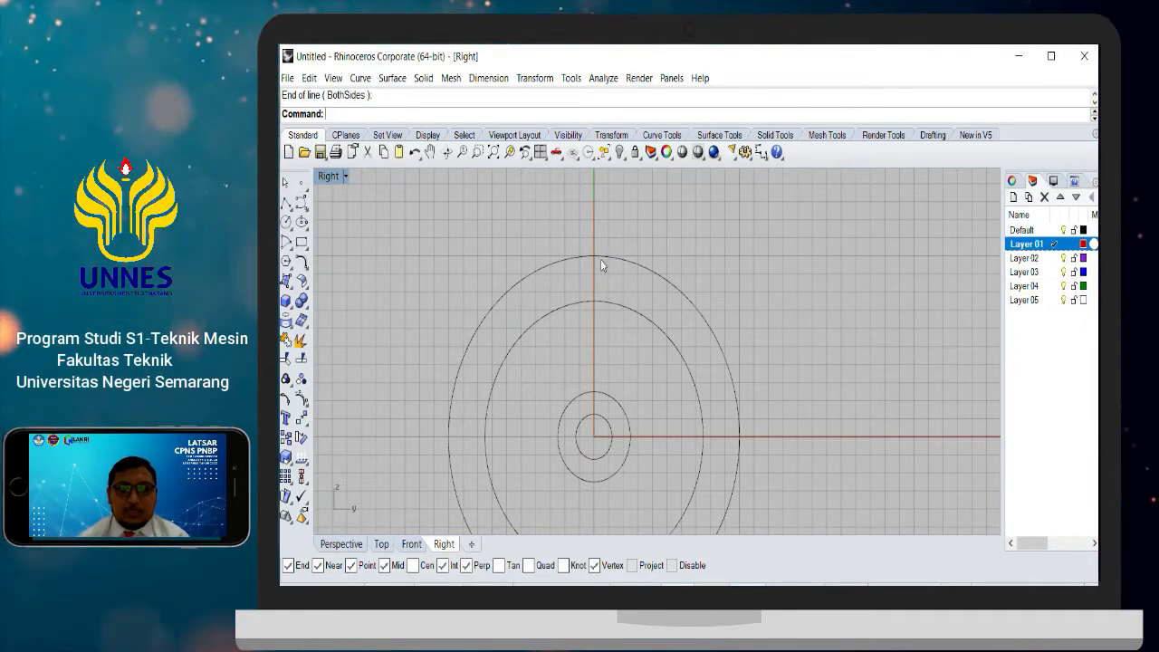
pyautogui.scroll(3, 594, 262)
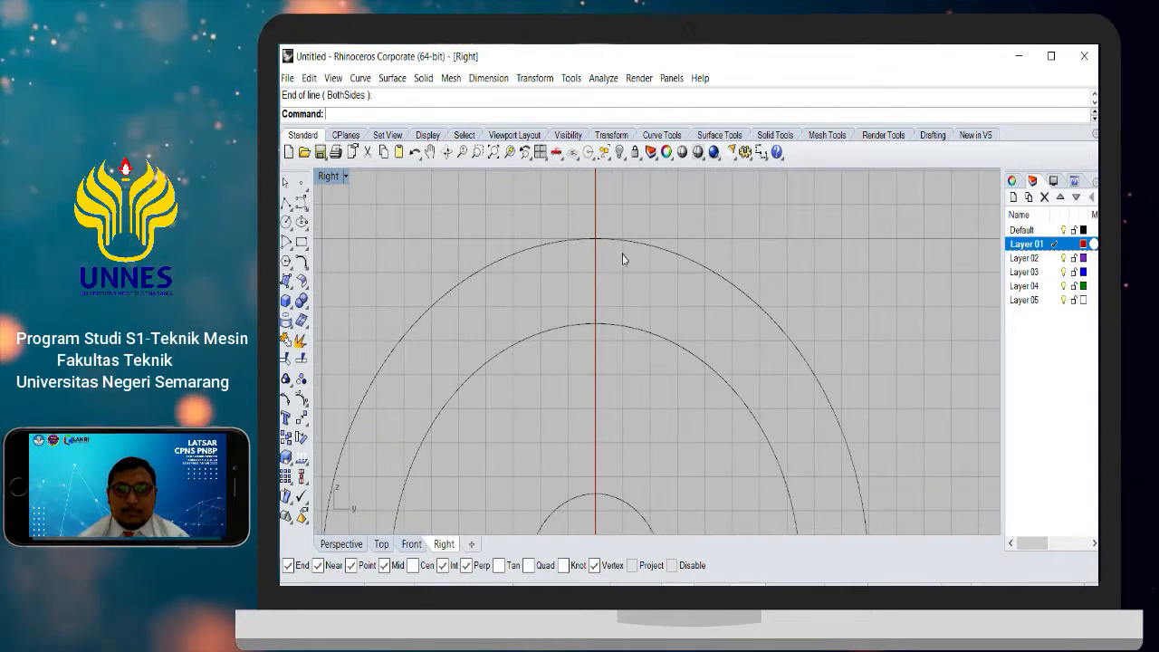
pyautogui.moveTo(623, 254); pyautogui.dragTo(619, 284, button='right')
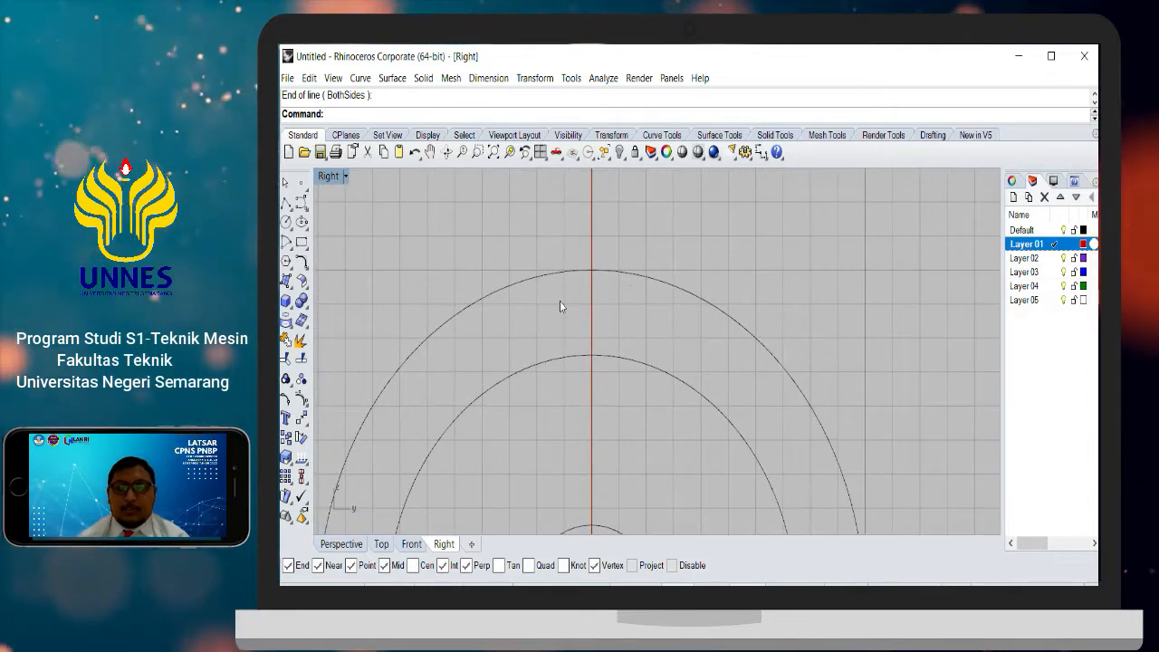
pyautogui.click(307, 208)
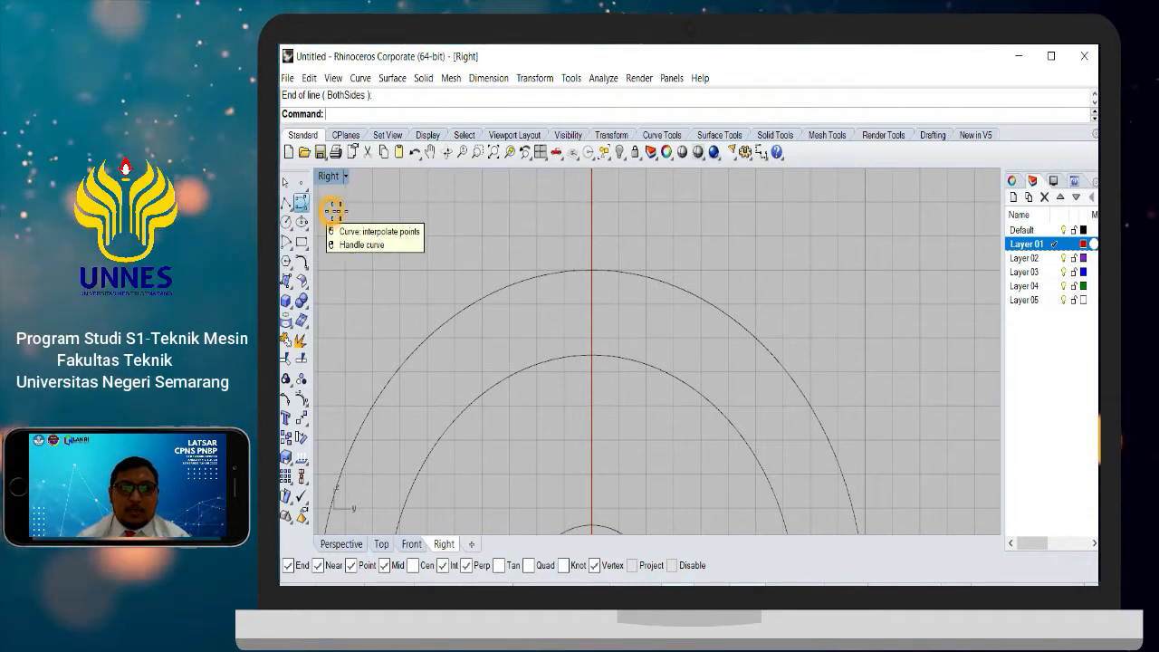
pyautogui.click(334, 210)
pyautogui.scroll(2, 591, 261)
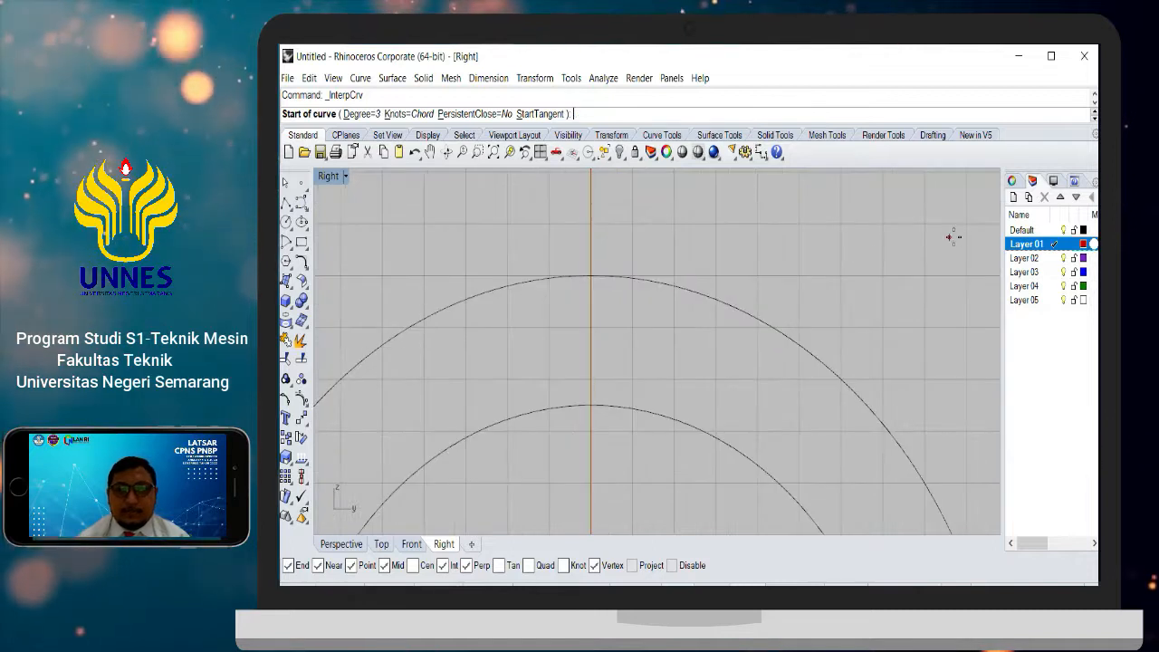
pyautogui.doubleClick(1042, 273)
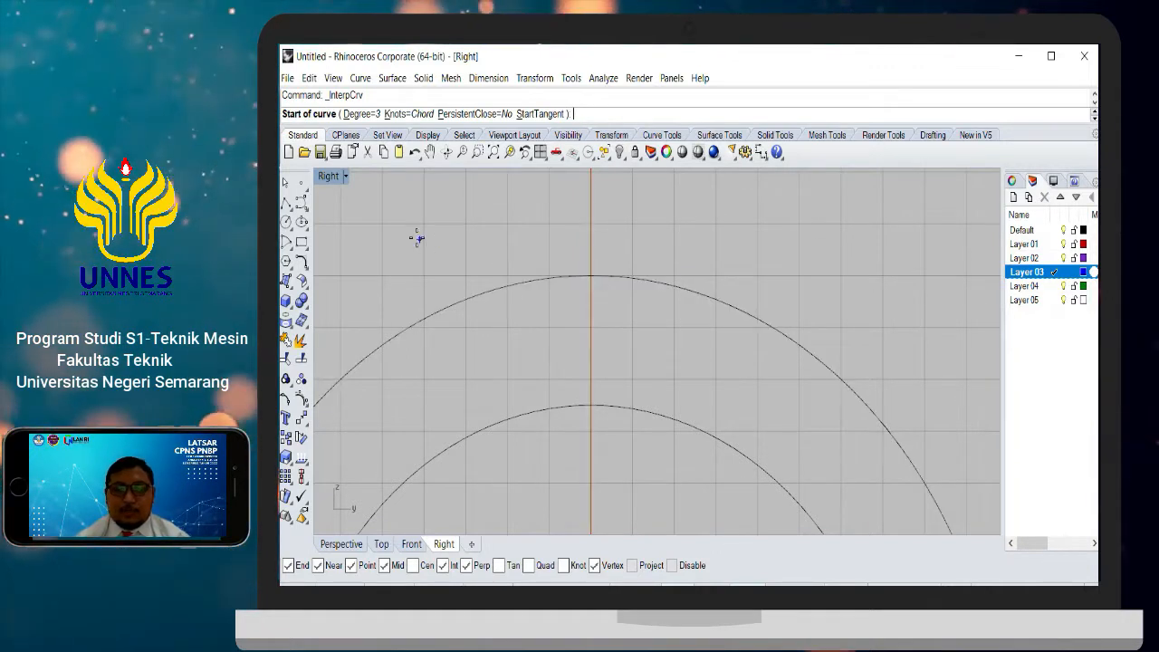
pyautogui.press('Escape')
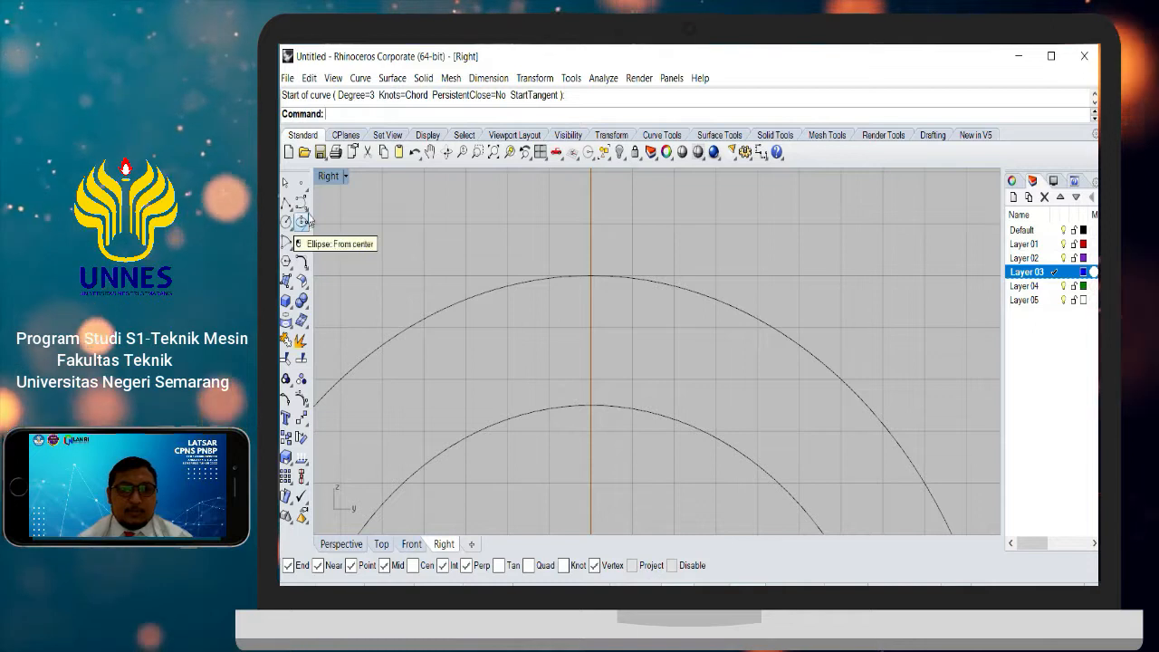
# Step: Start an interpolated curve where the vertical line meets the outermost circle and place its second point slightly inside that circle, to the right
pyautogui.click(308, 210)
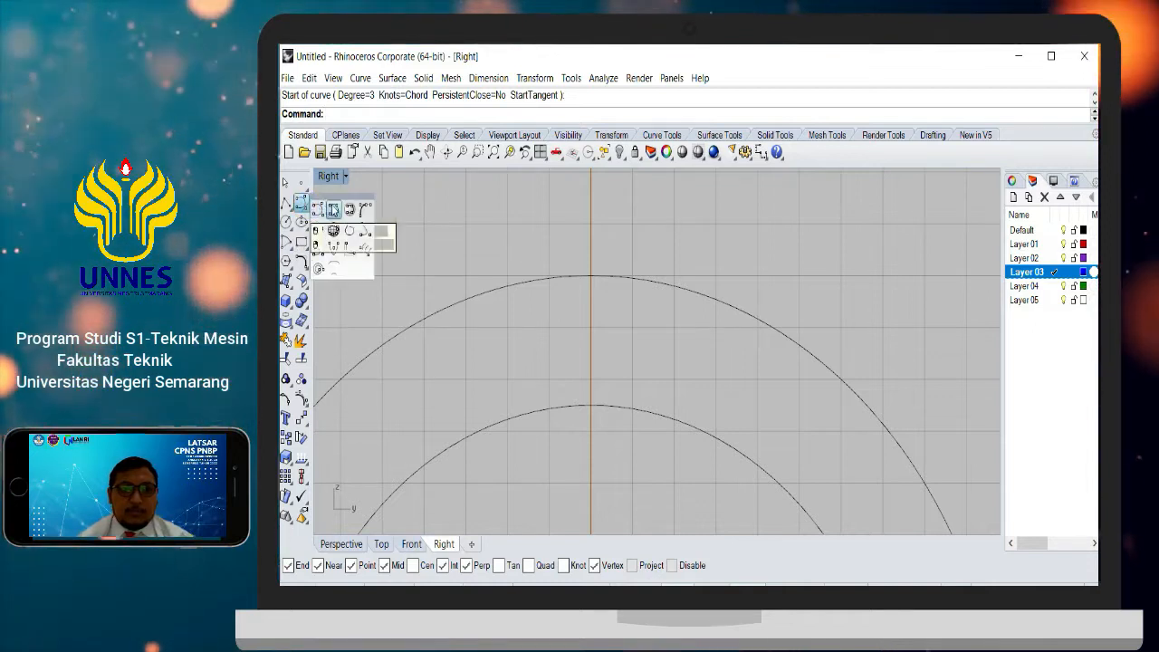
pyautogui.click(333, 209)
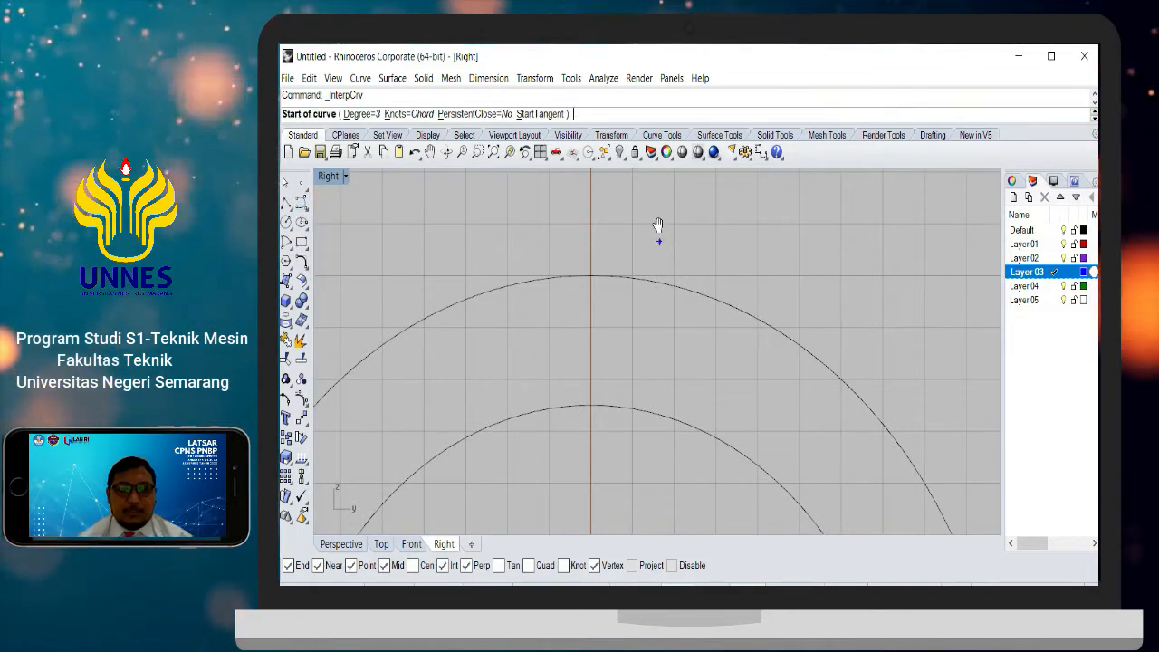
pyautogui.moveTo(658, 230); pyautogui.dragTo(659, 204, button='right')
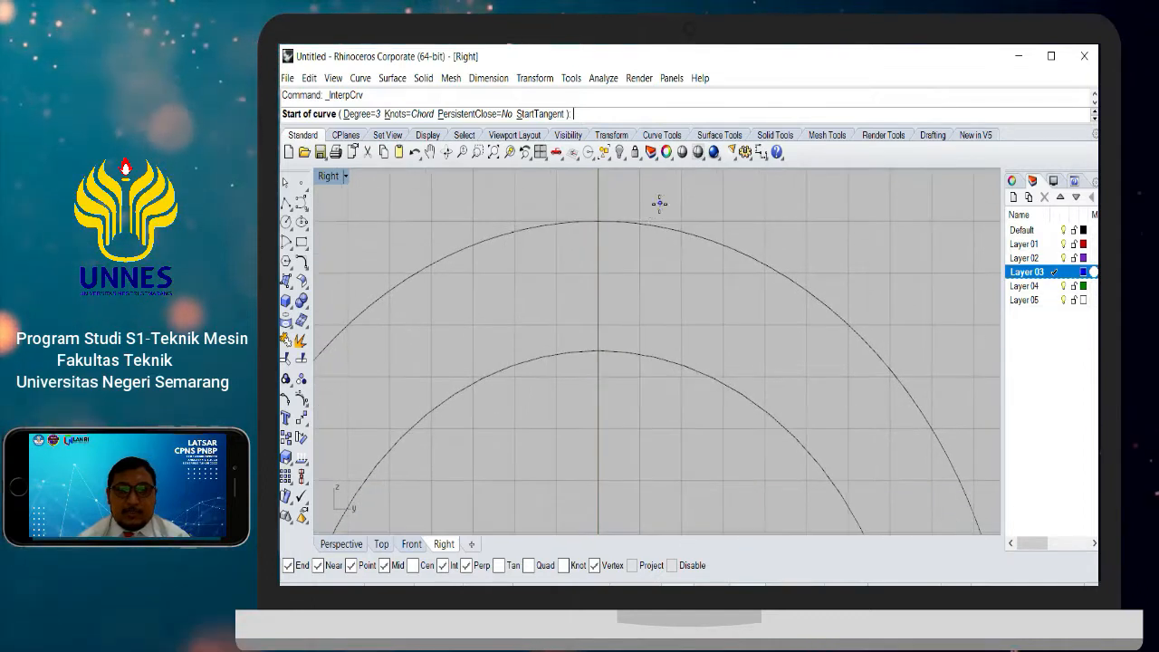
pyautogui.click(597, 222)
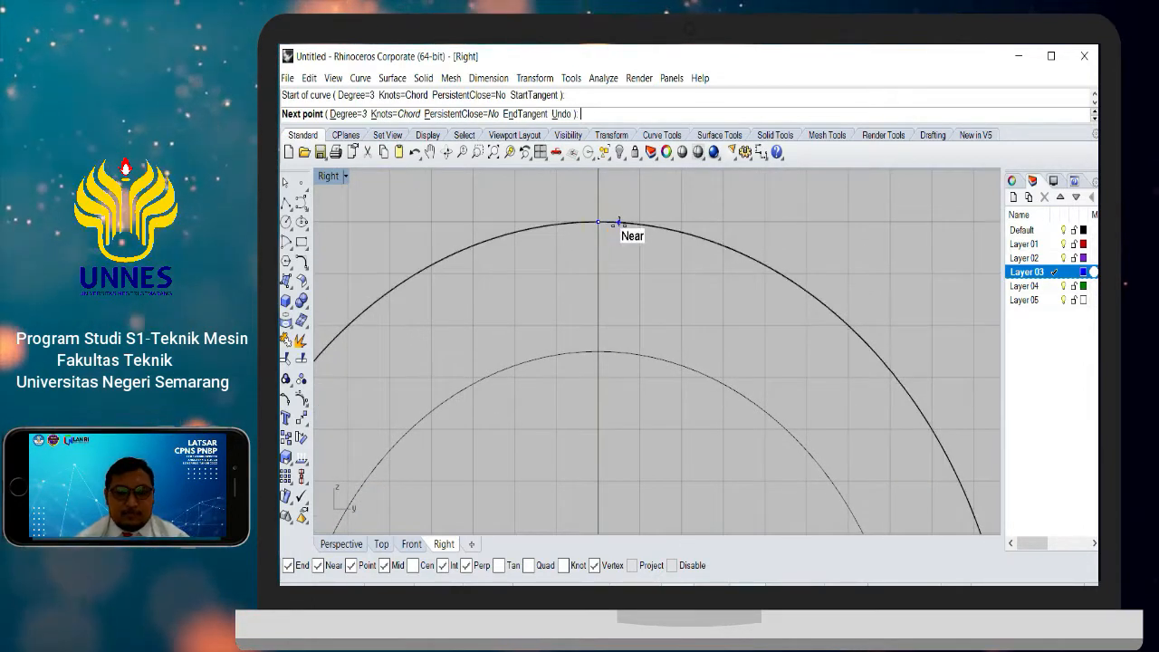
pyautogui.scroll(2, 625, 225)
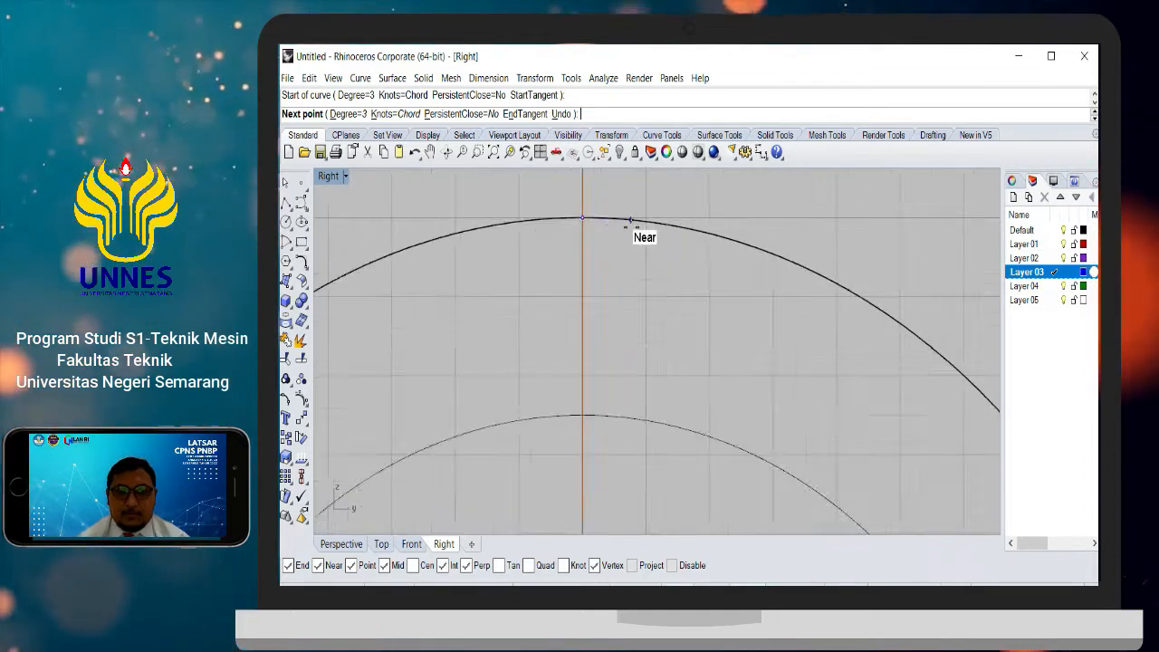
pyautogui.scroll(1, 632, 220)
pyautogui.click(631, 220)
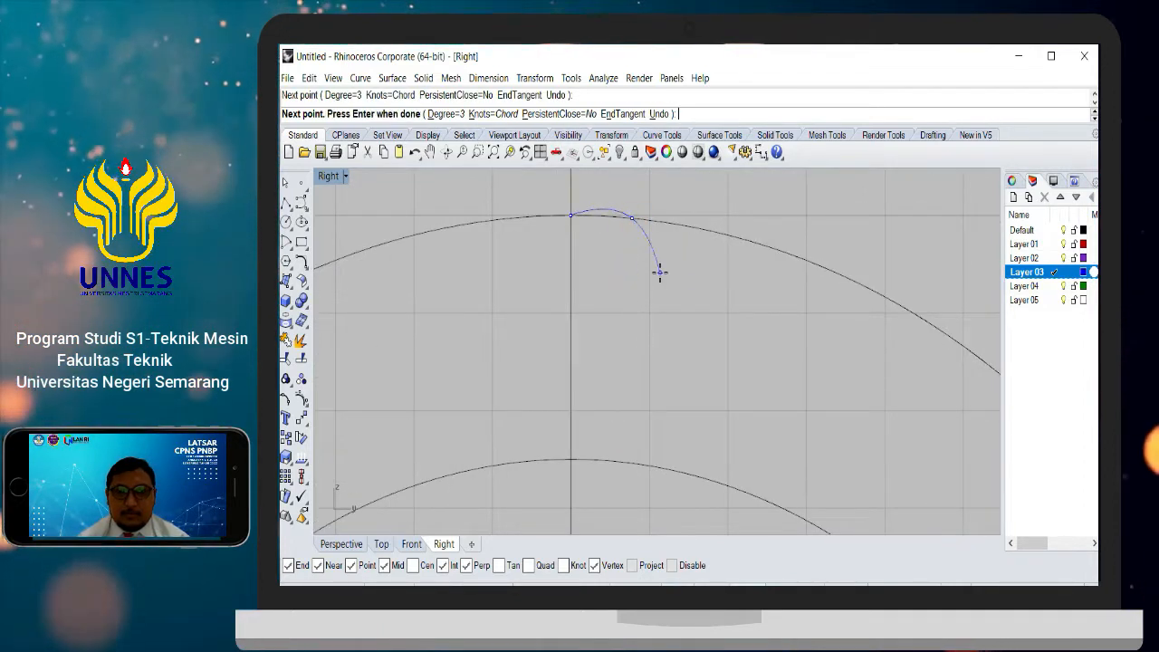
pyautogui.hotkey('ctrl', 'z')
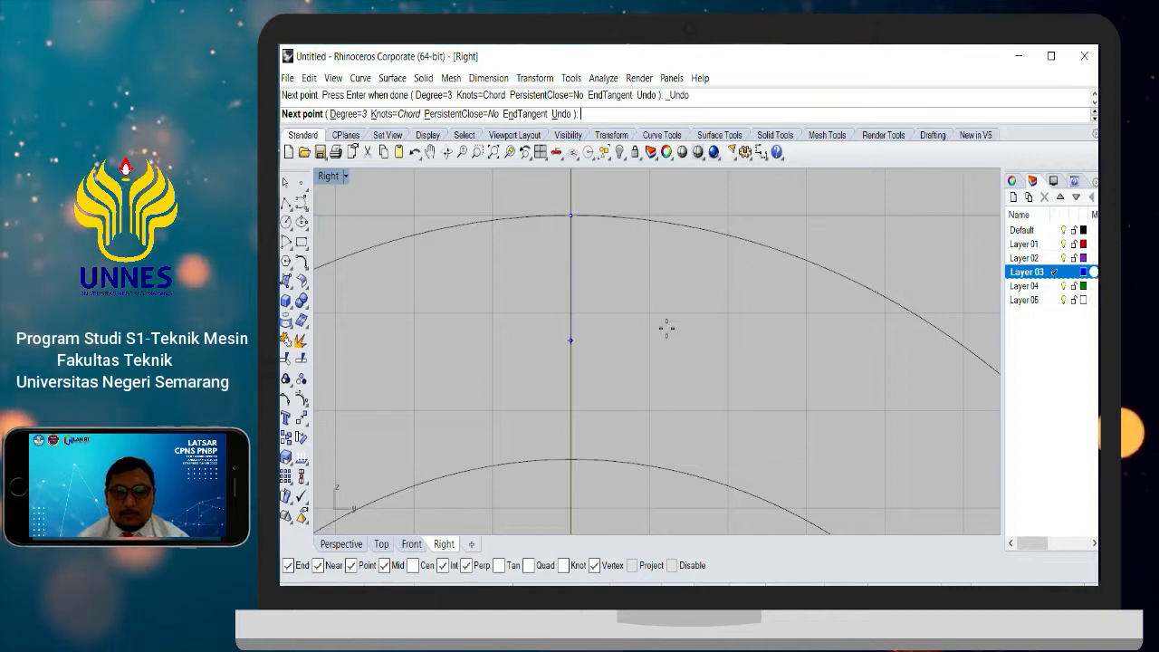
pyautogui.click(634, 232)
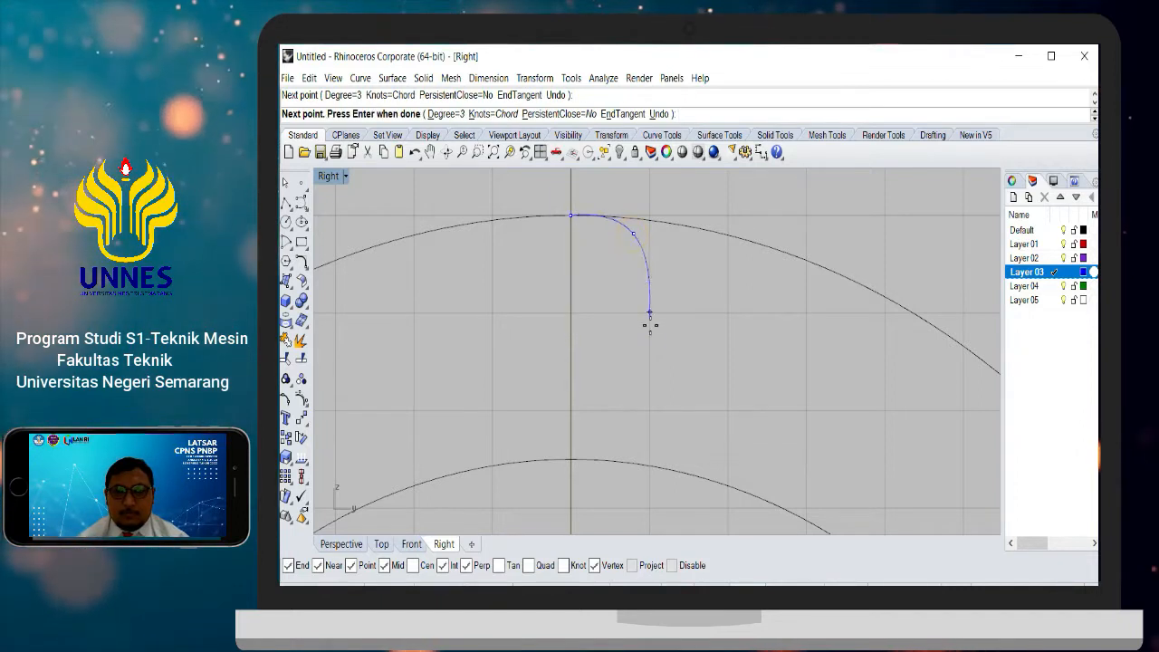
# Step: Try a third curve point about midway between the two outer circles, undo it, and end the curve at its second point
pyautogui.moveTo(658, 347); pyautogui.dragTo(655, 302, button='right')
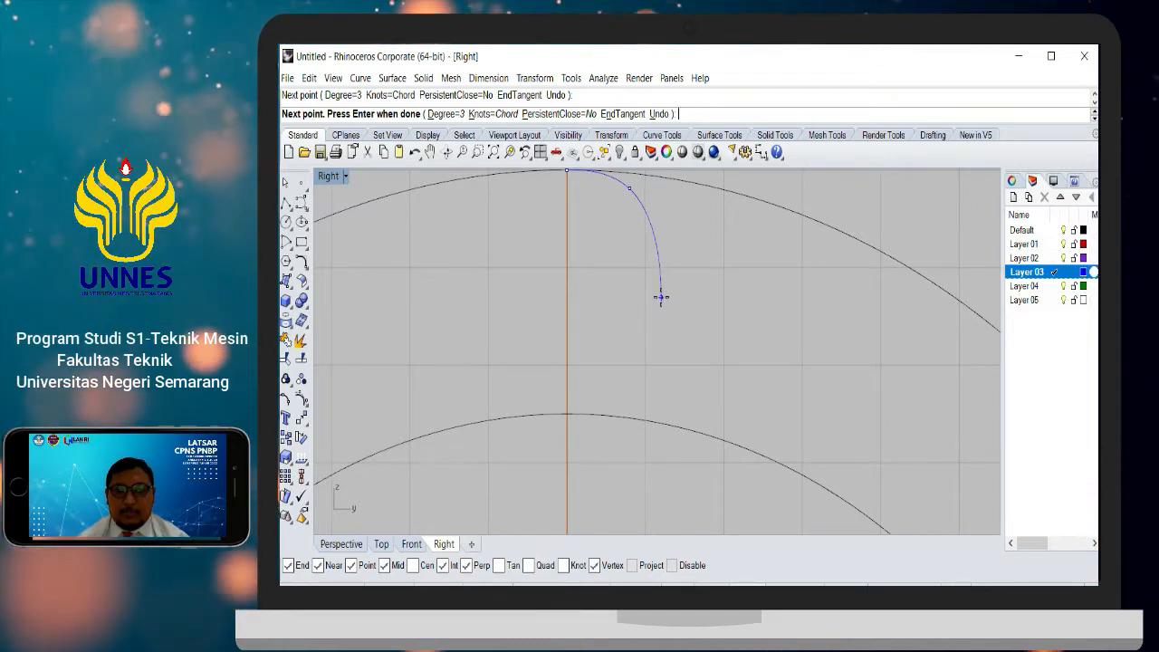
pyautogui.click(661, 297)
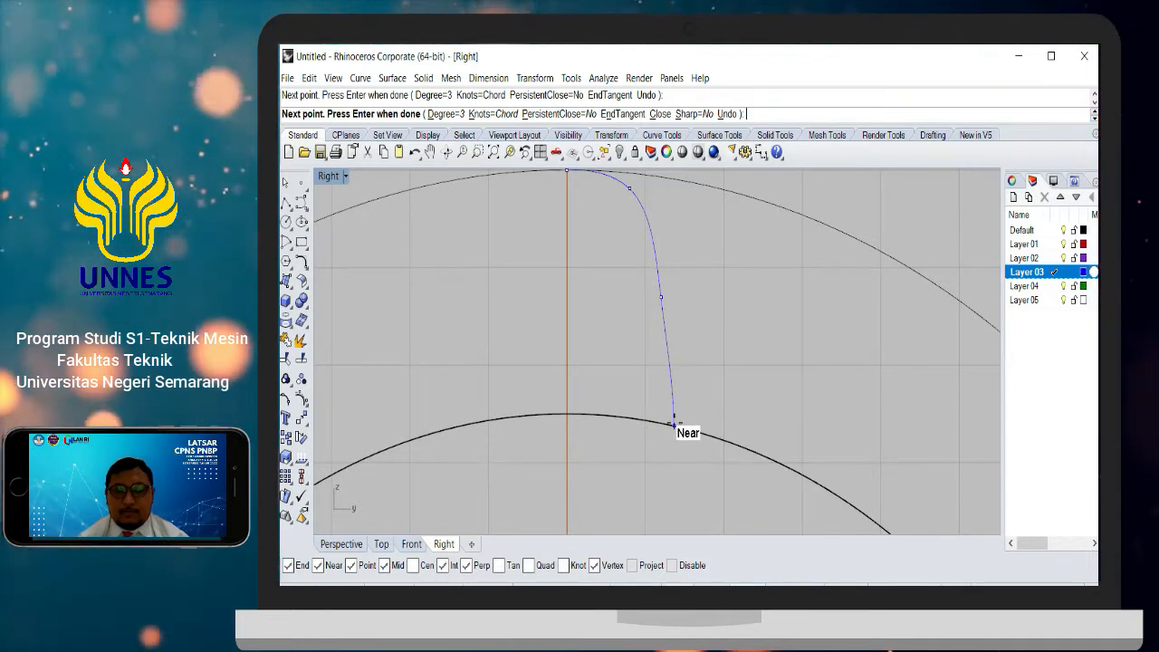
pyautogui.hotkey('ctrl', 'z')
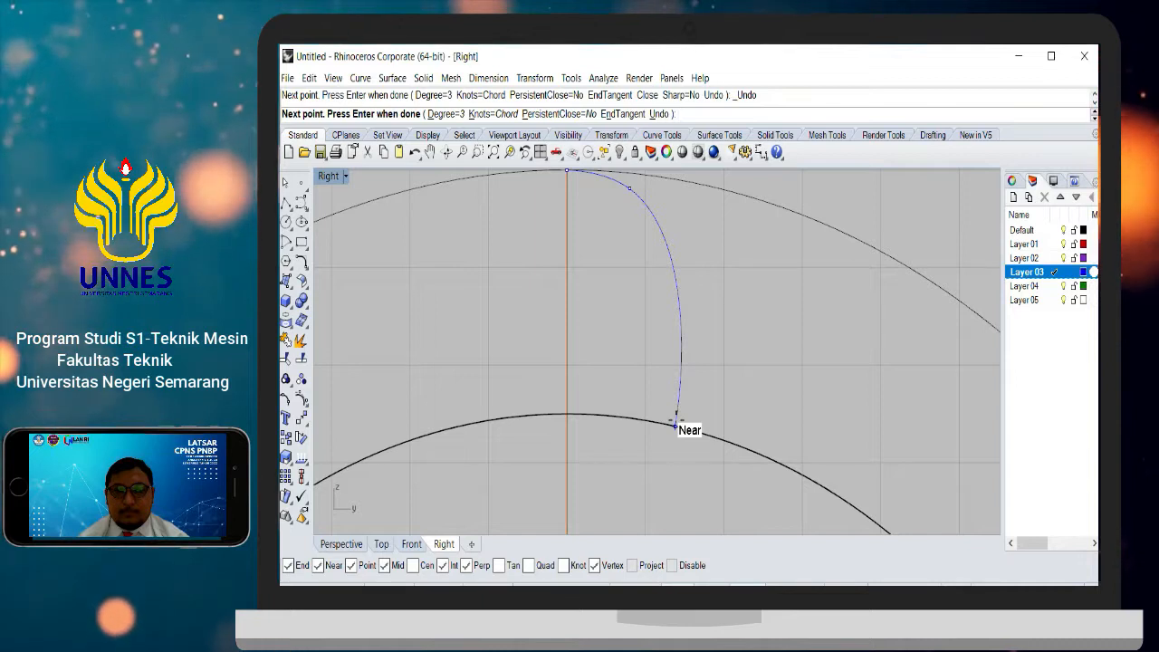
pyautogui.press('Escape')
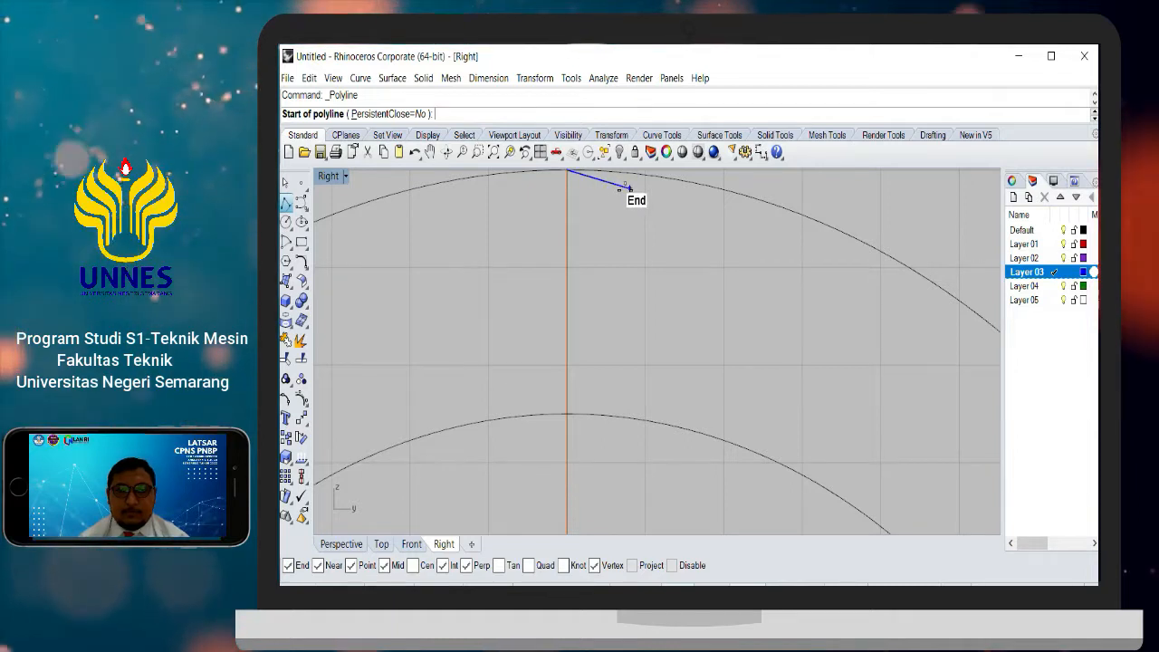
# Step: Draw a straight polyline from the end of the short top curve down to the second-largest circle, slightly right of the guide line
pyautogui.click(630, 188)
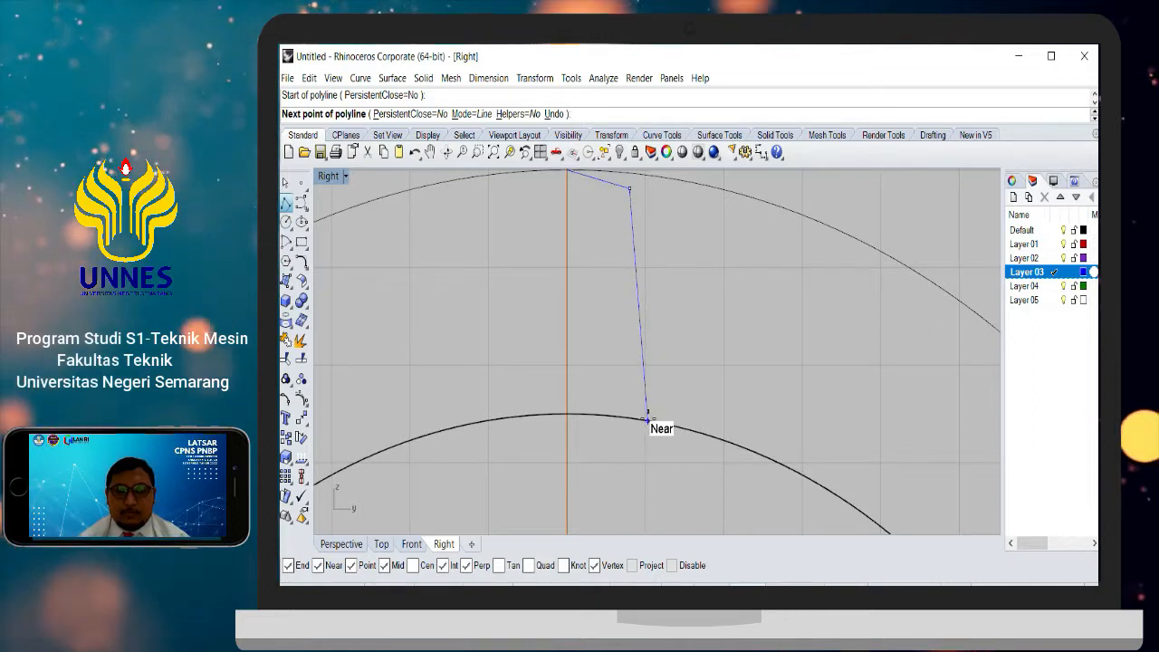
pyautogui.click(648, 418)
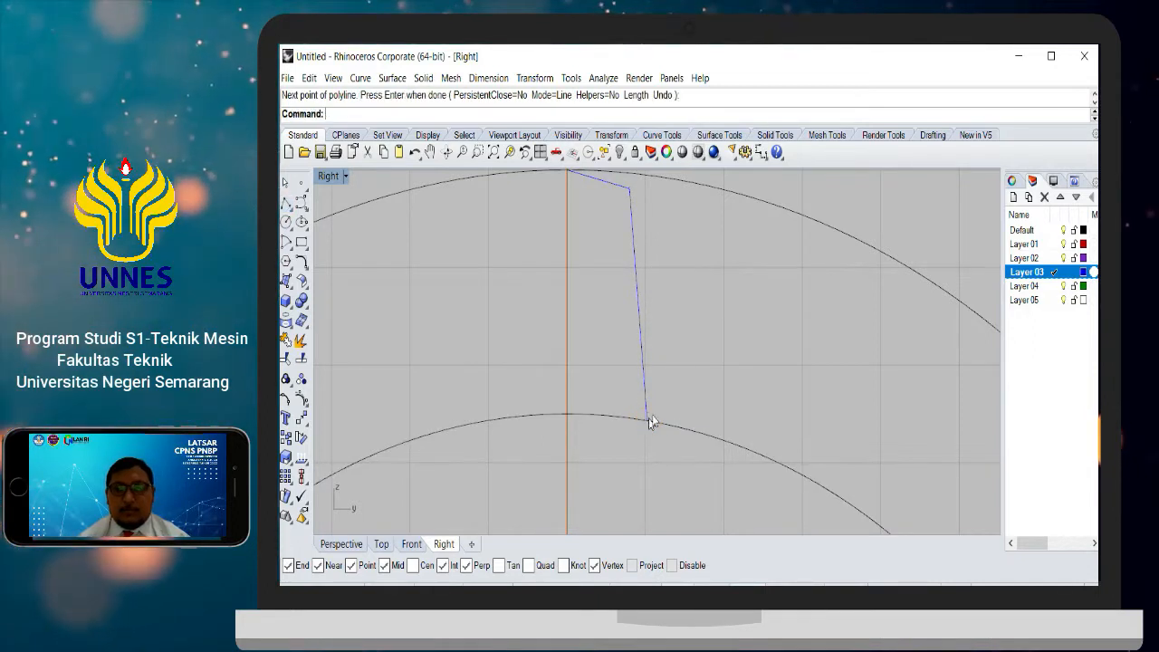
pyautogui.scroll(-6, 653, 421)
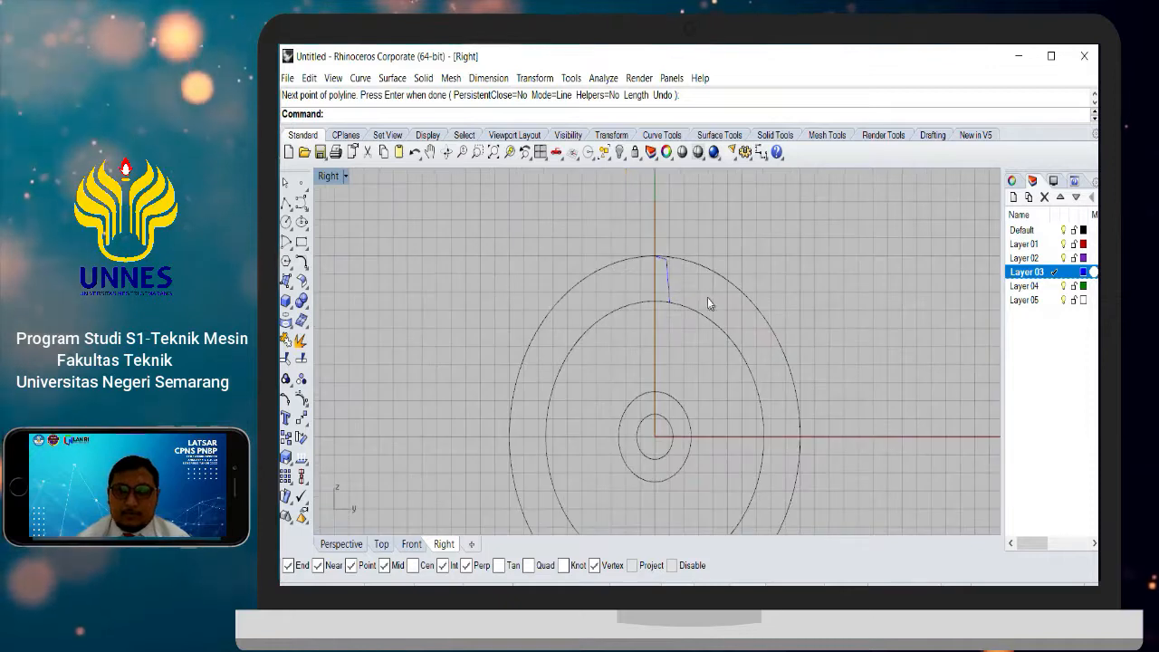
pyautogui.scroll(5, 671, 281)
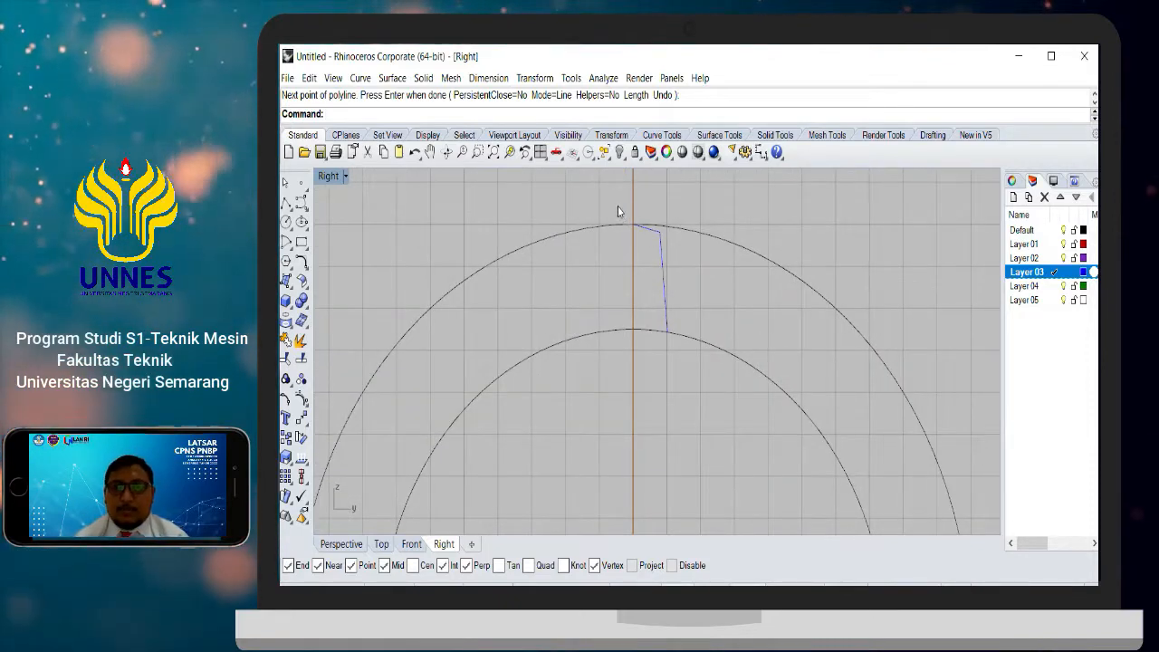
# Step: Join the short top curve and the tooth's straight flank into one half-tooth curve
pyautogui.press('Return')
pyautogui.click(652, 238)
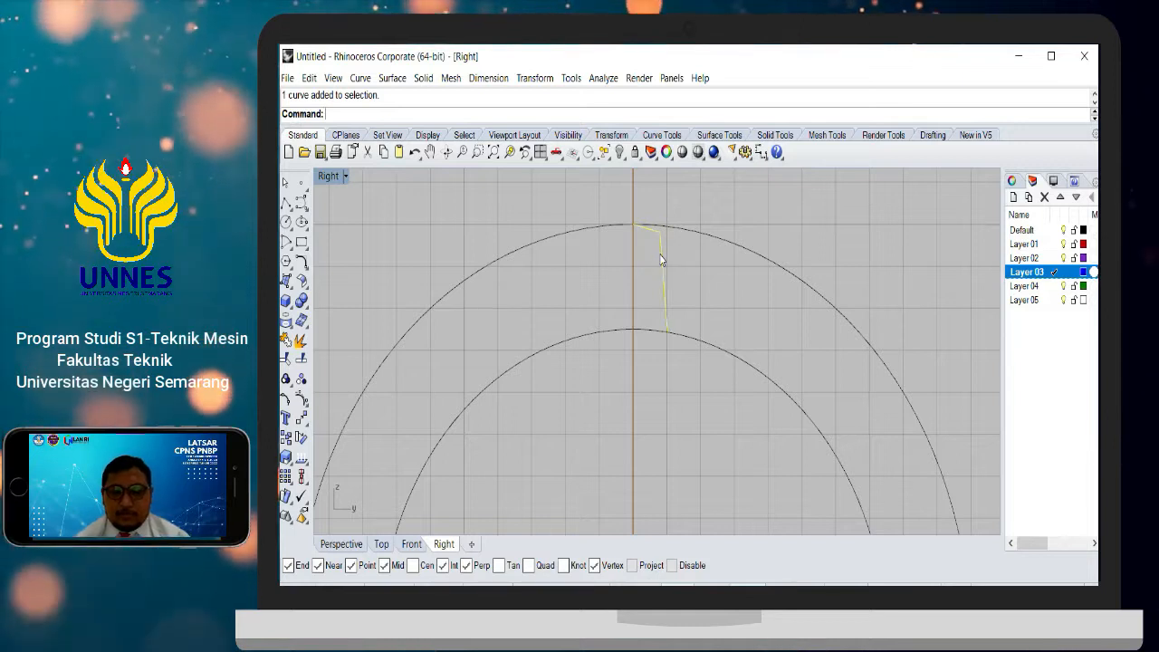
pyautogui.write('Join')
pyautogui.press('Return')
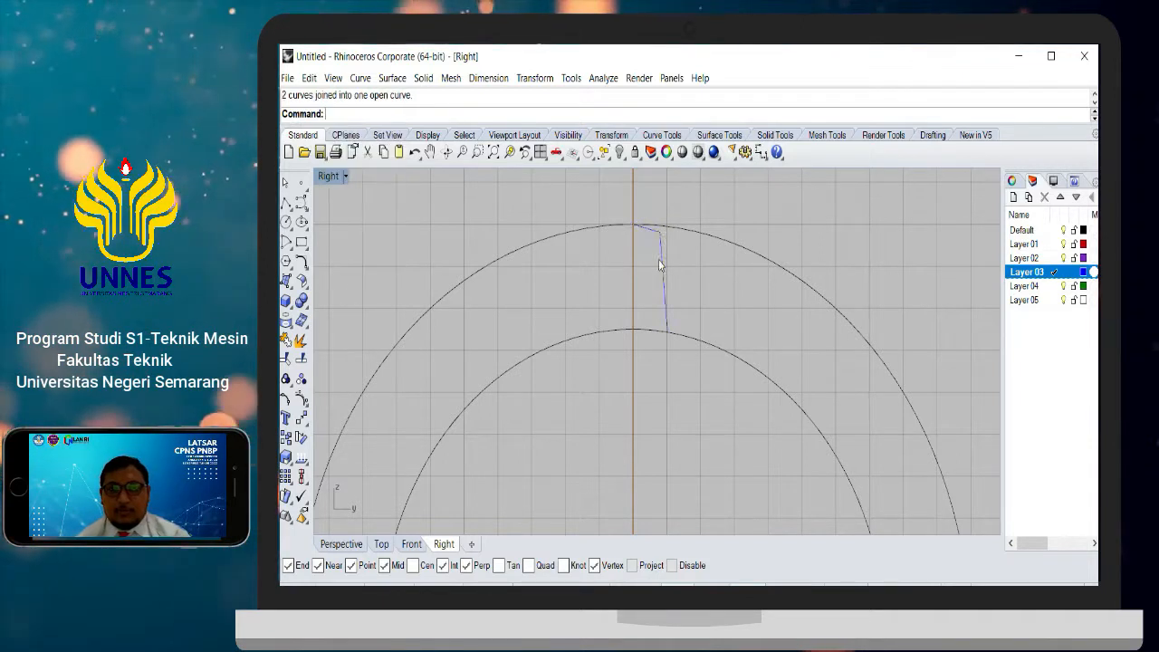
# Step: Mirror the half-tooth curve across the vertical guide line, keeping the original
pyautogui.write('Mirror')
pyautogui.press('Return')
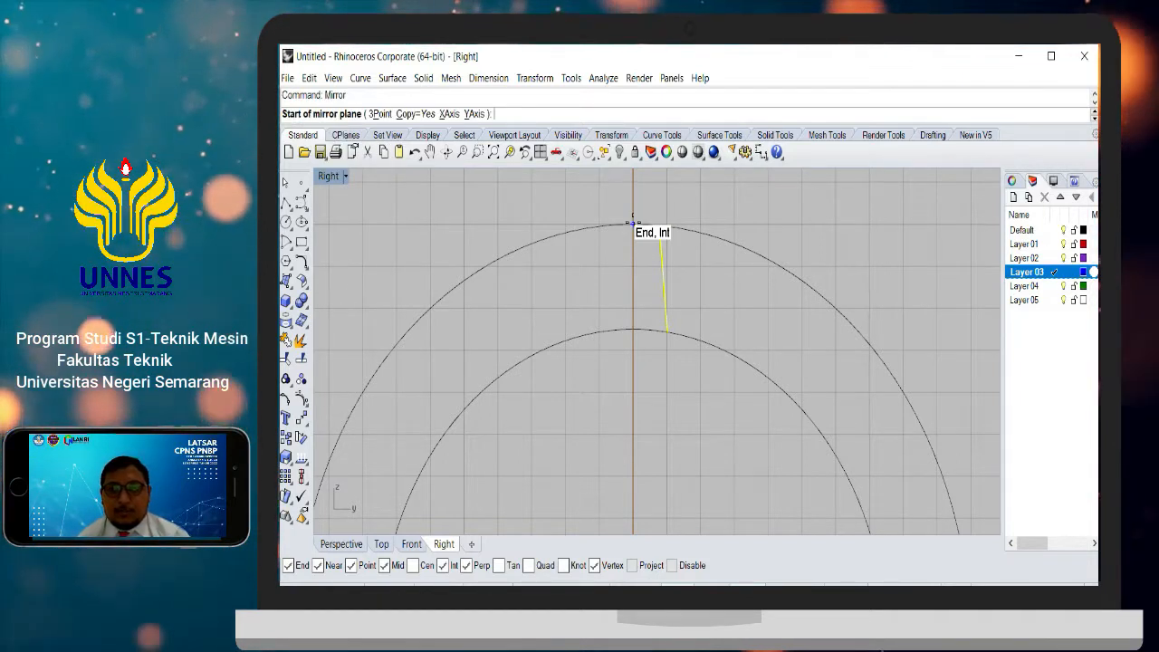
pyautogui.click(633, 224)
pyautogui.click(633, 304)
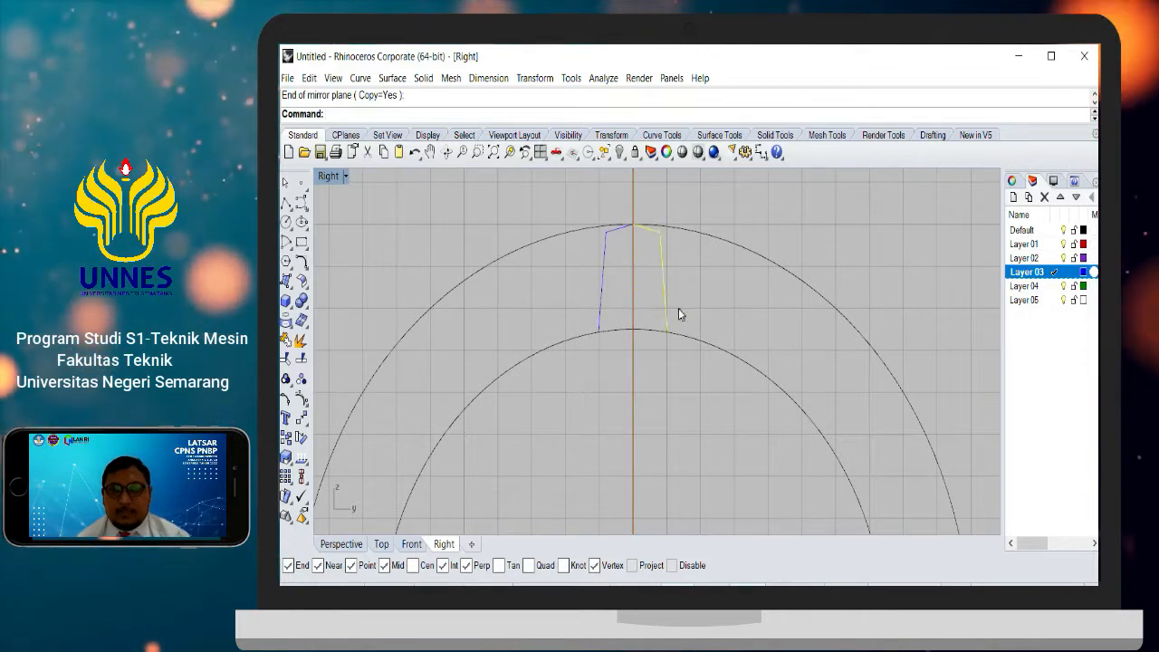
# Step: Join the two mirrored halves into a single open tooth profile
pyautogui.scroll(-4, 679, 308)
pyautogui.moveTo(683, 285)
pyautogui.mouseDown(button='right')
pyautogui.moveTo(652, 256)
pyautogui.moveTo(665, 277)
pyautogui.moveTo(701, 277)
pyautogui.moveTo(652, 259)
pyautogui.moveTo(671, 290)
pyautogui.mouseUp(button='right')
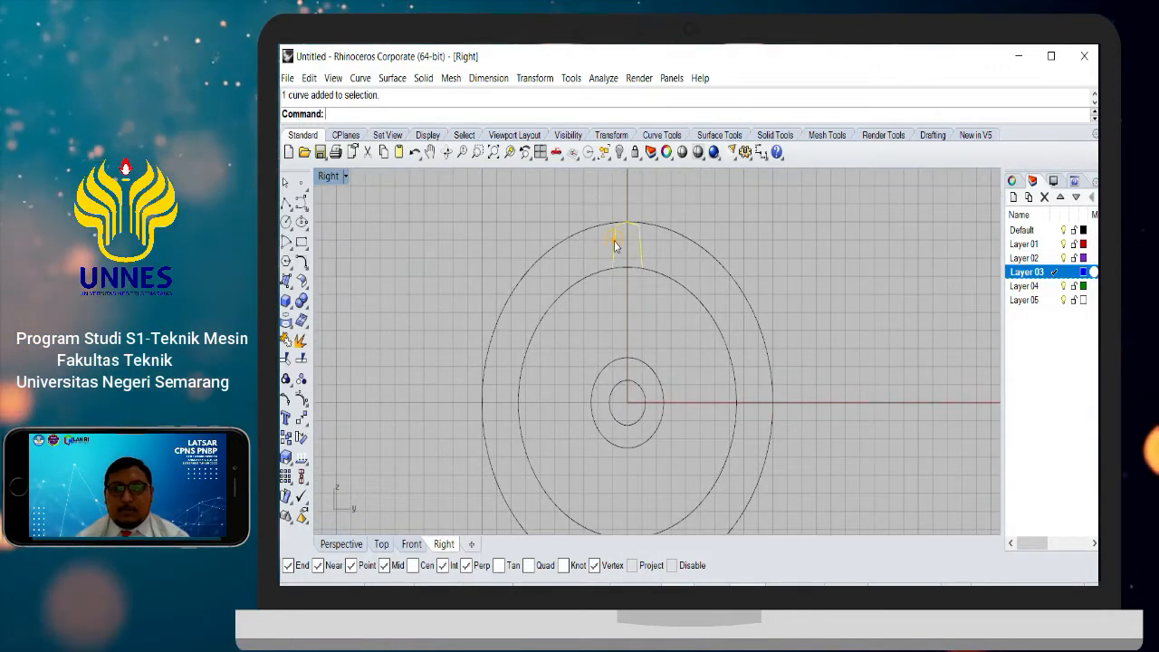
pyautogui.write('jo')
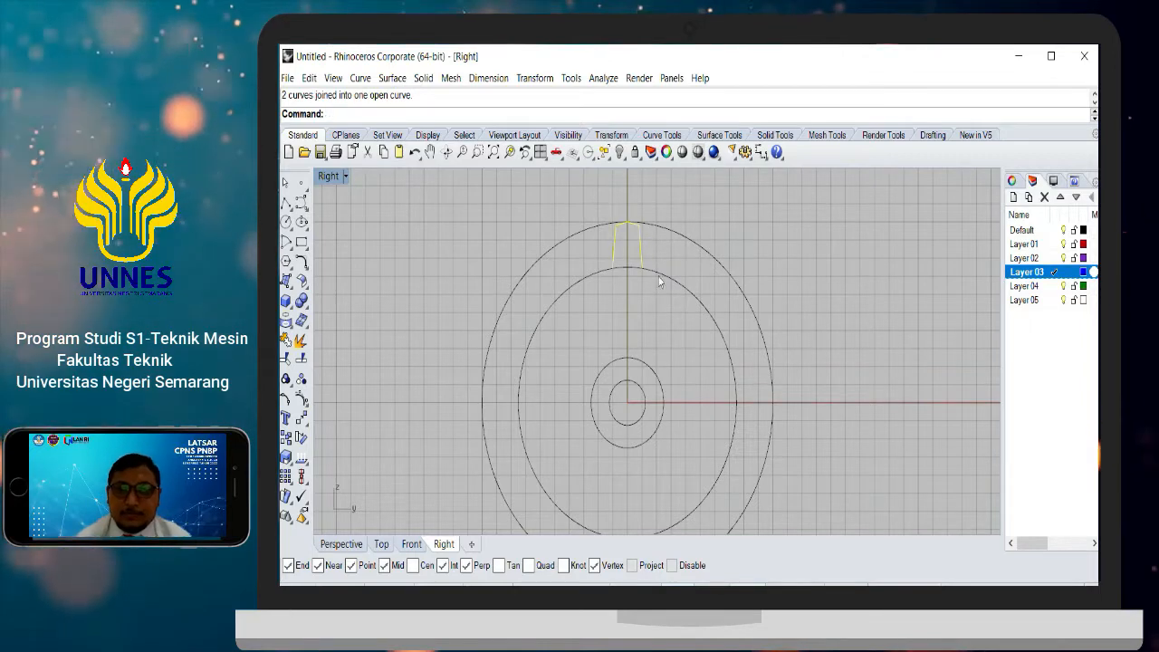
pyautogui.scroll(5, 636, 231)
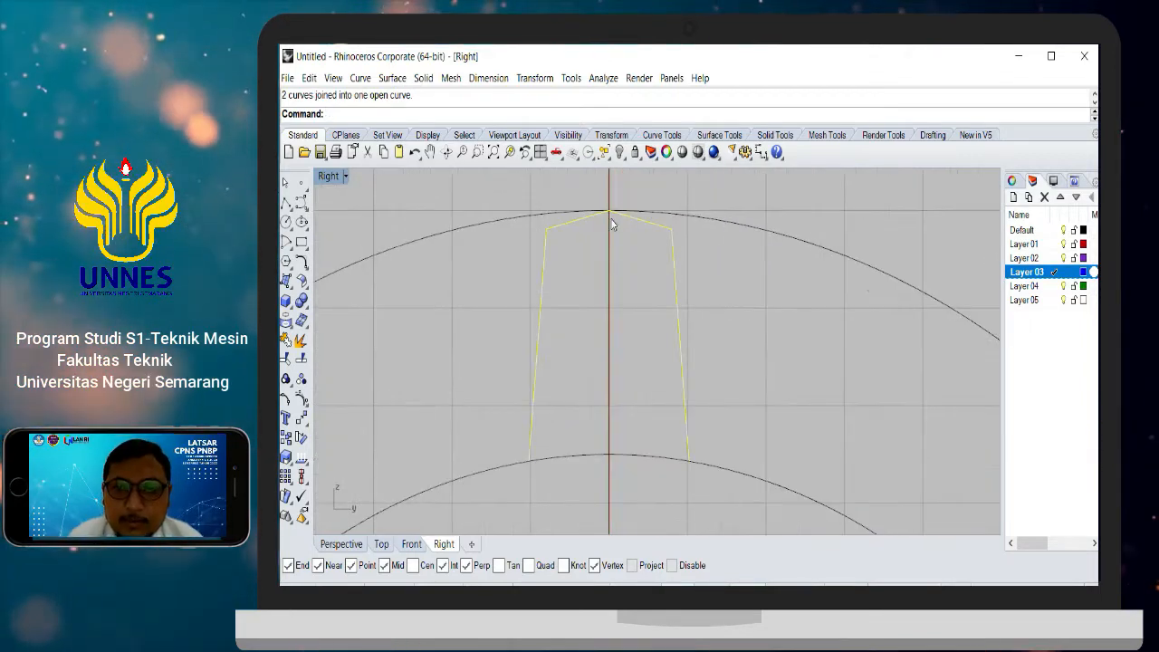
pyautogui.scroll(-5, 613, 226)
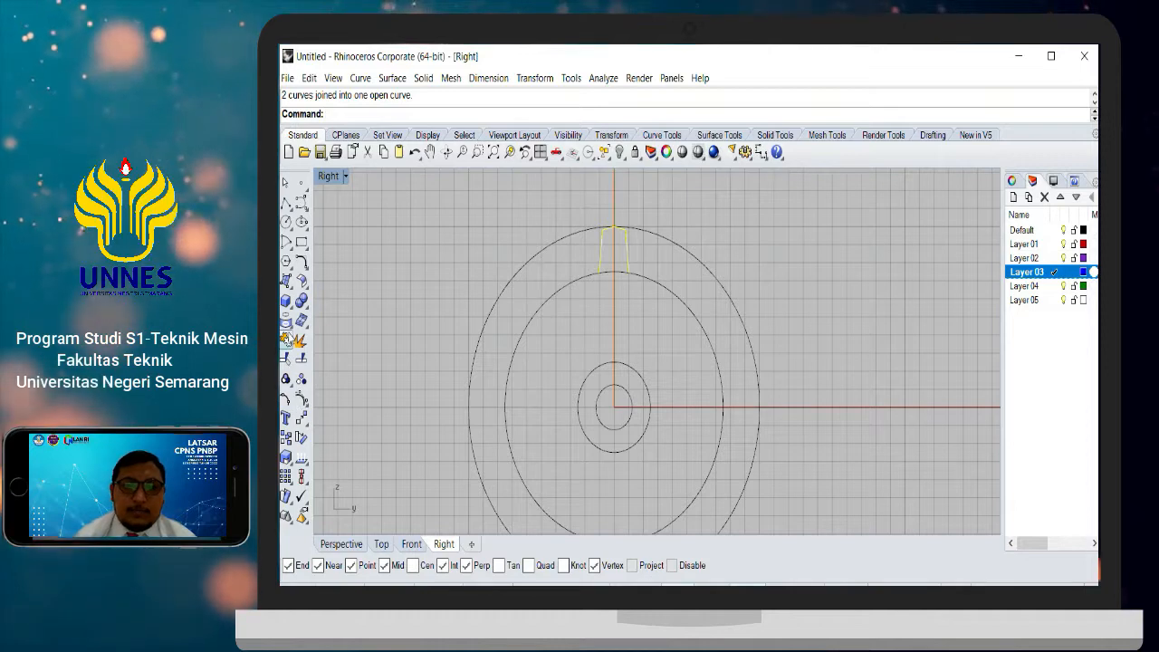
# Step: Start a polar array of the tooth profile about the circles' common centre with 20 items
pyautogui.click(300, 477)
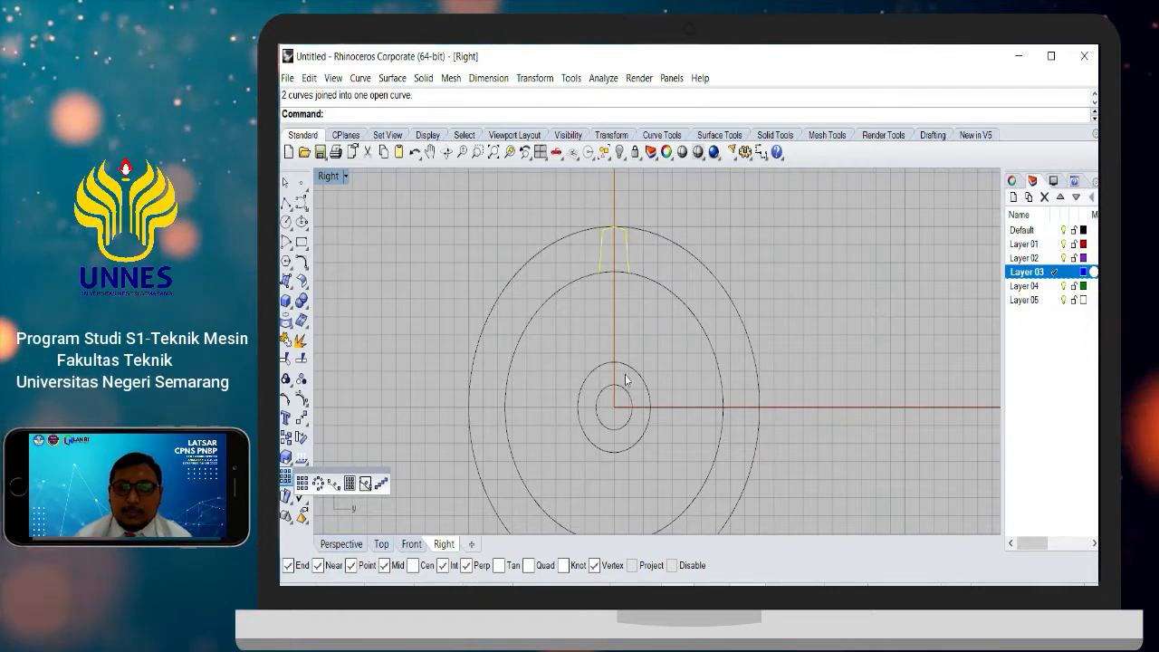
pyautogui.moveTo(625, 374); pyautogui.dragTo(684, 367, button='right')
pyautogui.moveTo(659, 286); pyautogui.dragTo(633, 264, button='right')
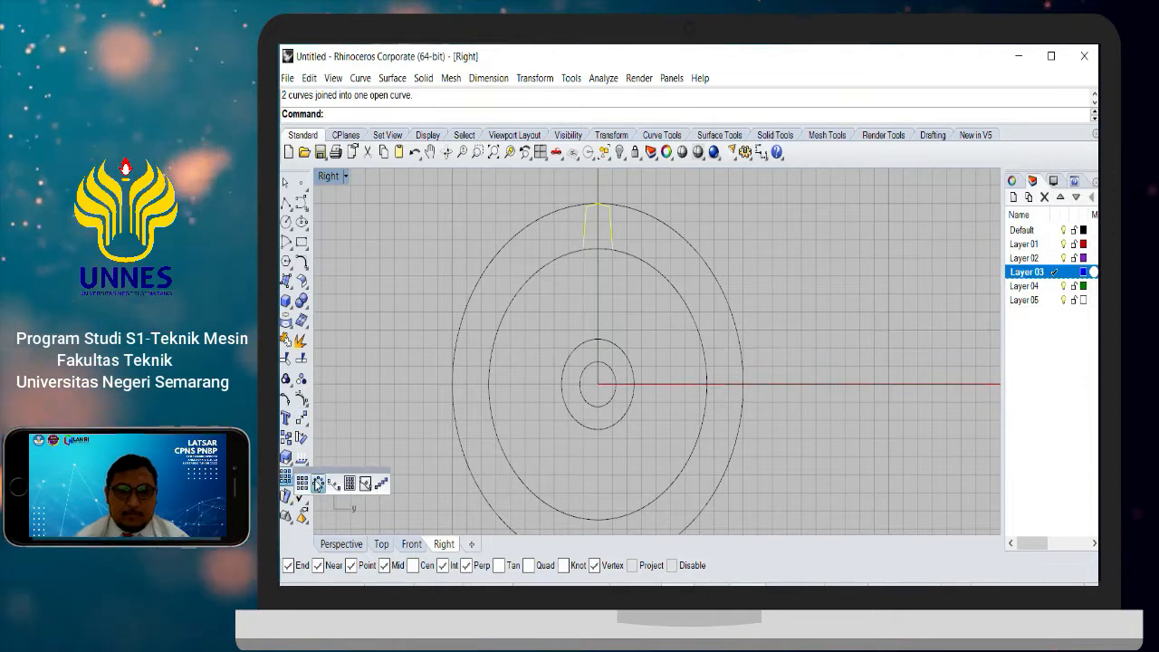
pyautogui.click(318, 483)
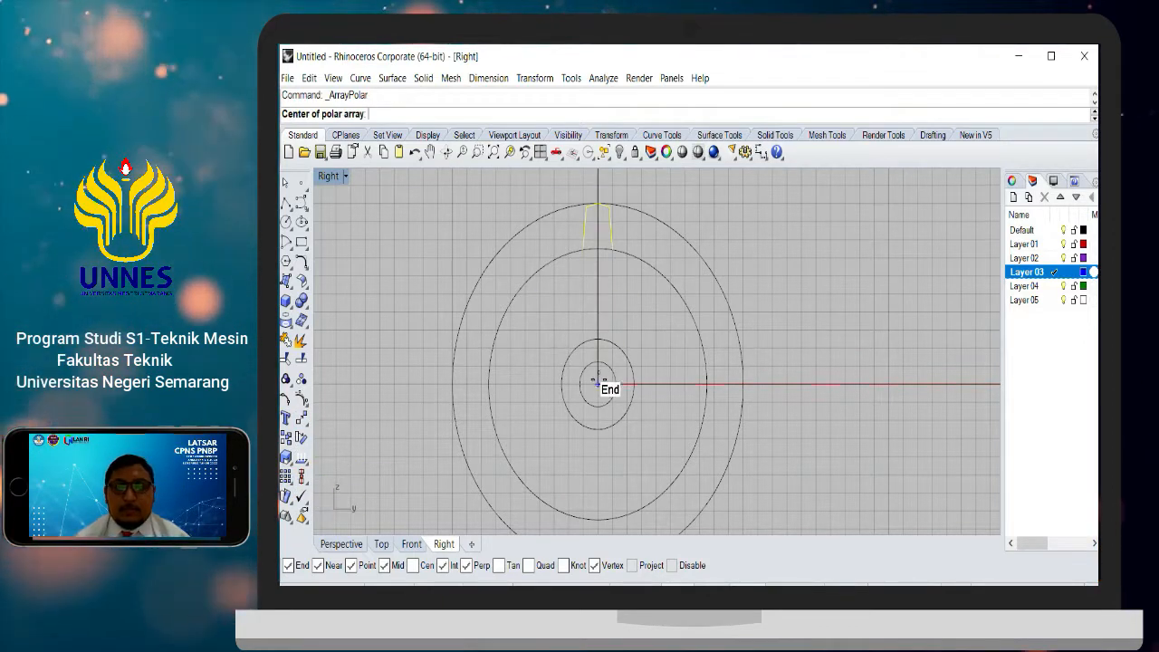
pyautogui.click(598, 384)
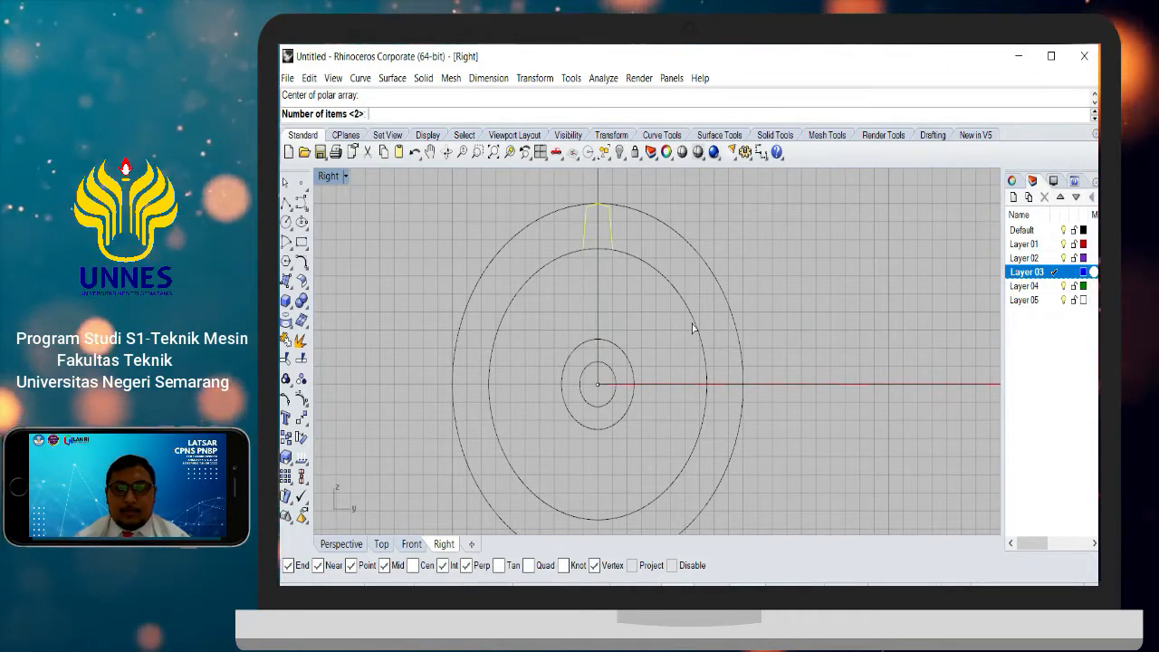
pyautogui.write('20')
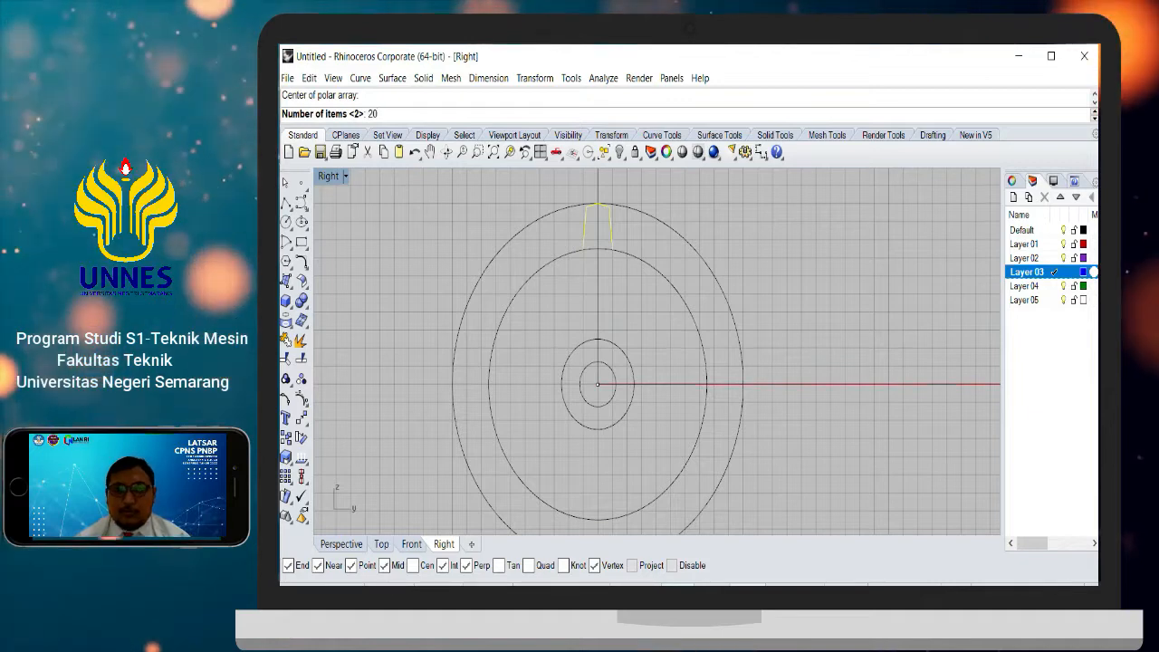
pyautogui.press('Return')
# Step: Define the array's nearly full-turn fill angle with two reference points on the vertical guide line, and accept the array
pyautogui.scroll(-3, 649, 321)
pyautogui.scroll(-2, 648, 322)
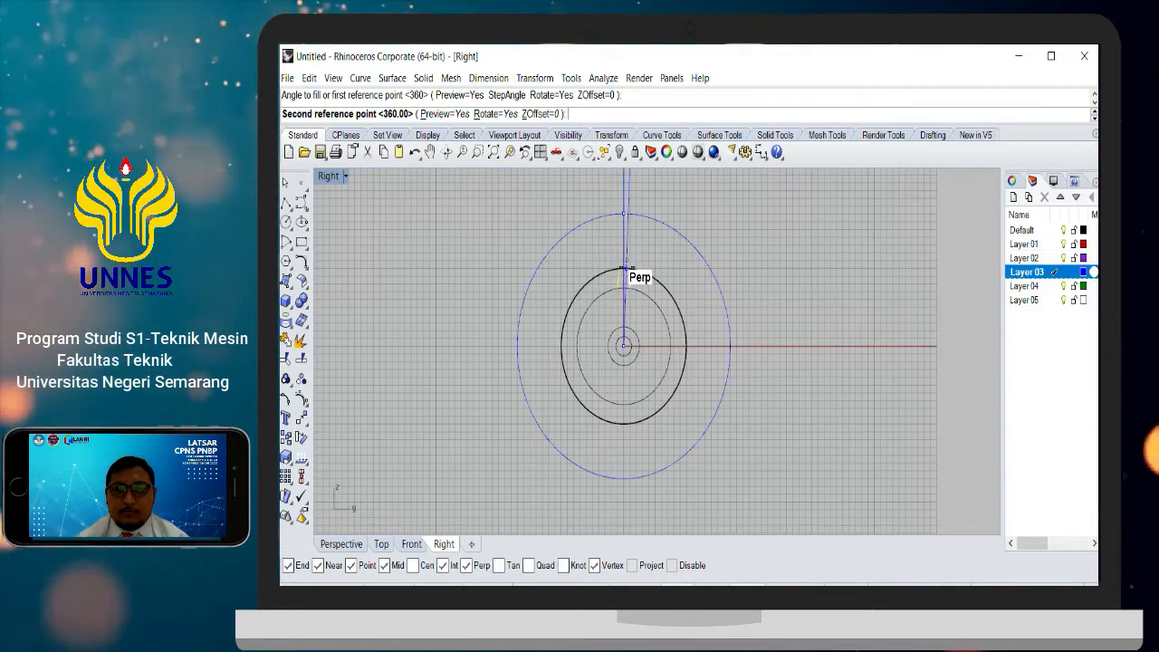
pyautogui.scroll(4, 621, 272)
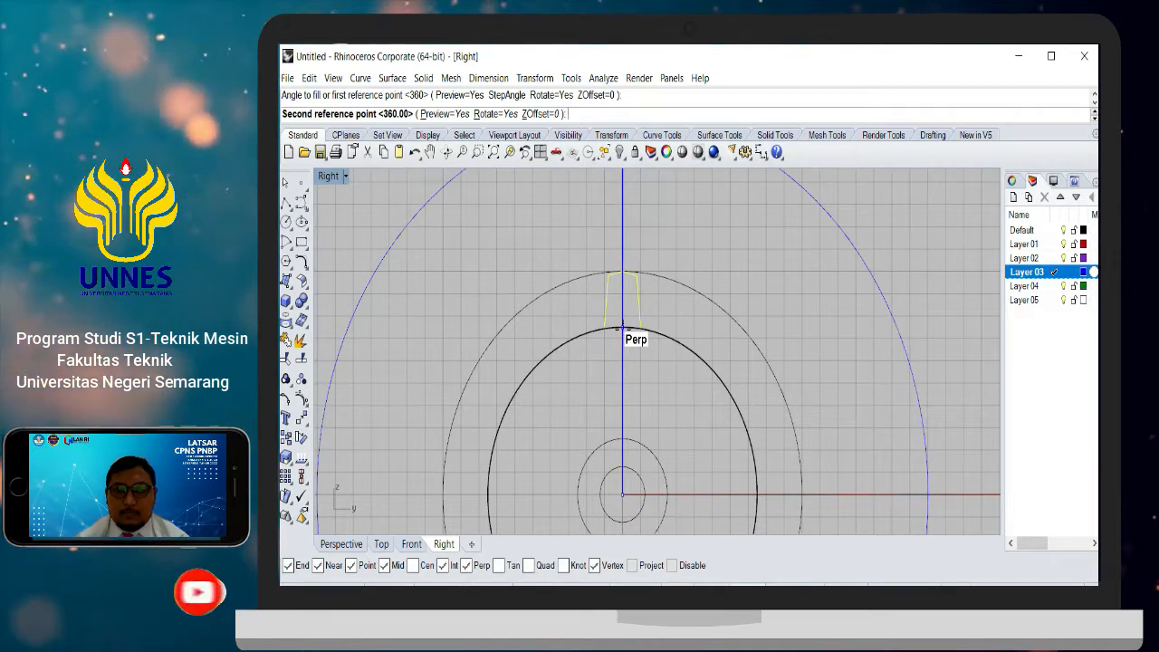
pyautogui.click(623, 329)
pyautogui.scroll(-6, 637, 334)
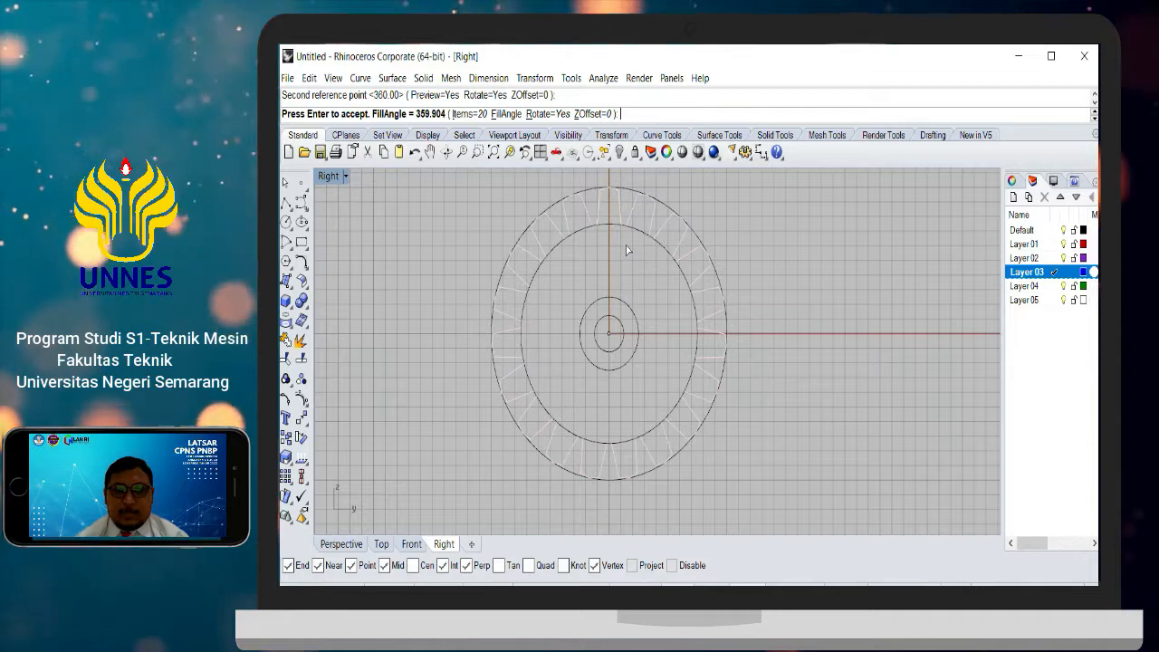
pyautogui.press('Return')
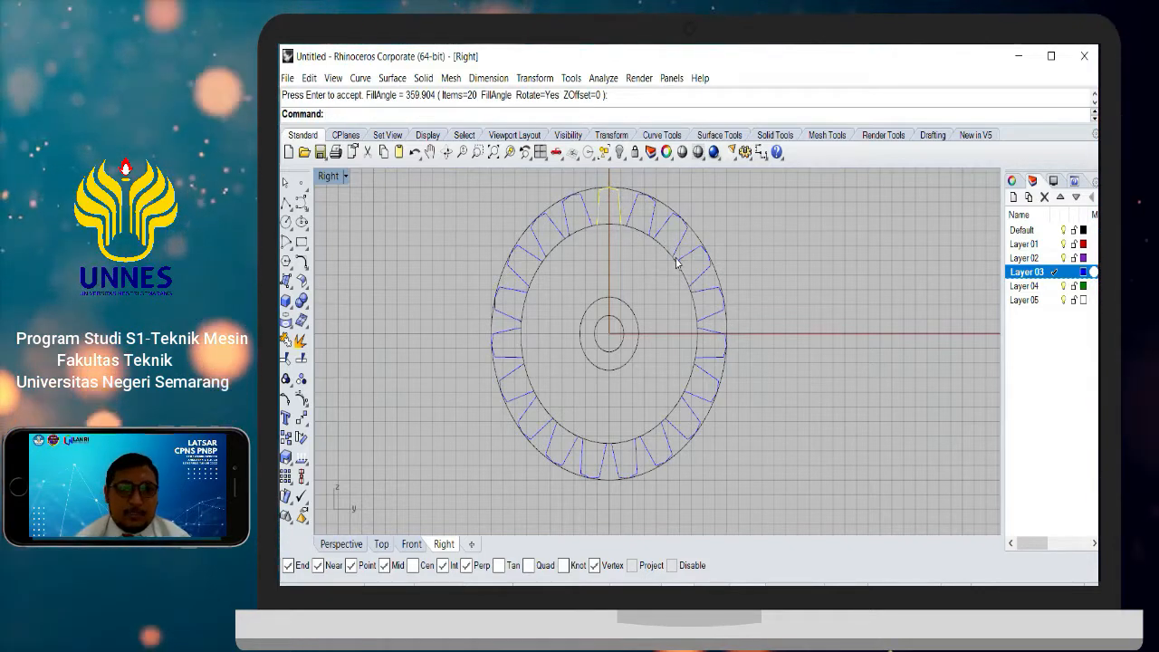
# Step: Select all gear curves as cutting objects and trim the second-largest circle inside the top tooth and the teeth at the upper right
pyautogui.scroll(4, 603, 222)
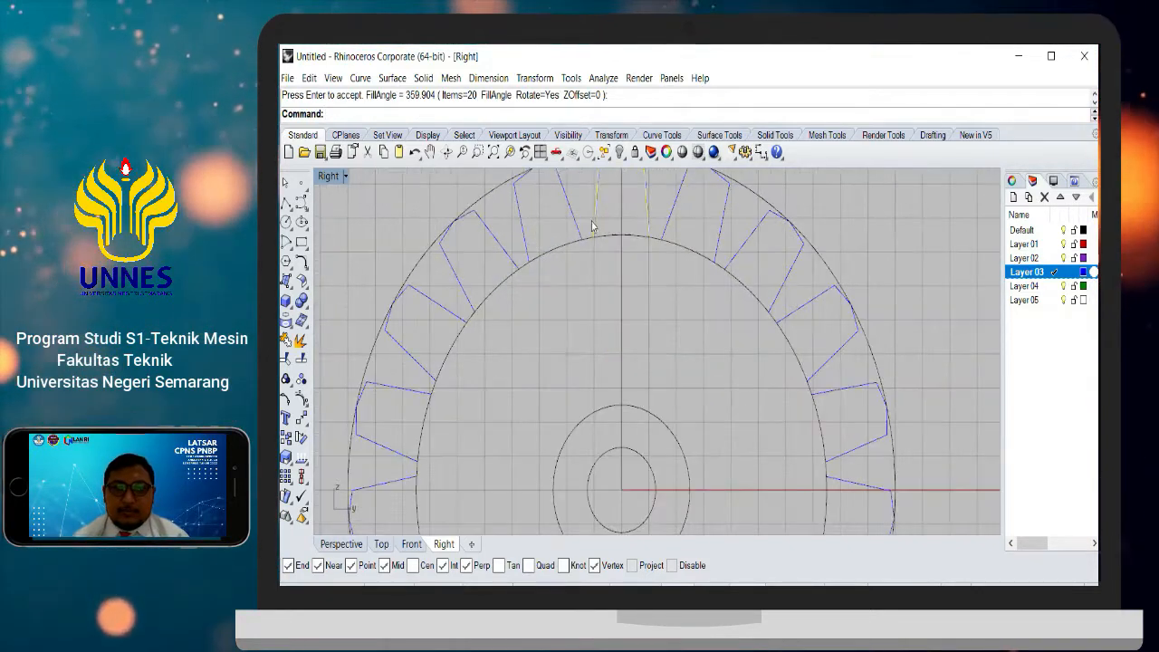
pyautogui.moveTo(625, 274)
pyautogui.mouseDown(button='right')
pyautogui.moveTo(665, 347)
pyautogui.moveTo(688, 301)
pyautogui.moveTo(620, 303)
pyautogui.mouseUp(button='right')
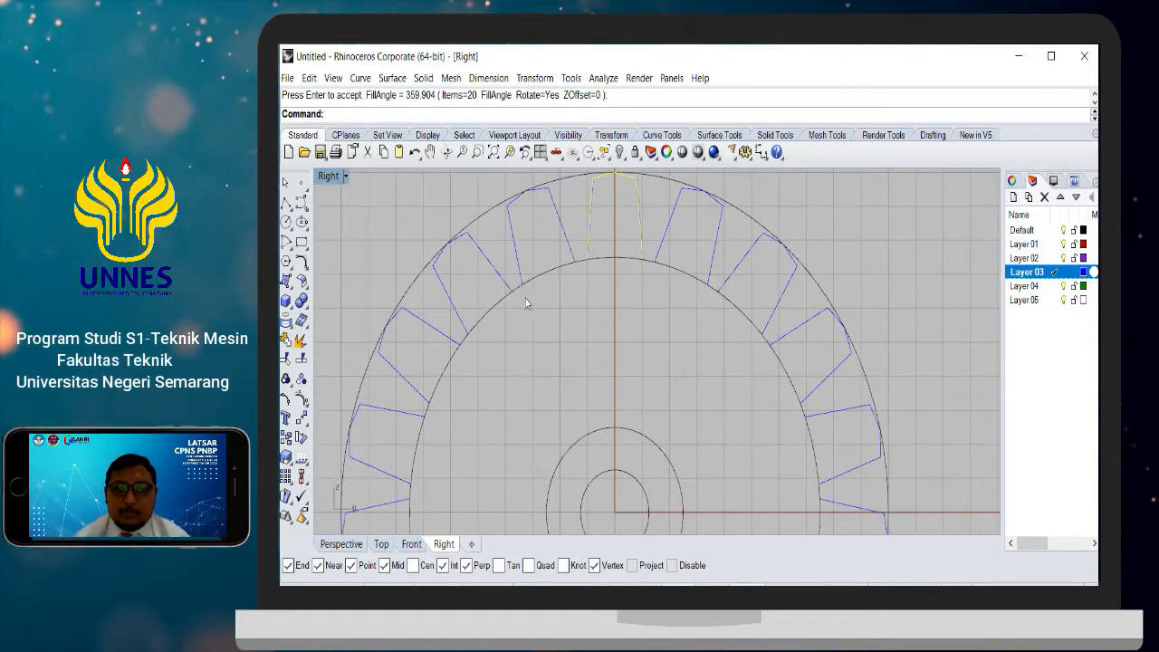
pyautogui.moveTo(540, 295); pyautogui.dragTo(612, 268, button='right')
pyautogui.scroll(5, 587, 263)
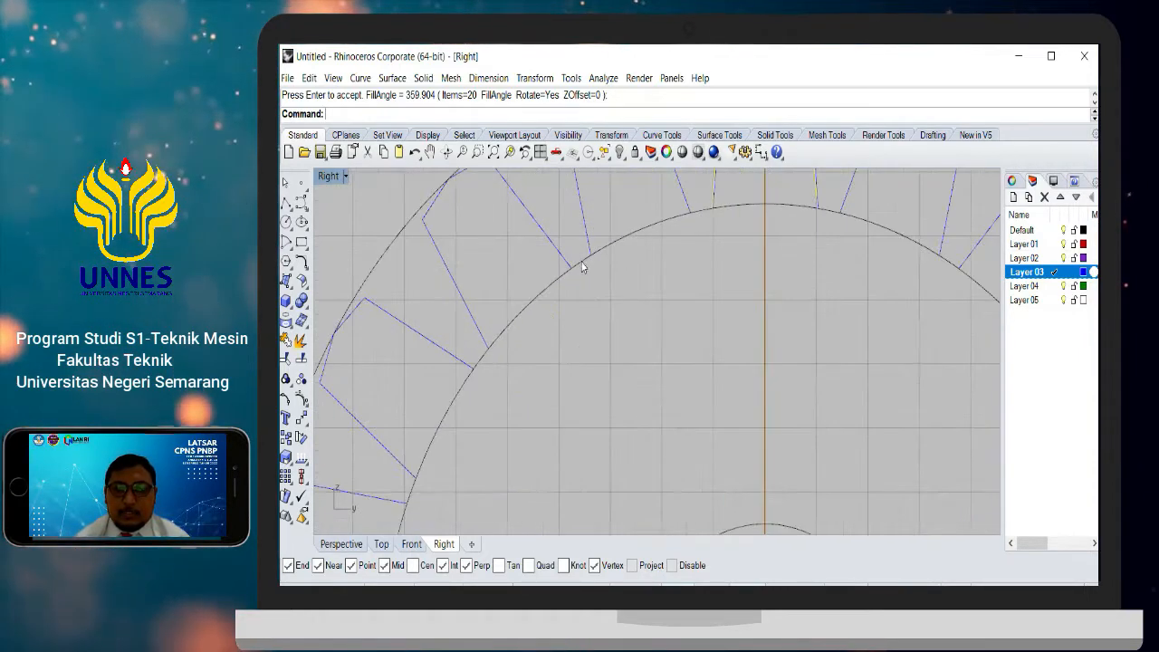
pyautogui.scroll(-5, 637, 311)
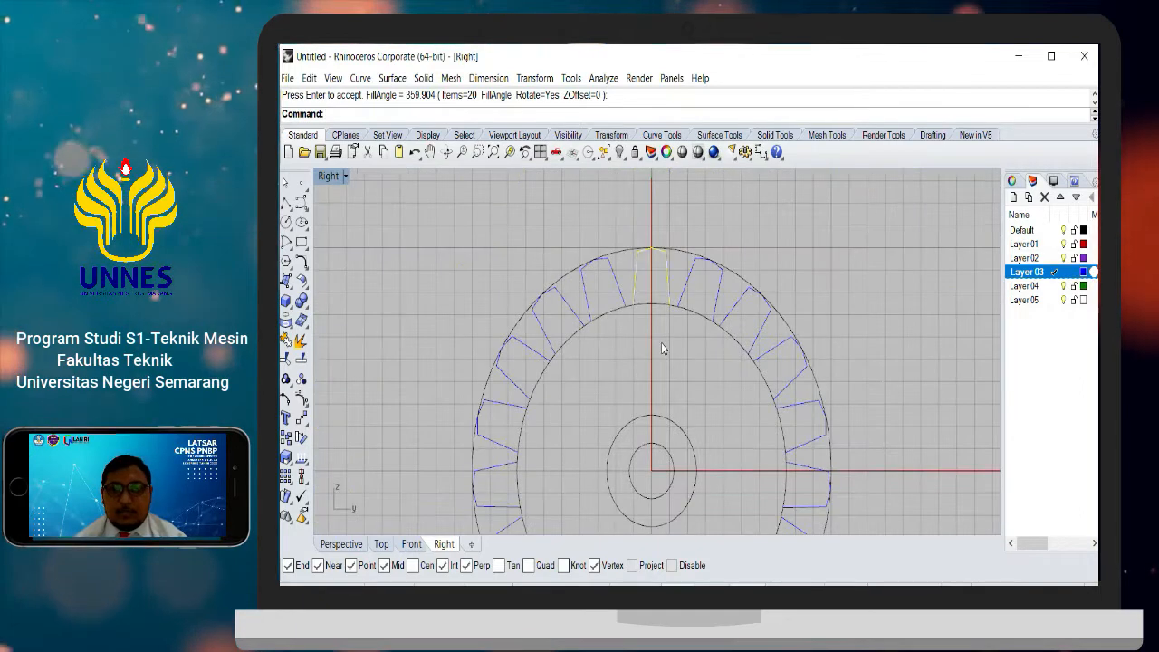
pyautogui.scroll(-6, 689, 351)
pyautogui.moveTo(688, 359); pyautogui.dragTo(687, 284, button='right')
pyautogui.moveTo(527, 197); pyautogui.dragTo(801, 483)
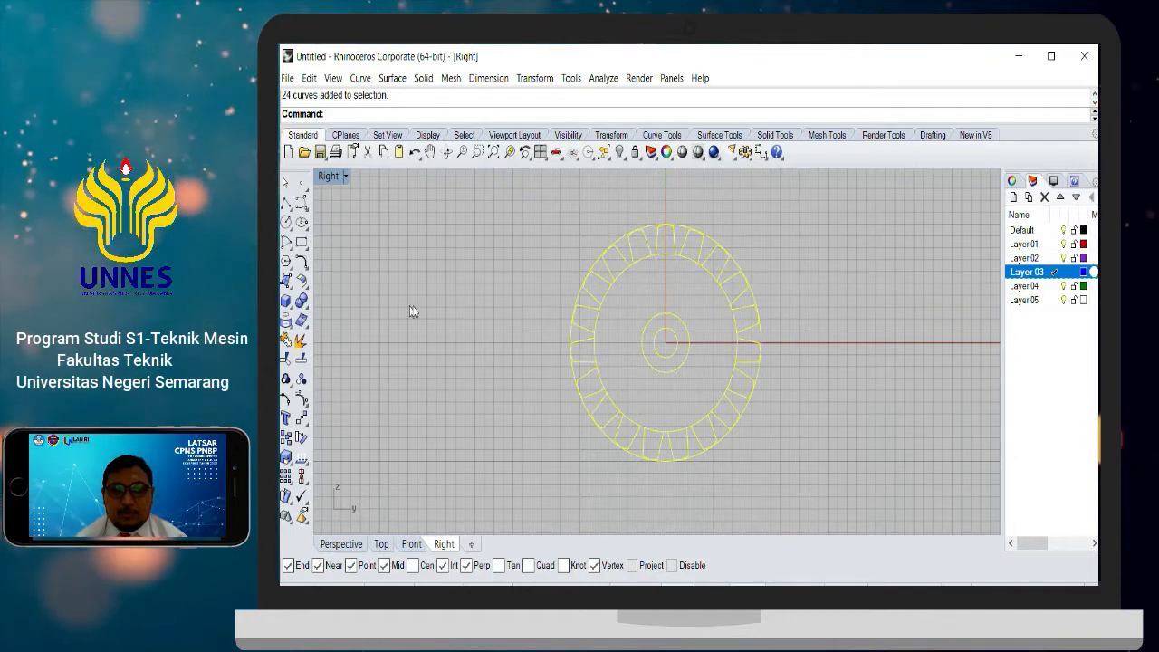
pyautogui.write('rim')
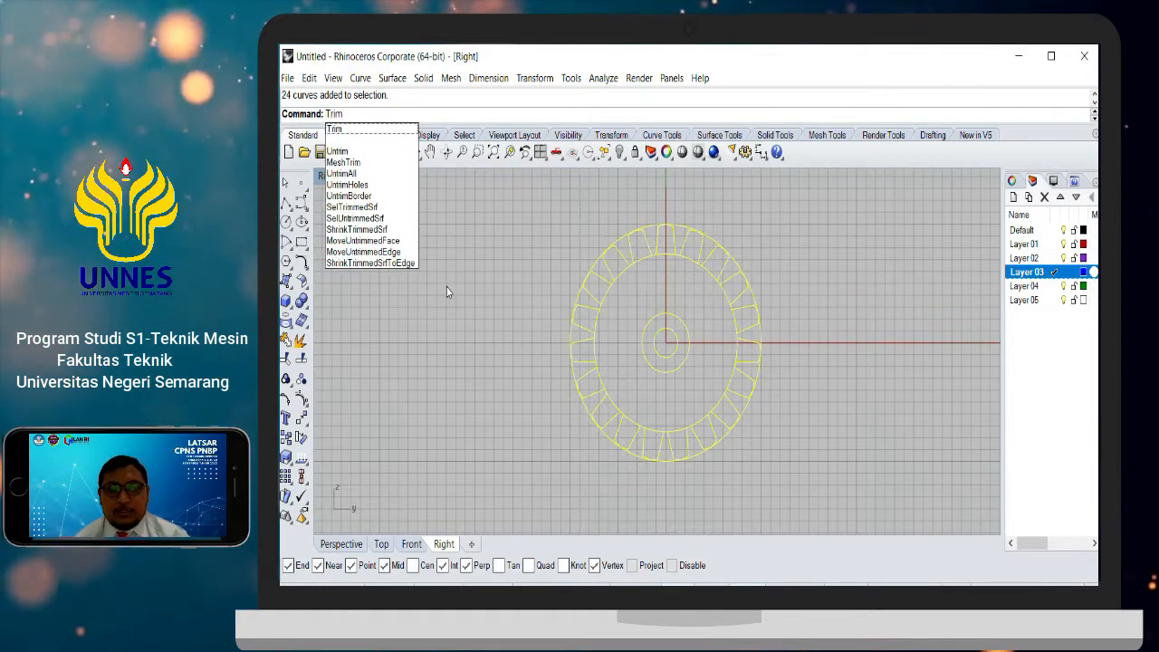
pyautogui.press('Return')
pyautogui.scroll(5, 659, 243)
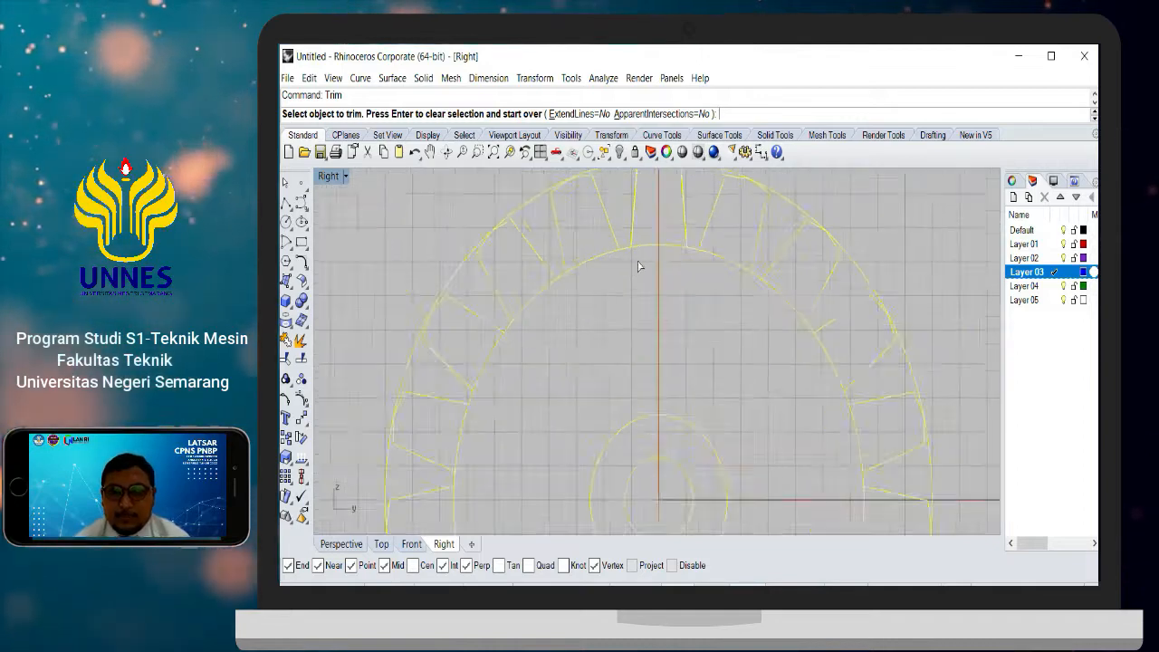
pyautogui.click(658, 241)
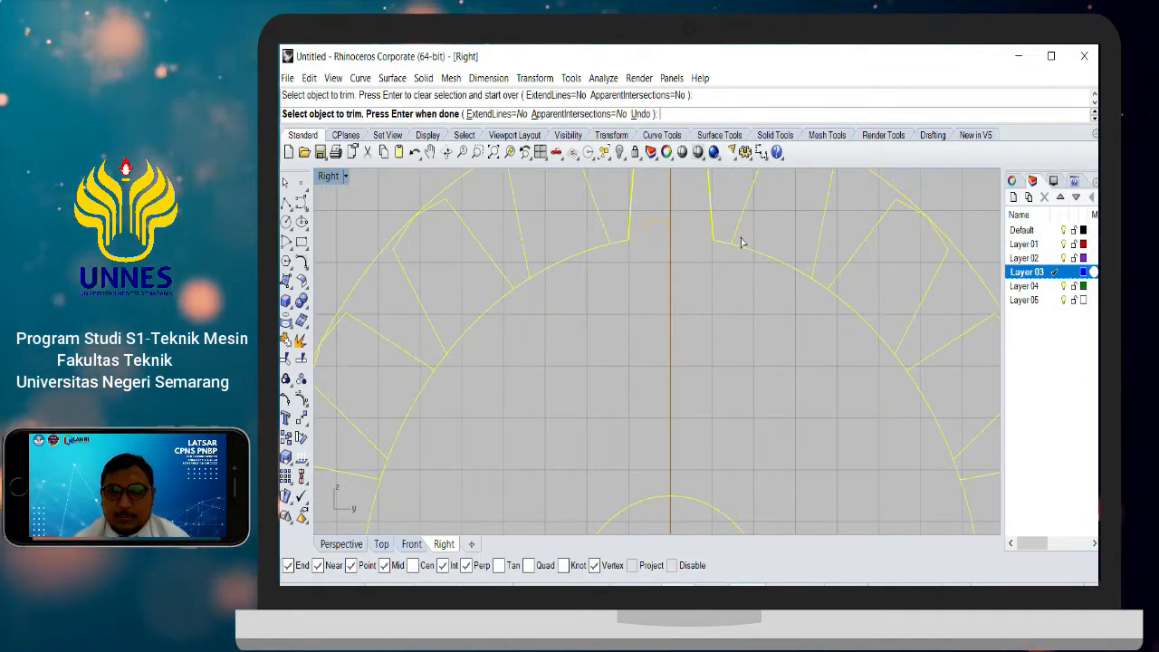
pyautogui.click(843, 302)
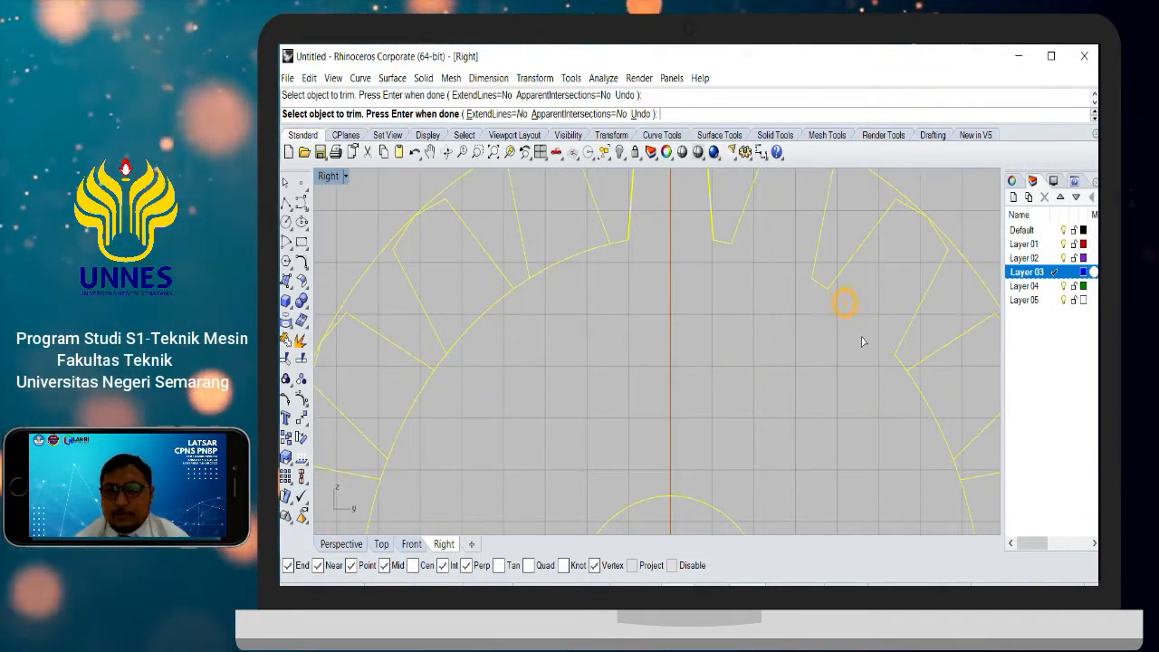
# Step: Trim the second-largest circle's arcs across the bases of the teeth along the gear's right and lower-right side
pyautogui.moveTo(859, 335); pyautogui.dragTo(699, 249, button='right')
pyautogui.moveTo(770, 391); pyautogui.dragTo(733, 293, button='right')
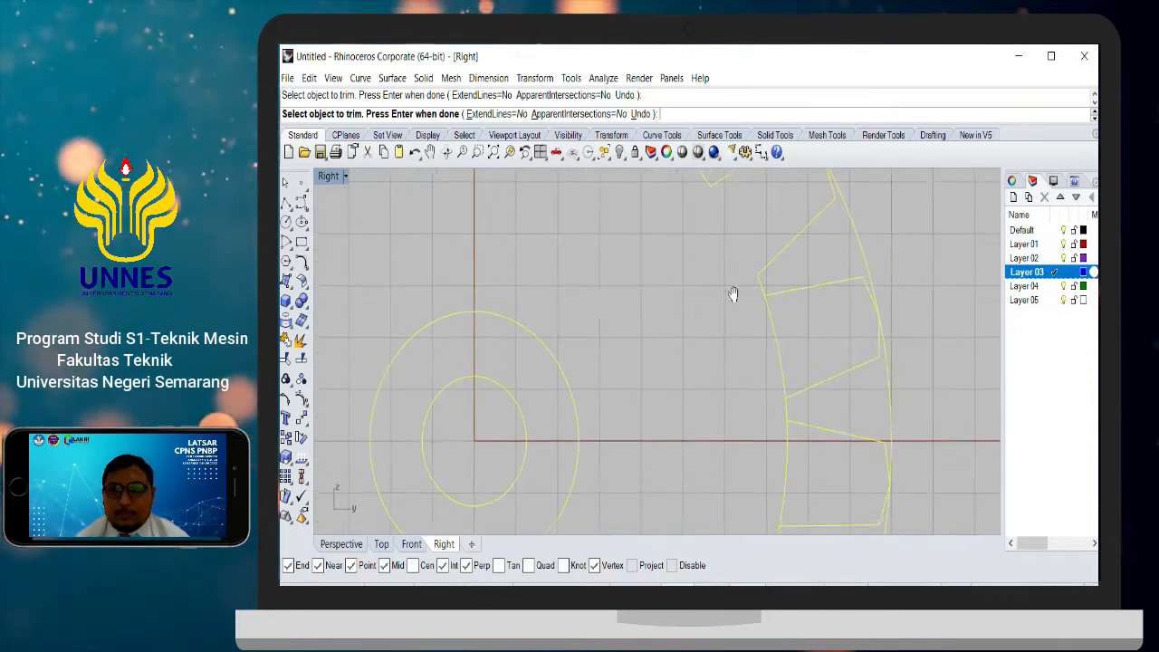
pyautogui.moveTo(741, 405); pyautogui.dragTo(735, 266, button='right')
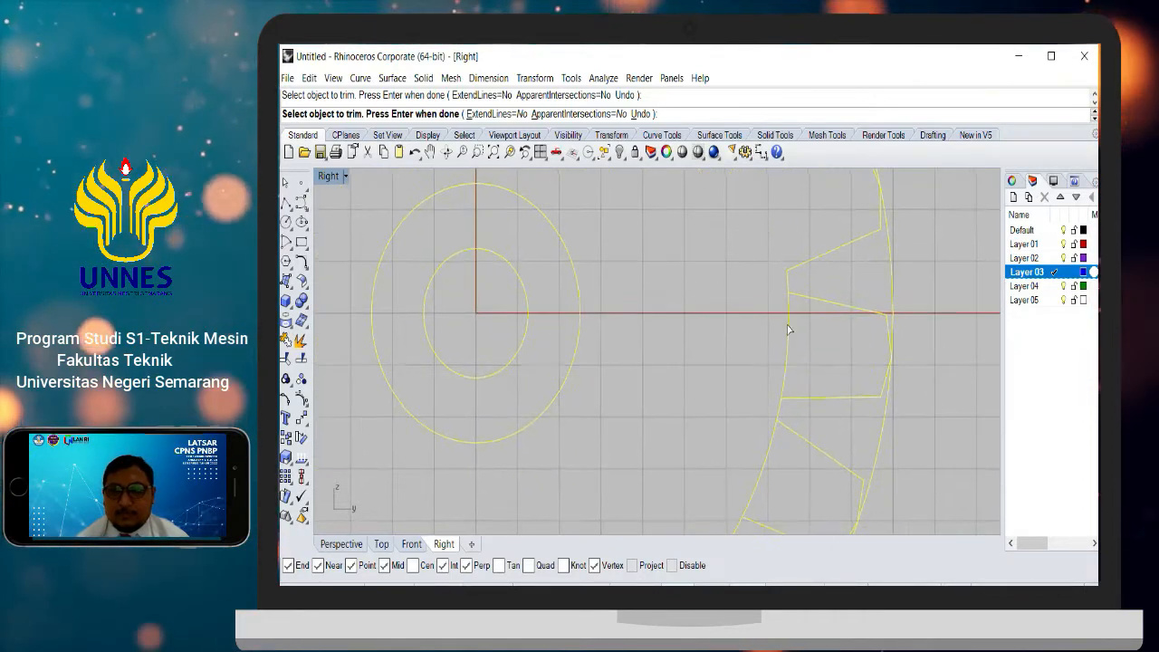
pyautogui.click(771, 454)
pyautogui.moveTo(691, 433); pyautogui.dragTo(775, 239, button='right')
pyautogui.click(799, 378)
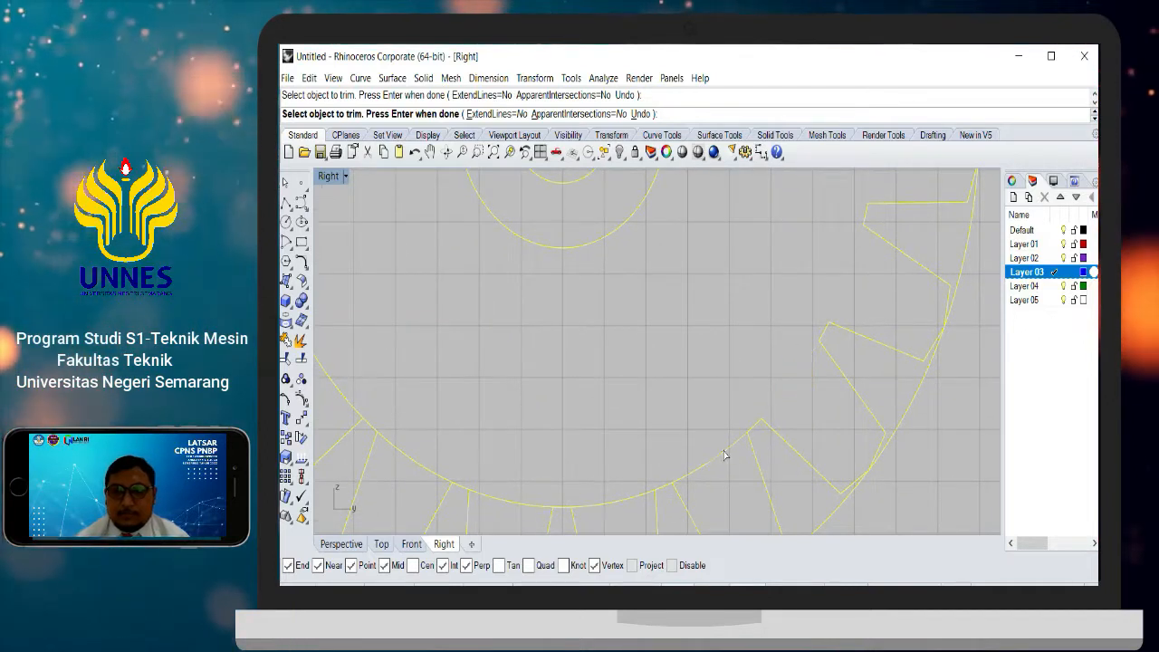
# Step: Trim the second-largest circle's arcs across the bases of the teeth along the gear's bottom and lower-left side
pyautogui.click(720, 458)
pyautogui.click(607, 505)
pyautogui.click(523, 505)
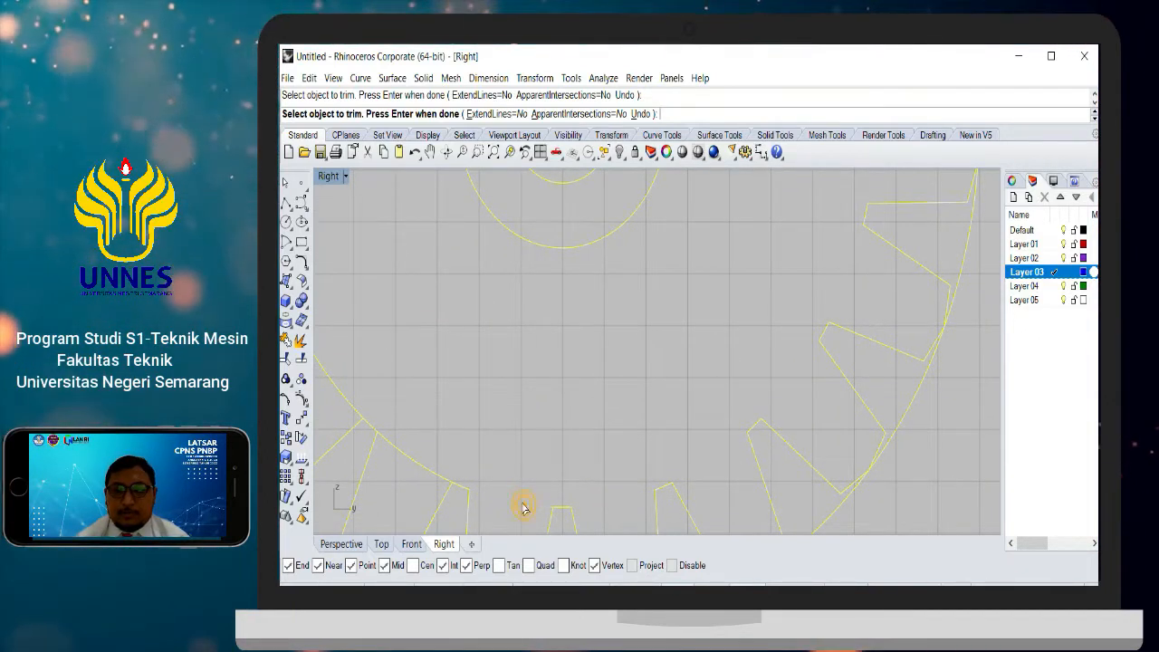
pyautogui.moveTo(387, 401)
pyautogui.mouseDown(button='right')
pyautogui.moveTo(655, 432)
pyautogui.moveTo(615, 442)
pyautogui.mouseUp(button='right')
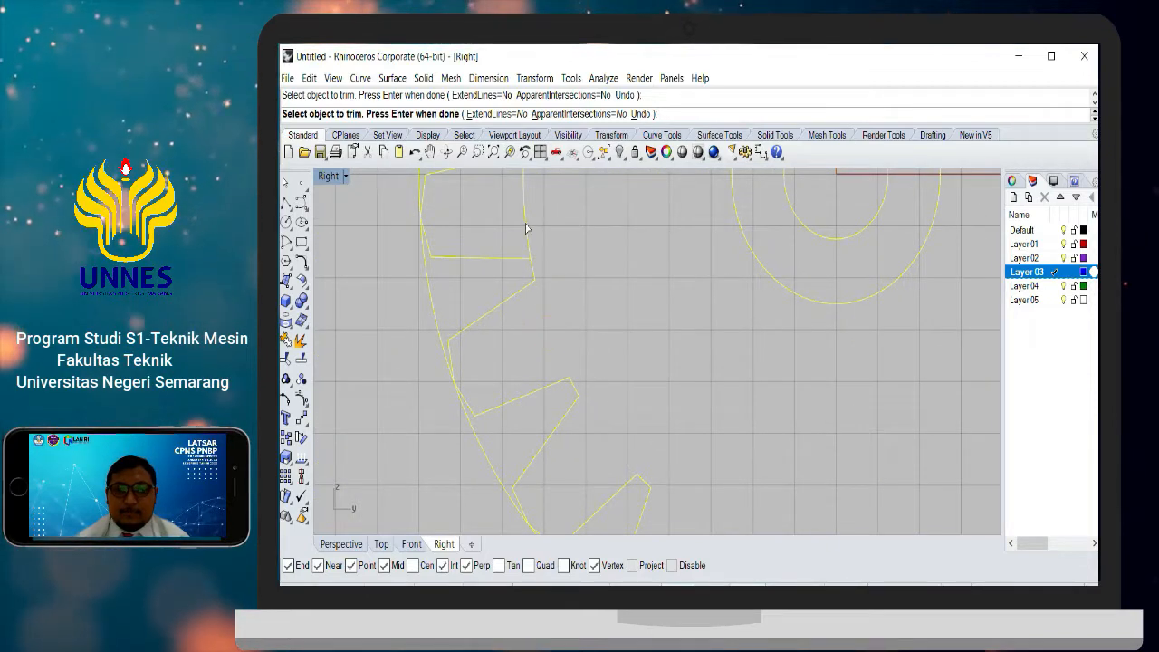
# Step: Trim the second-largest circle's remaining arcs across the tooth bases along the gear's left and upper-left side
pyautogui.moveTo(556, 211); pyautogui.dragTo(553, 426, button='right')
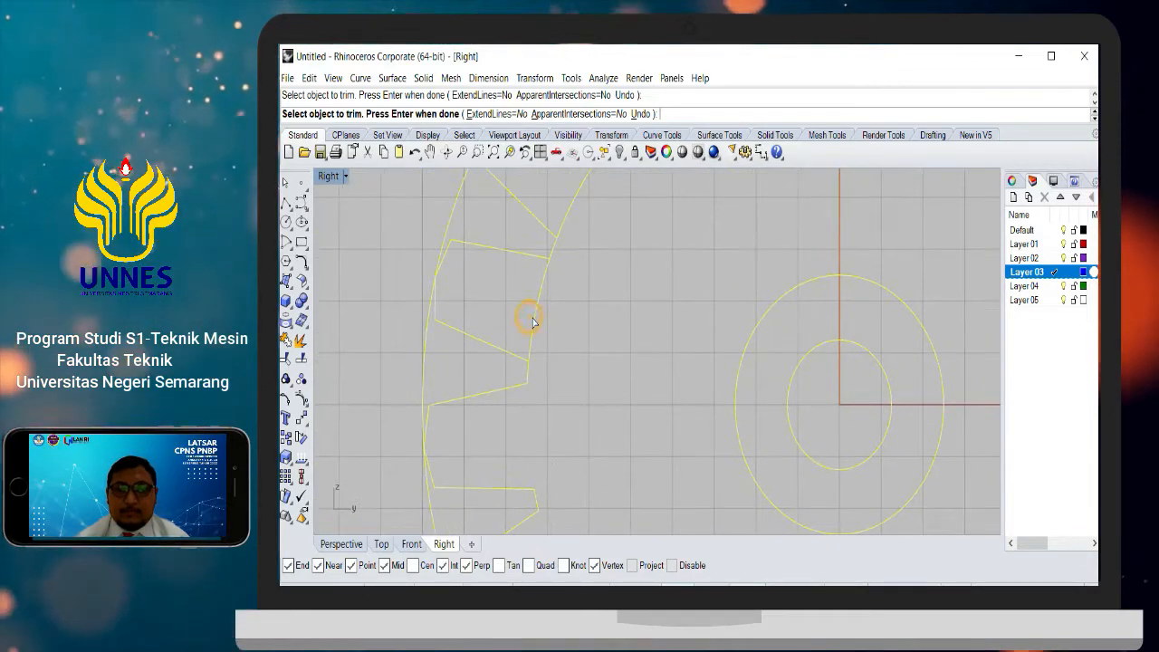
pyautogui.moveTo(585, 278); pyautogui.dragTo(516, 351, button='right')
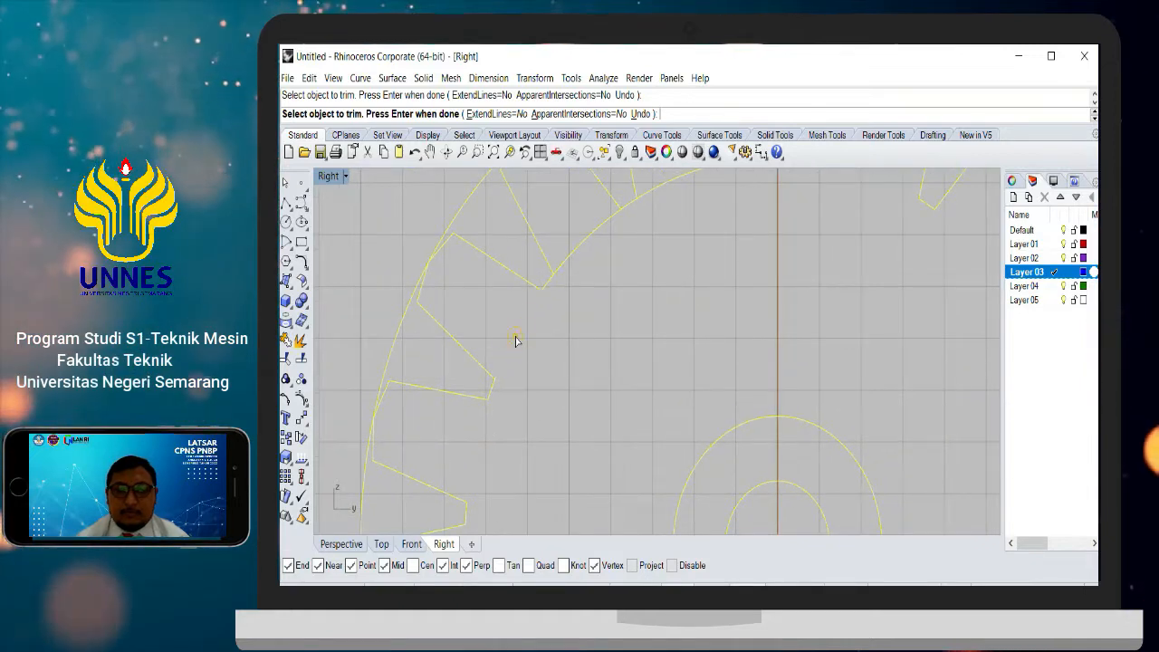
pyautogui.scroll(-3, 579, 360)
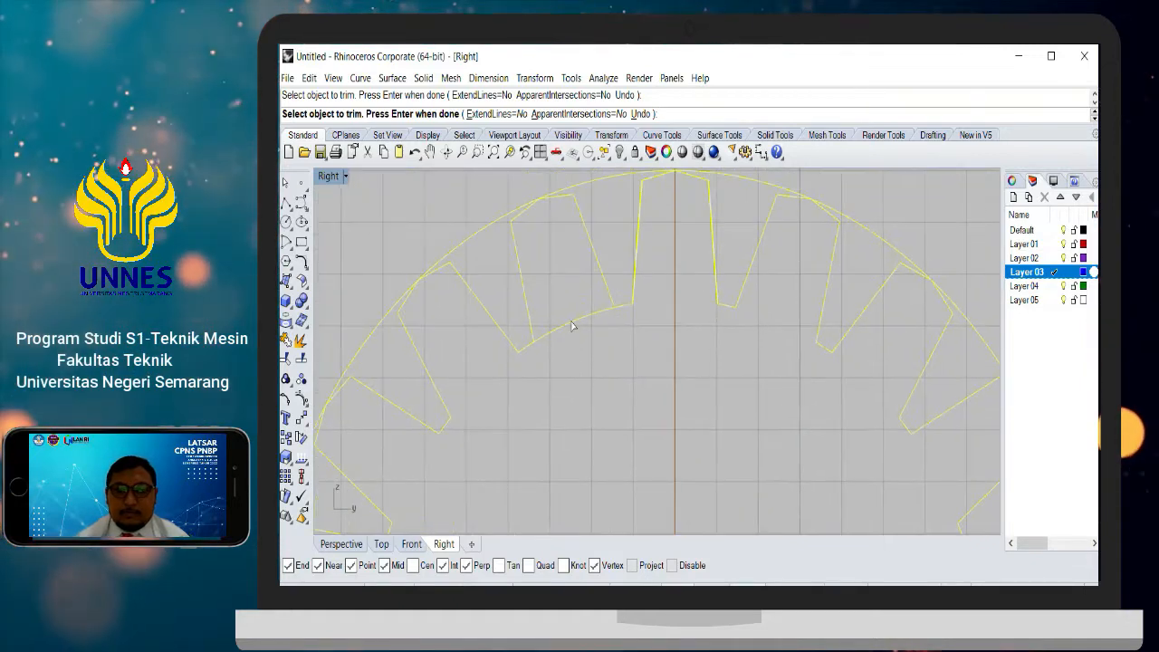
pyautogui.scroll(-3, 793, 308)
pyautogui.moveTo(799, 374); pyautogui.dragTo(679, 267, button='right')
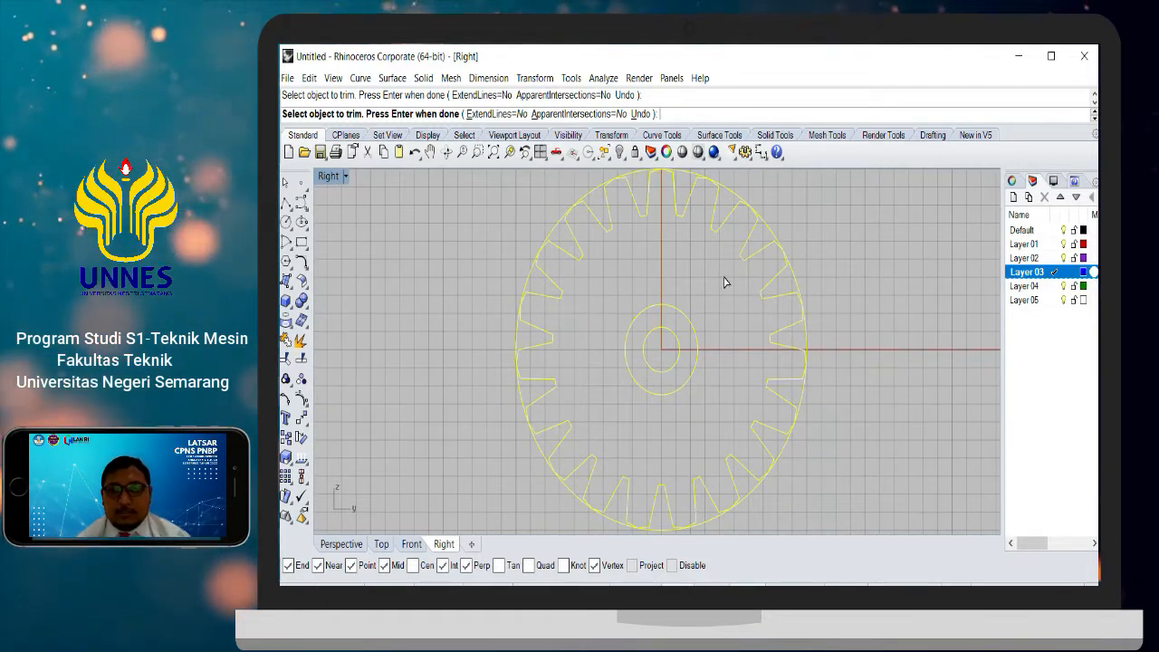
pyautogui.moveTo(662, 277); pyautogui.dragTo(638, 297, button='right')
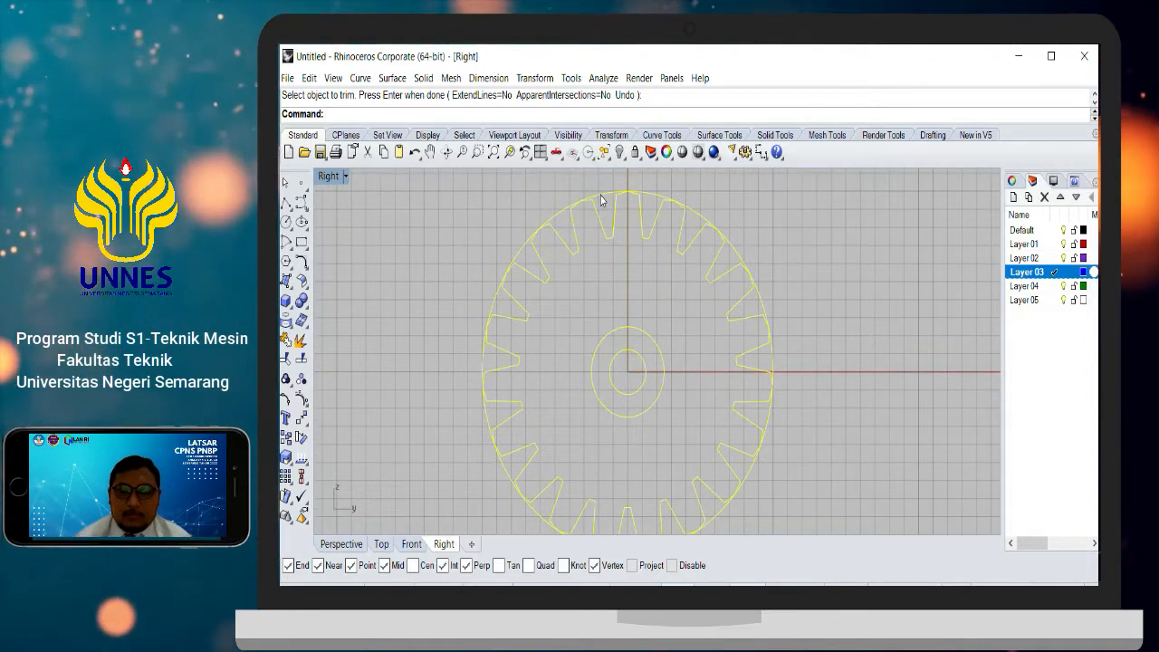
pyautogui.press('Return')
# Step: Delete the outermost circle around the teeth, join the remaining gear curves, and select the toothed outline
pyautogui.click(602, 195)
pyautogui.press('Delete')
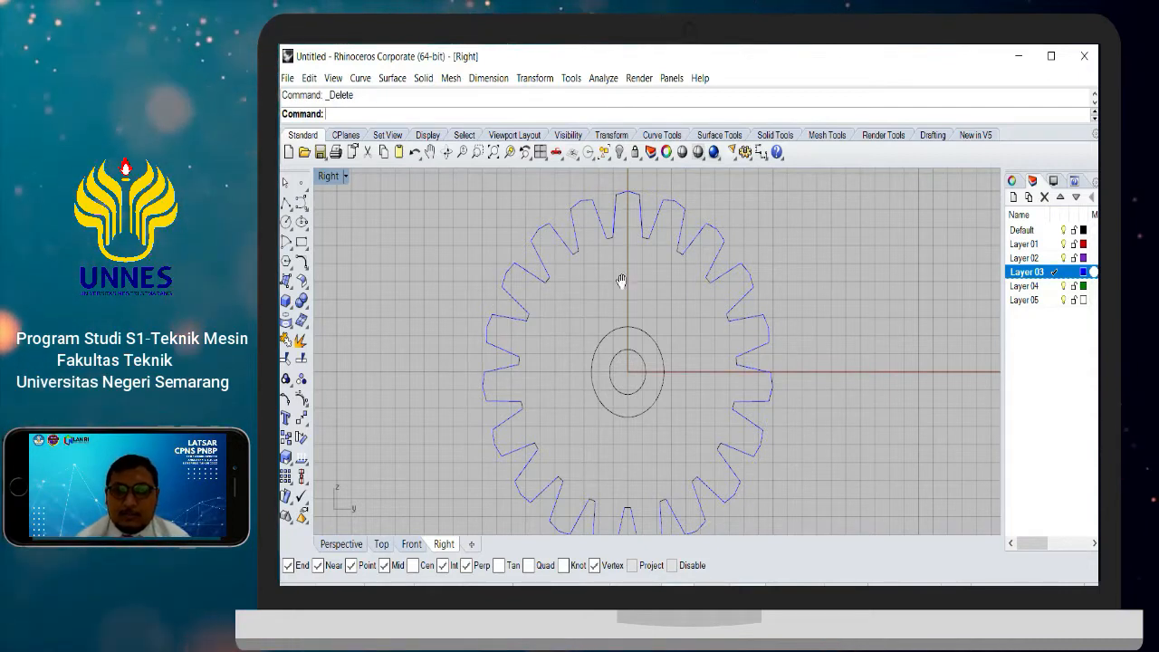
pyautogui.scroll(-5, 621, 280)
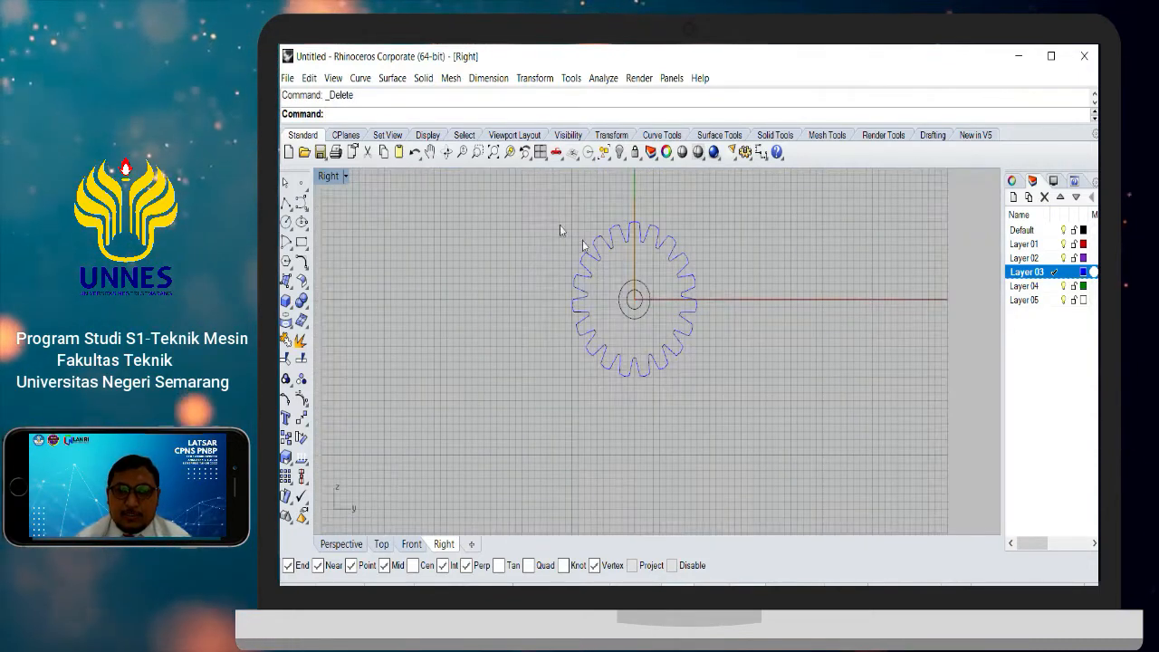
pyautogui.moveTo(738, 399); pyautogui.dragTo(739, 401)
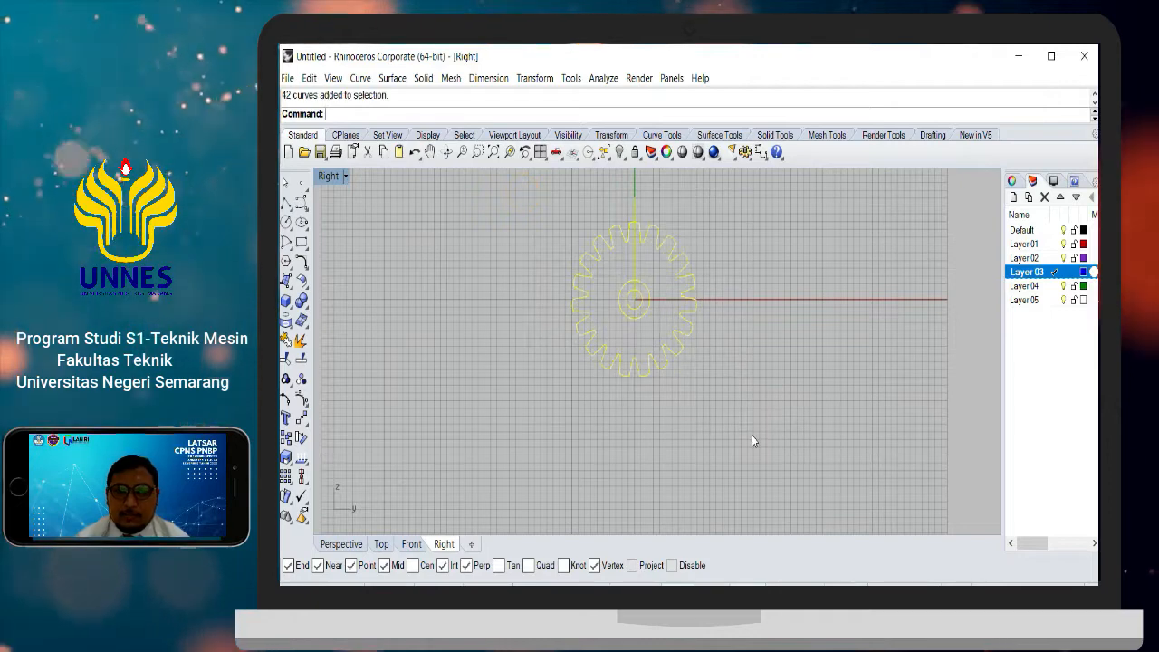
pyautogui.write('Join')
pyautogui.press('Return')
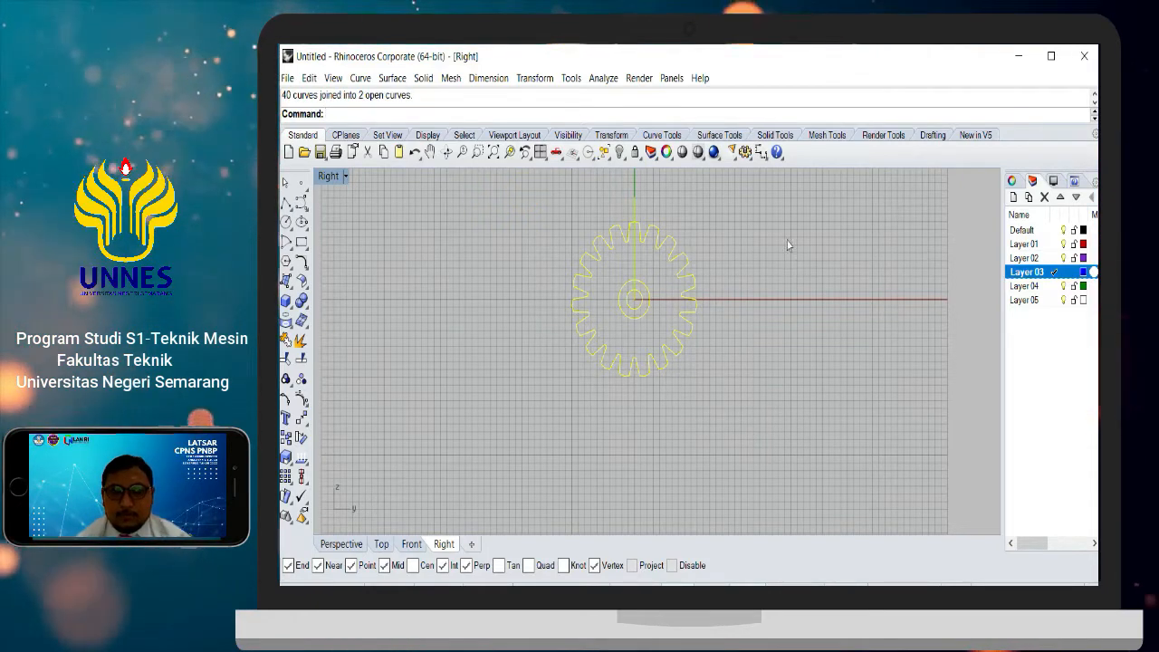
pyautogui.scroll(4, 639, 254)
pyautogui.click(649, 238)
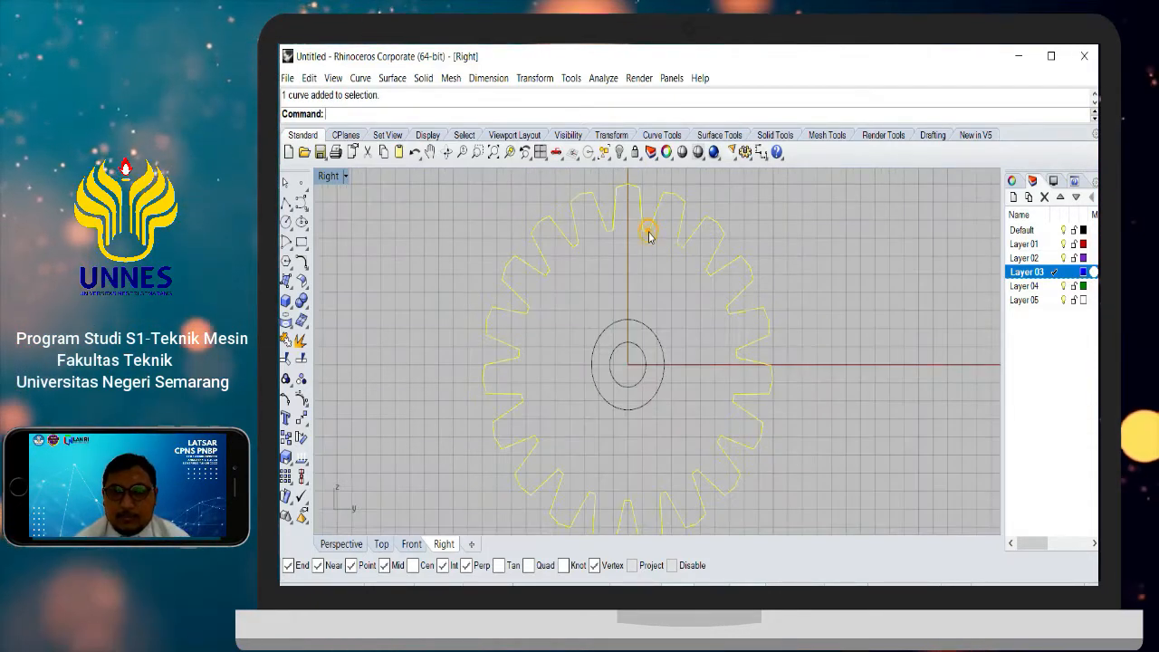
# Step: Draw a larger circle concentric with the two hub circles, sized by diameter to fit inside the tooth roots
pyautogui.moveTo(672, 304); pyautogui.dragTo(667, 281, button='right')
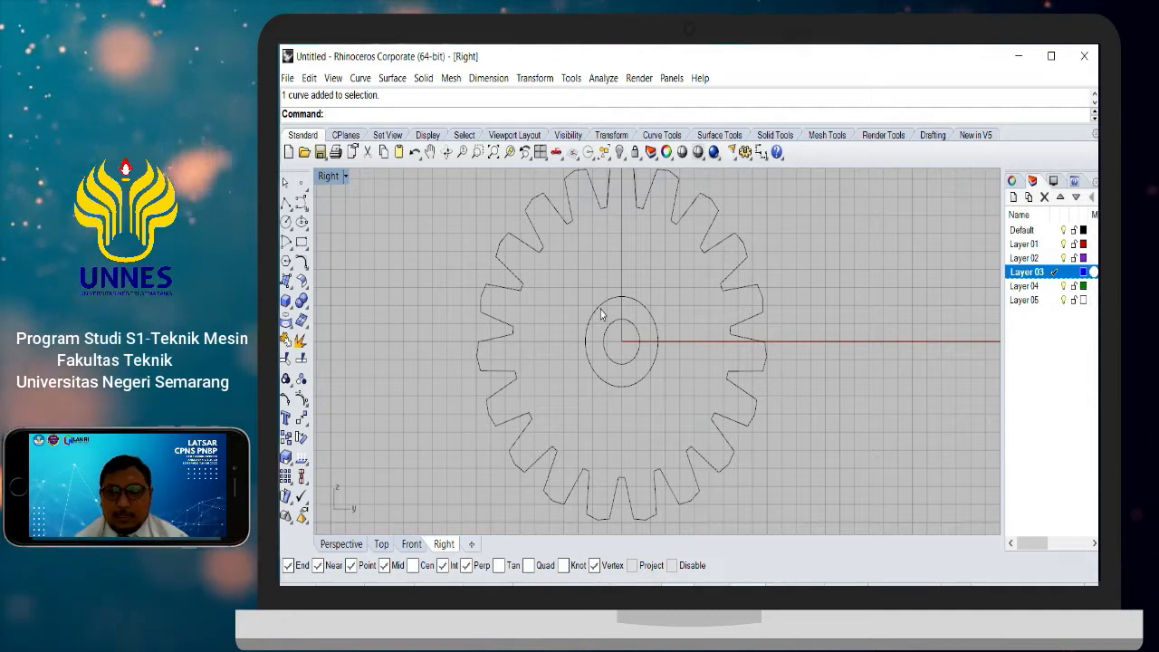
pyautogui.press('Return')
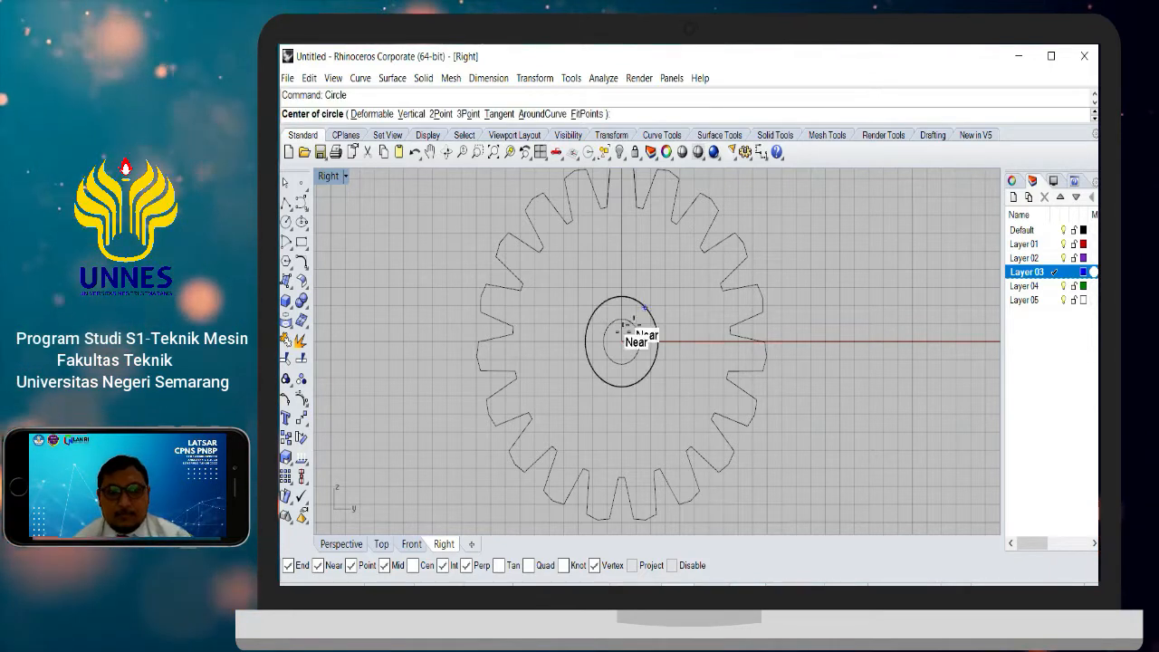
pyautogui.click(621, 341)
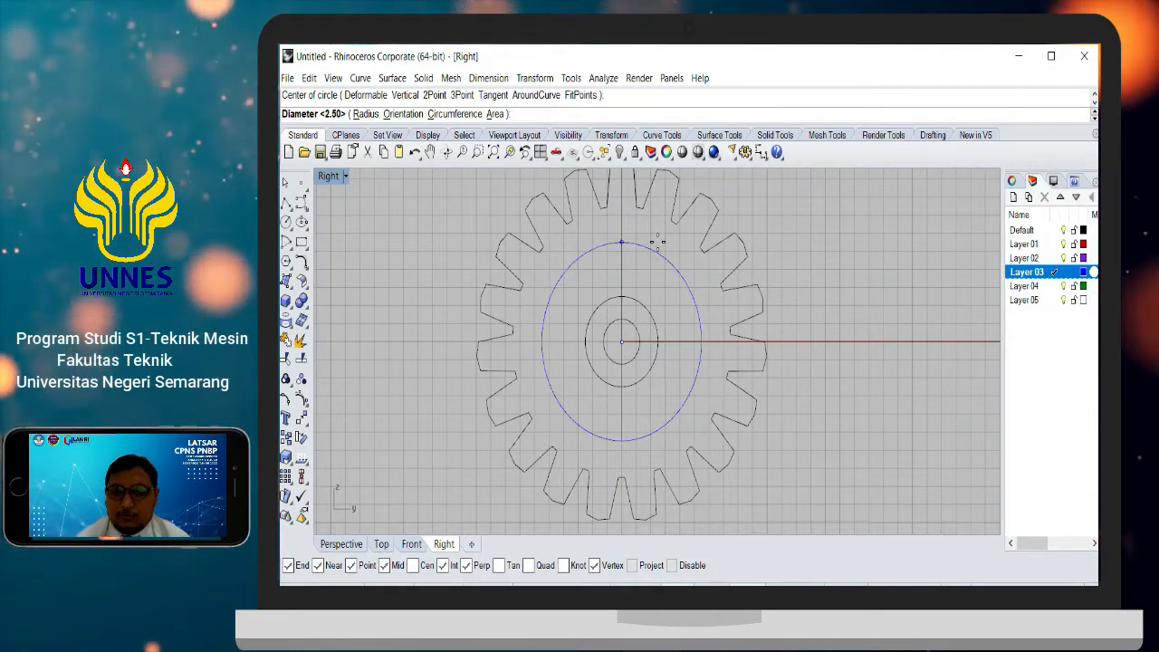
pyautogui.write('1')
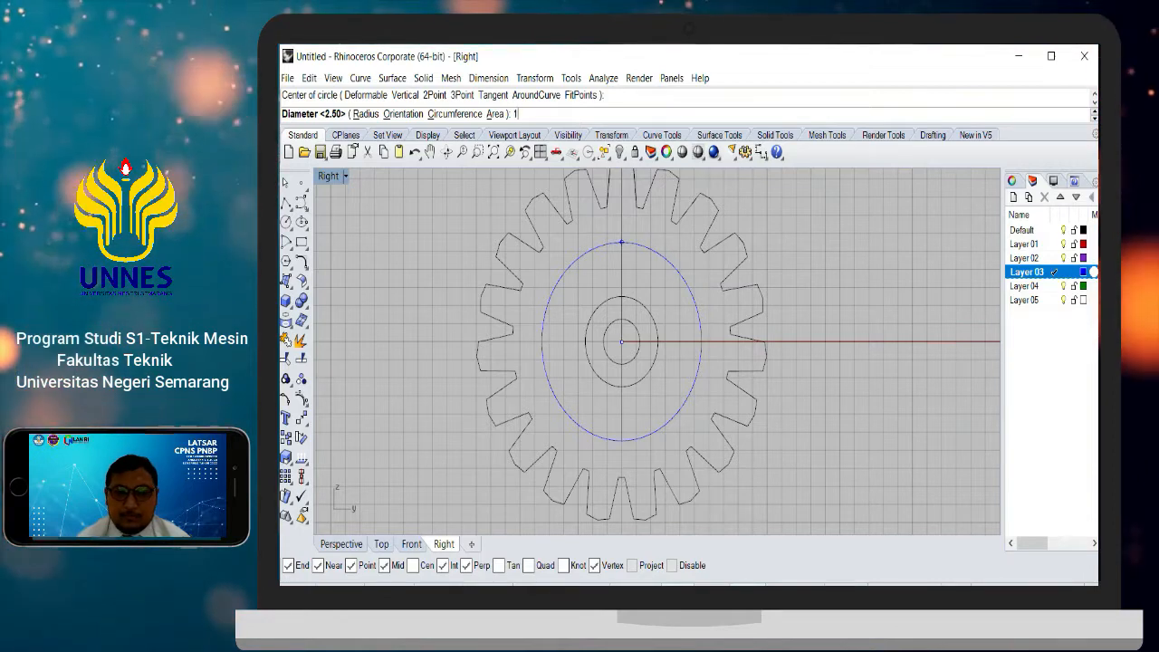
pyautogui.write('0')
pyautogui.press('Return')
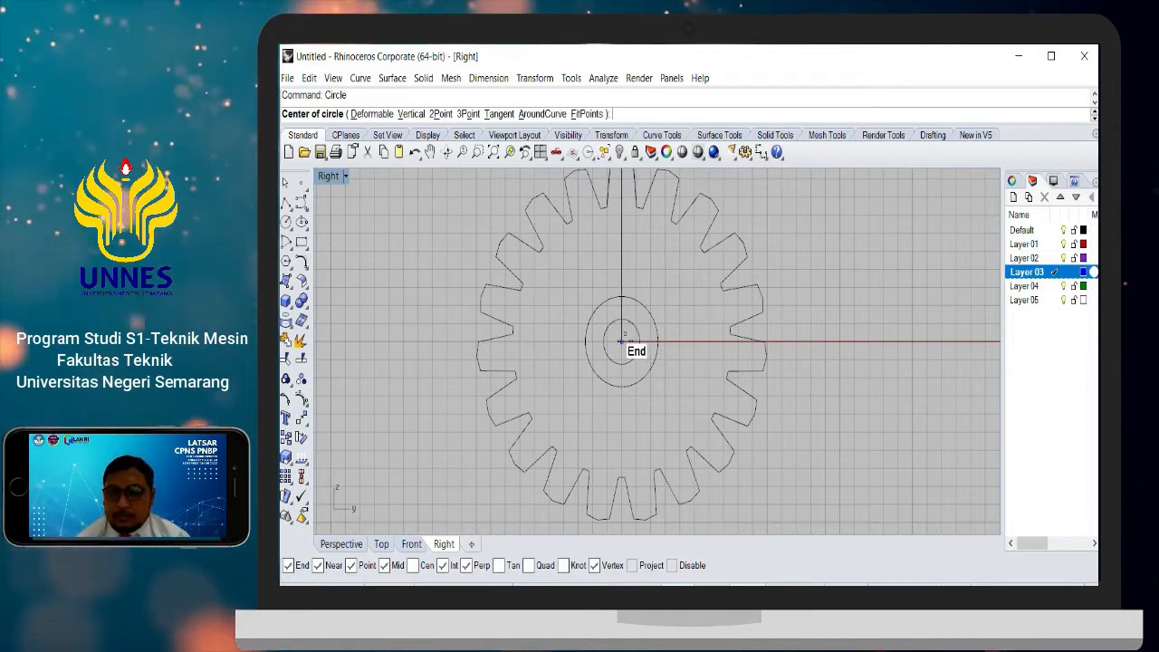
pyautogui.write('0')
pyautogui.press('Return')
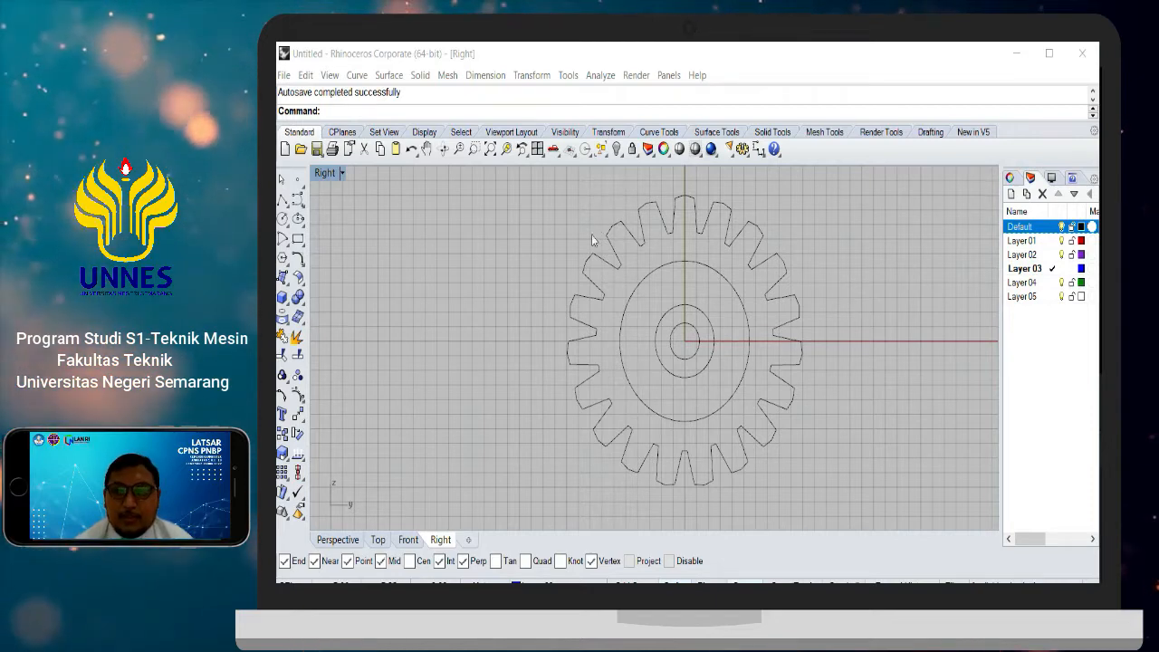
# Step: Extrude the joined gear outline straight into a solid 10 units thick, viewing it in the four-viewport layout
pyautogui.click(637, 245)
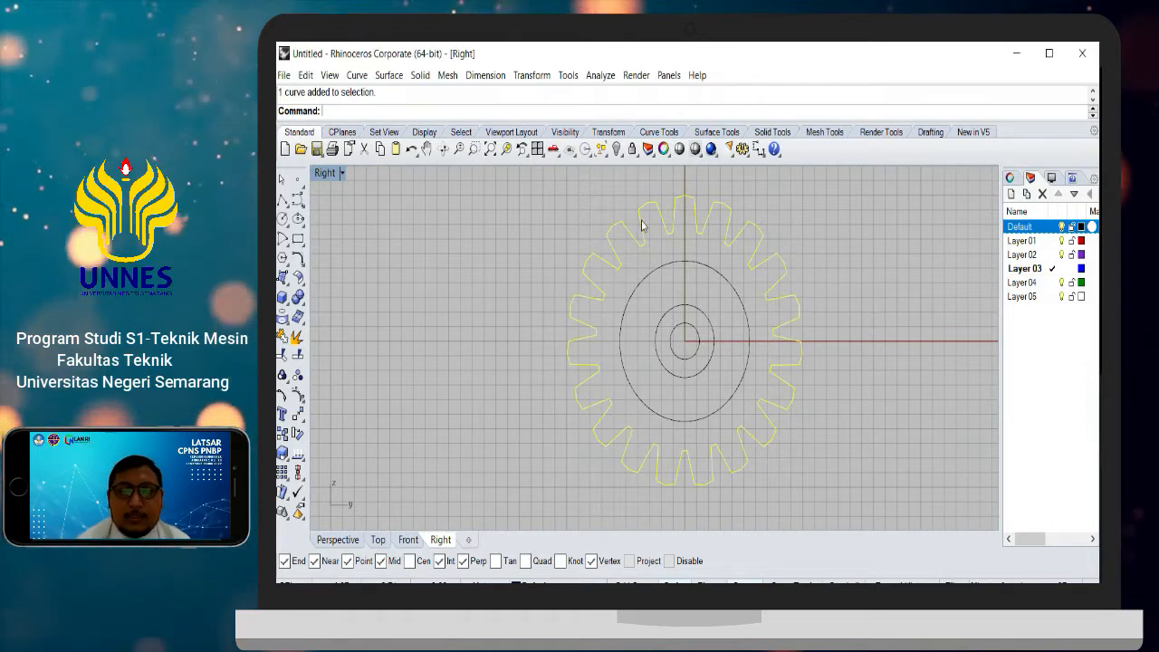
pyautogui.doubleClick(326, 174)
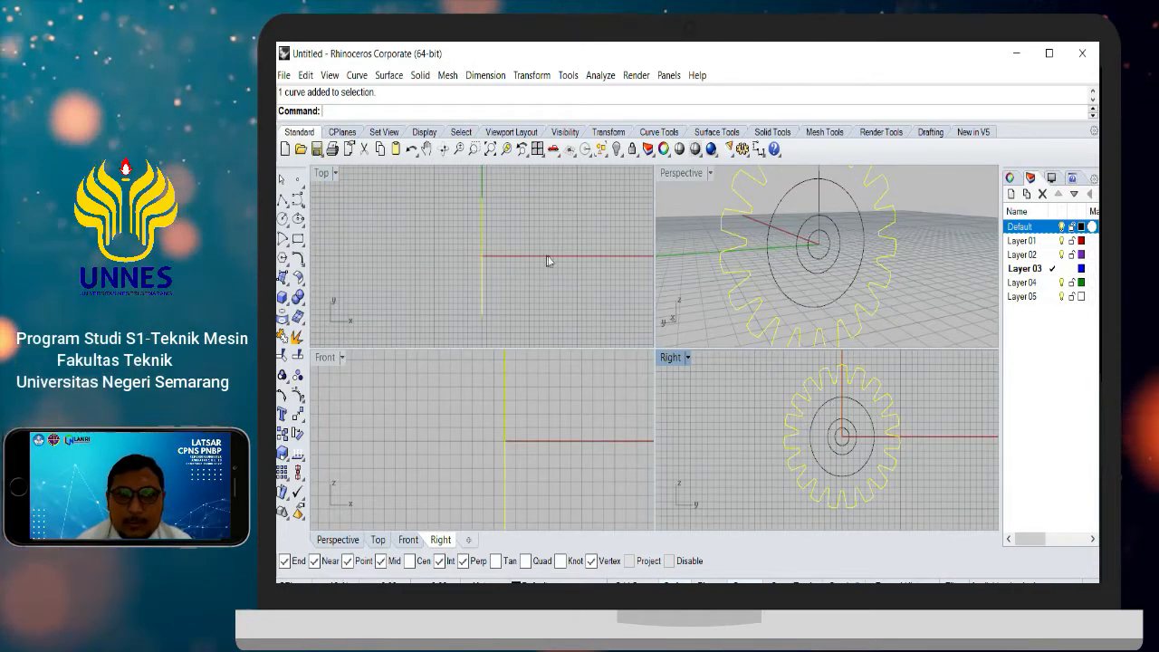
pyautogui.moveTo(554, 264); pyautogui.dragTo(535, 256, button='right')
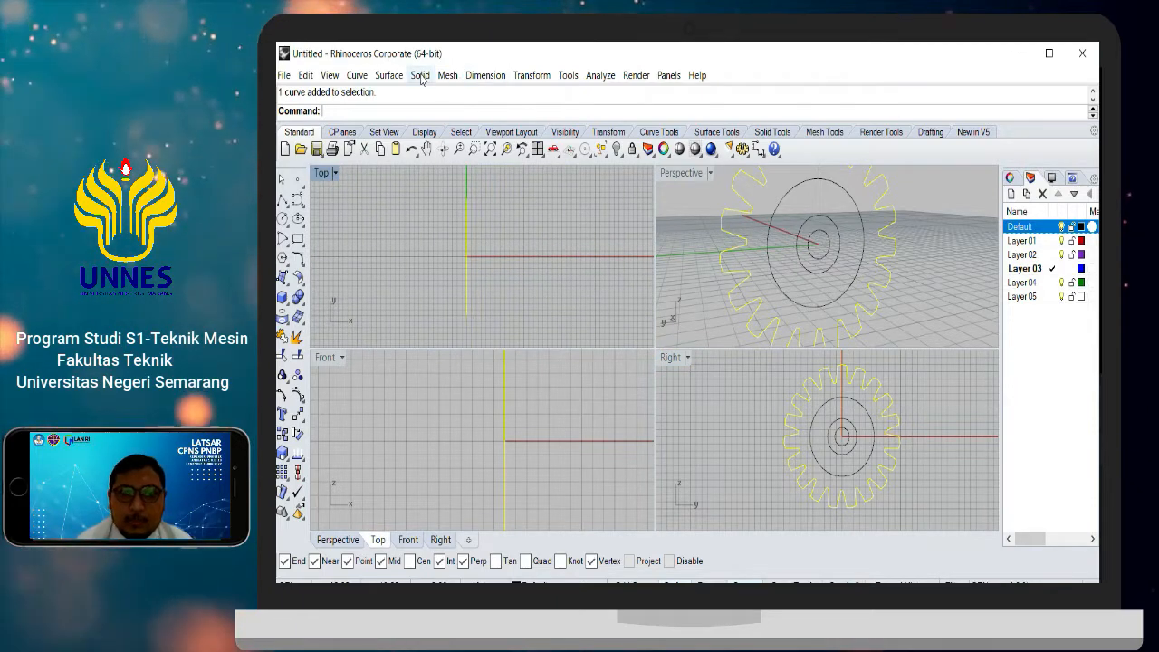
pyautogui.click(421, 77)
pyautogui.moveTo(496, 348)
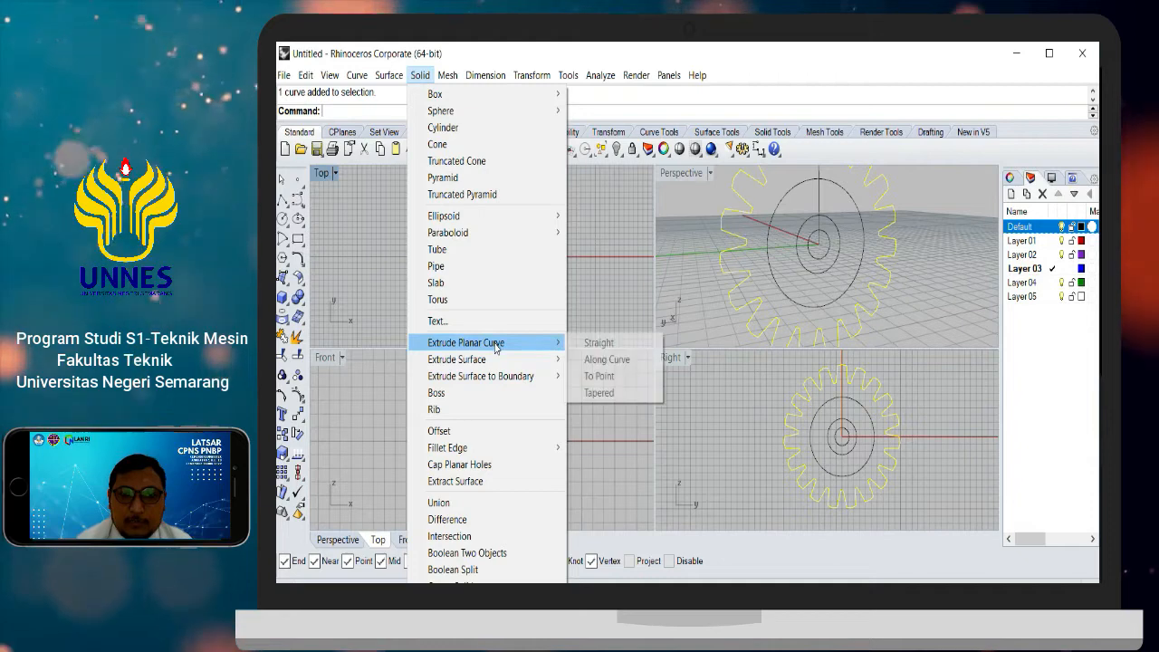
pyautogui.click(555, 352)
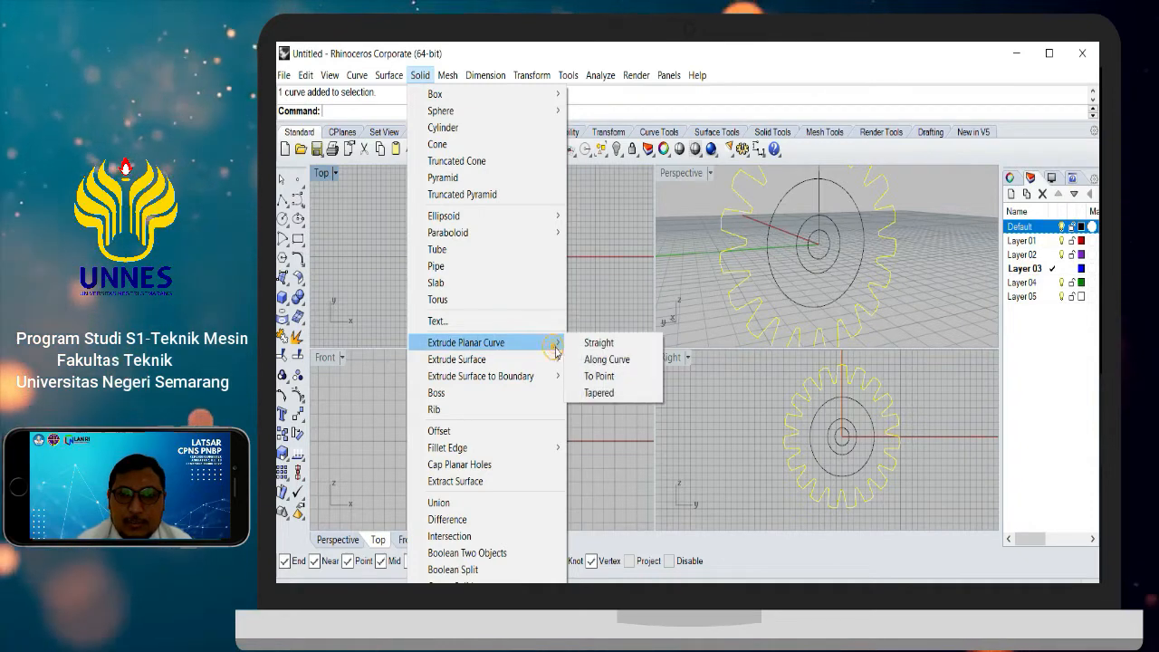
pyautogui.click(590, 344)
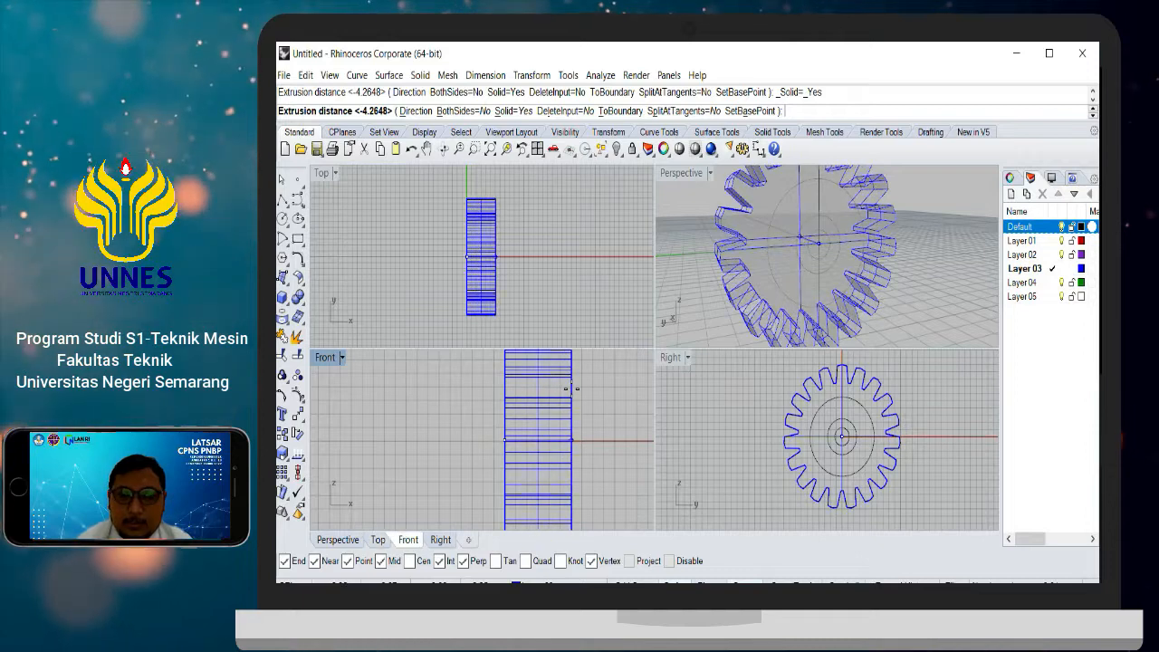
pyautogui.moveTo(571, 389); pyautogui.dragTo(535, 364, button='right')
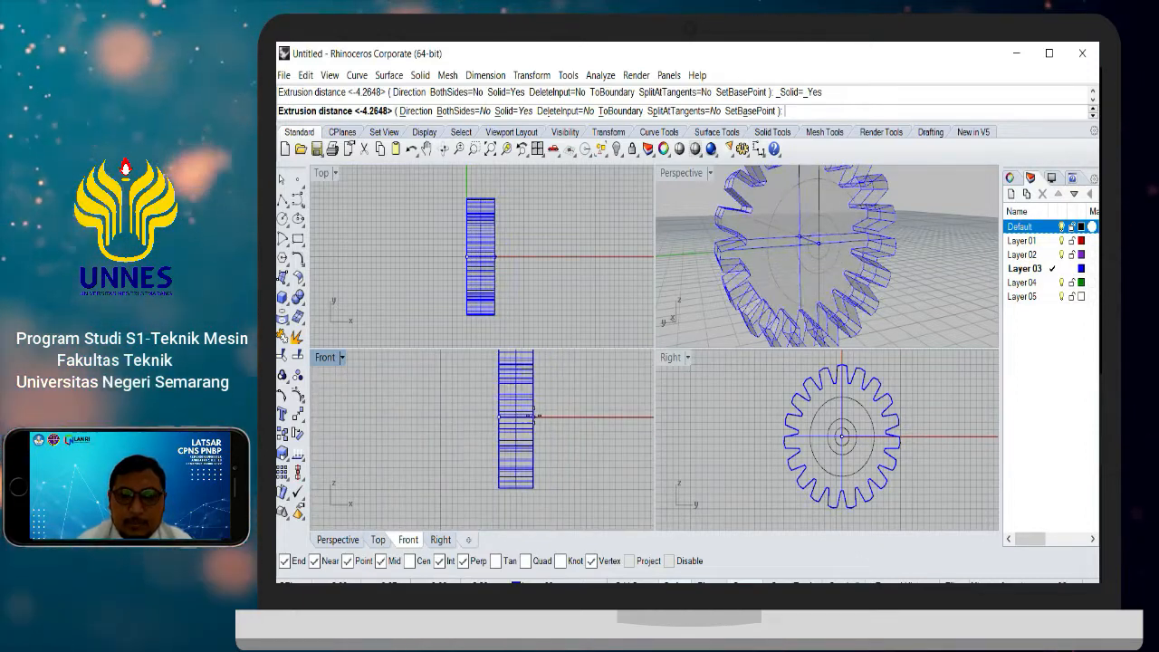
pyautogui.press('Return')
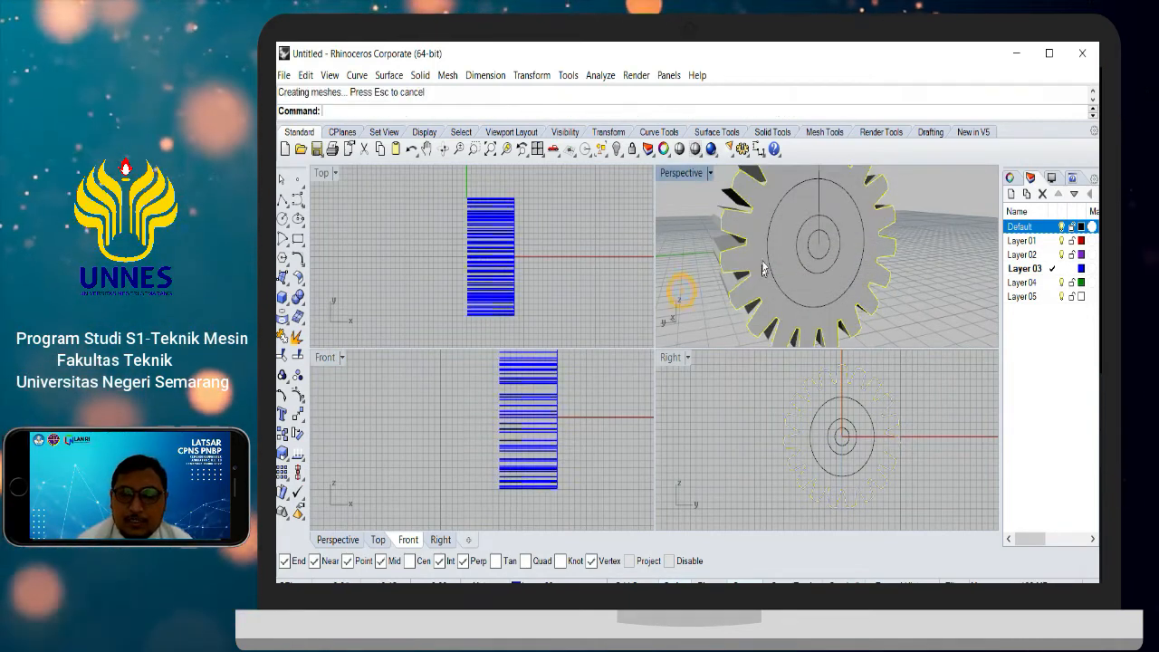
# Step: Move the large inner circle 5 units straight out from the gear's front face, away from the solid
pyautogui.click(807, 234)
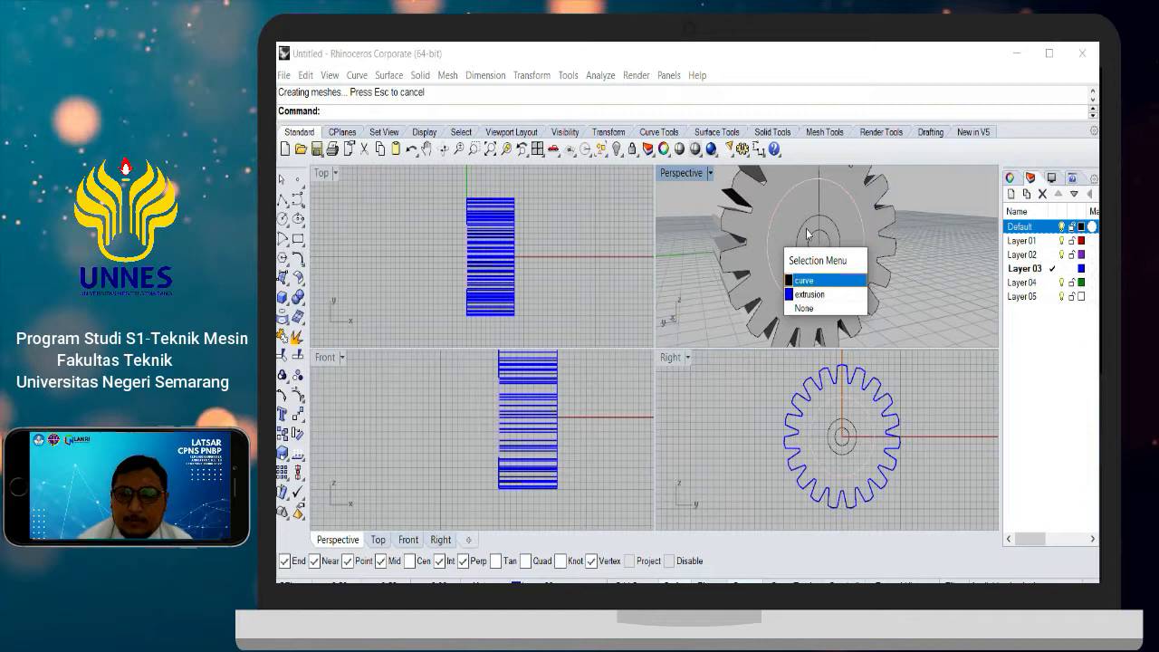
pyautogui.click(803, 282)
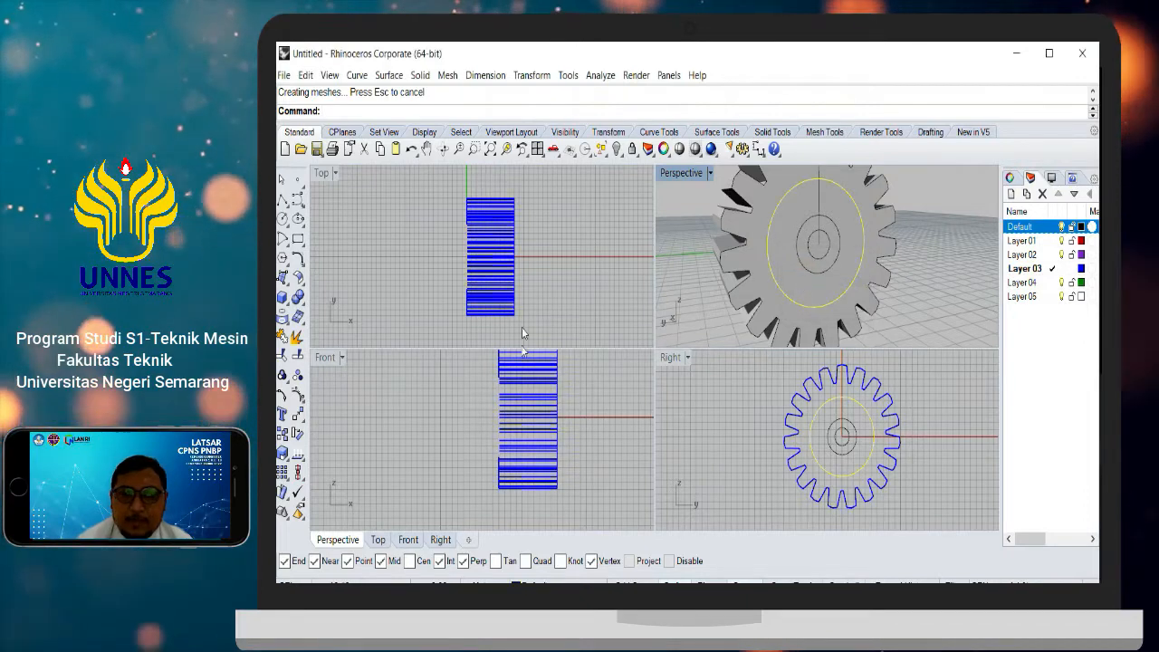
pyautogui.write('Move')
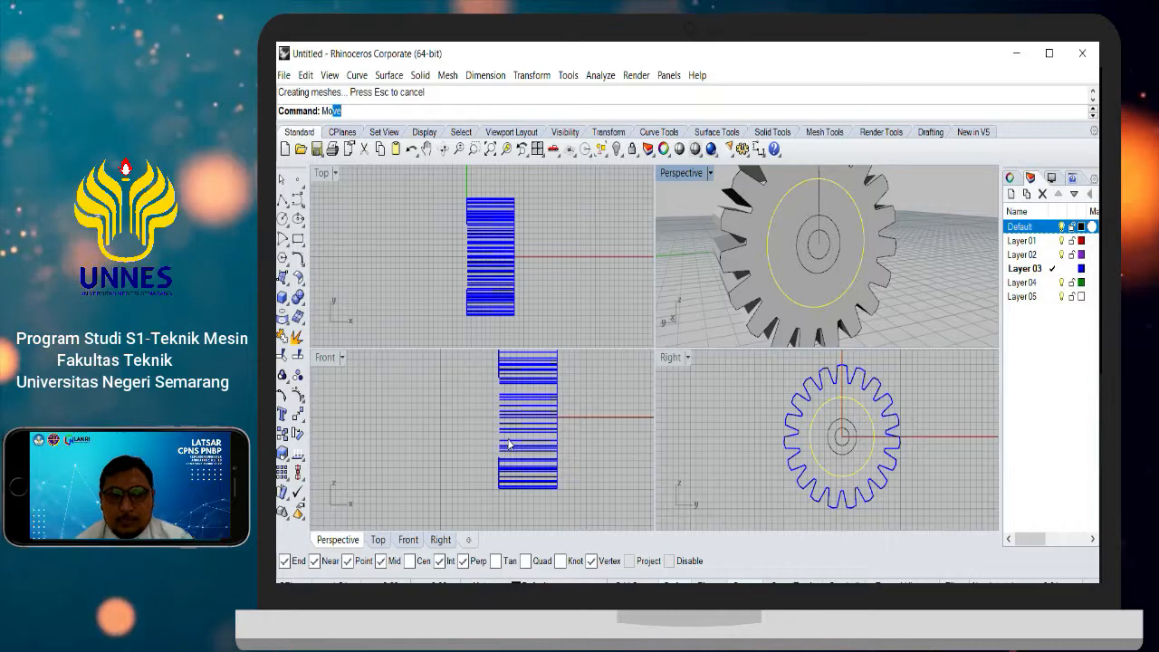
pyautogui.press('Return')
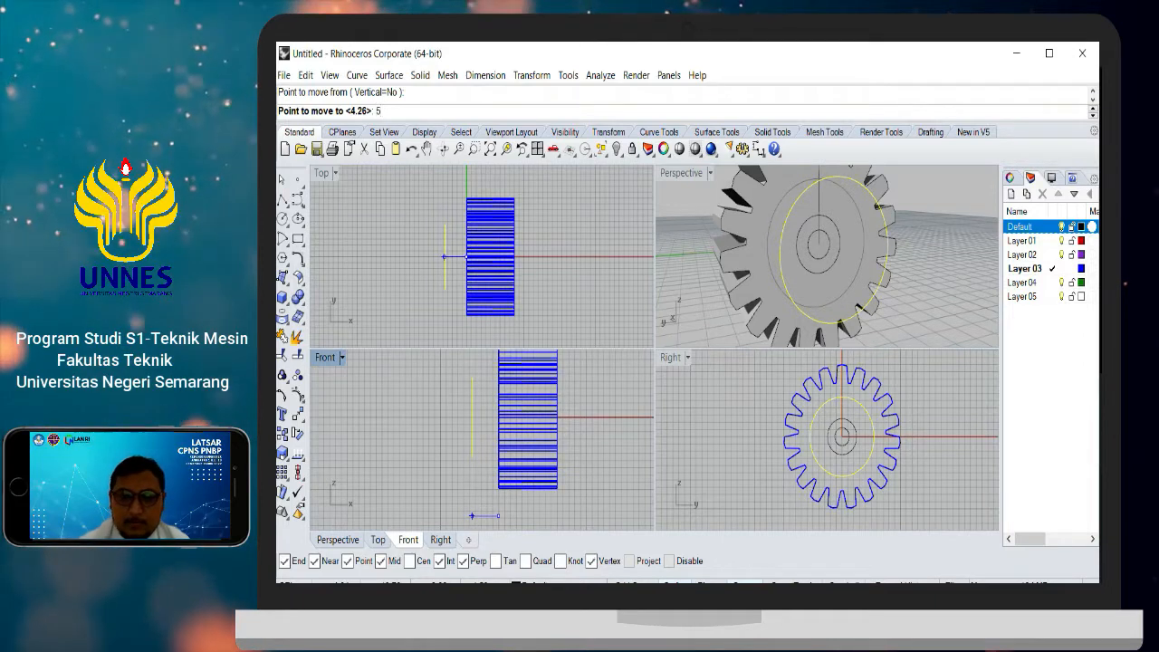
pyautogui.press('Return')
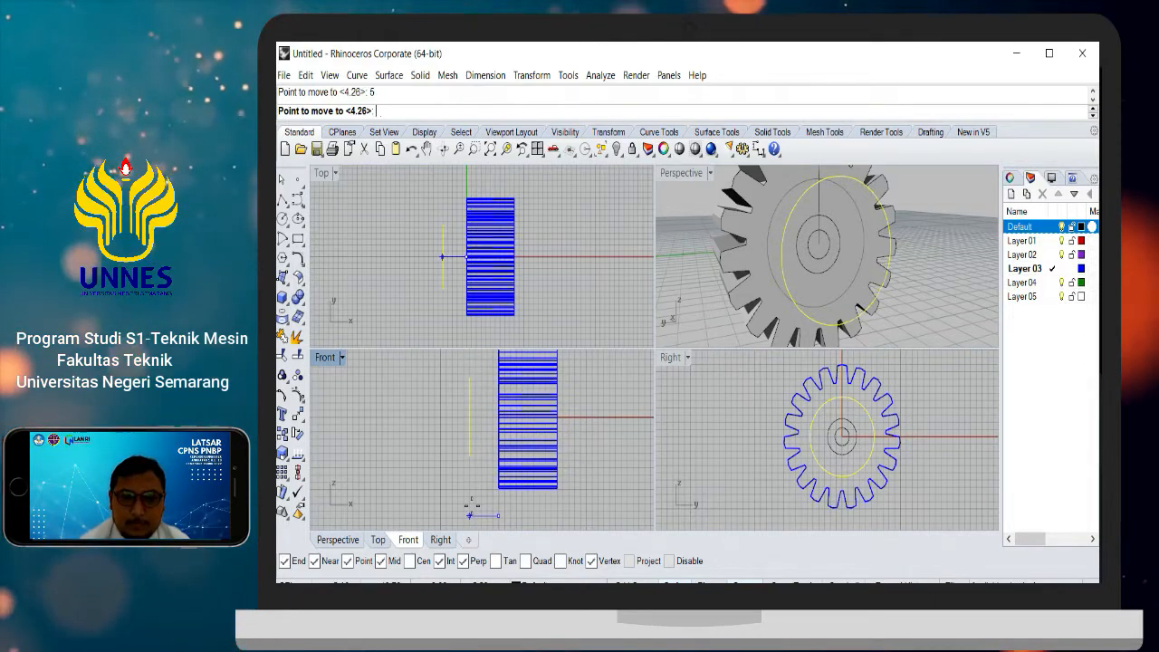
pyautogui.click(471, 513)
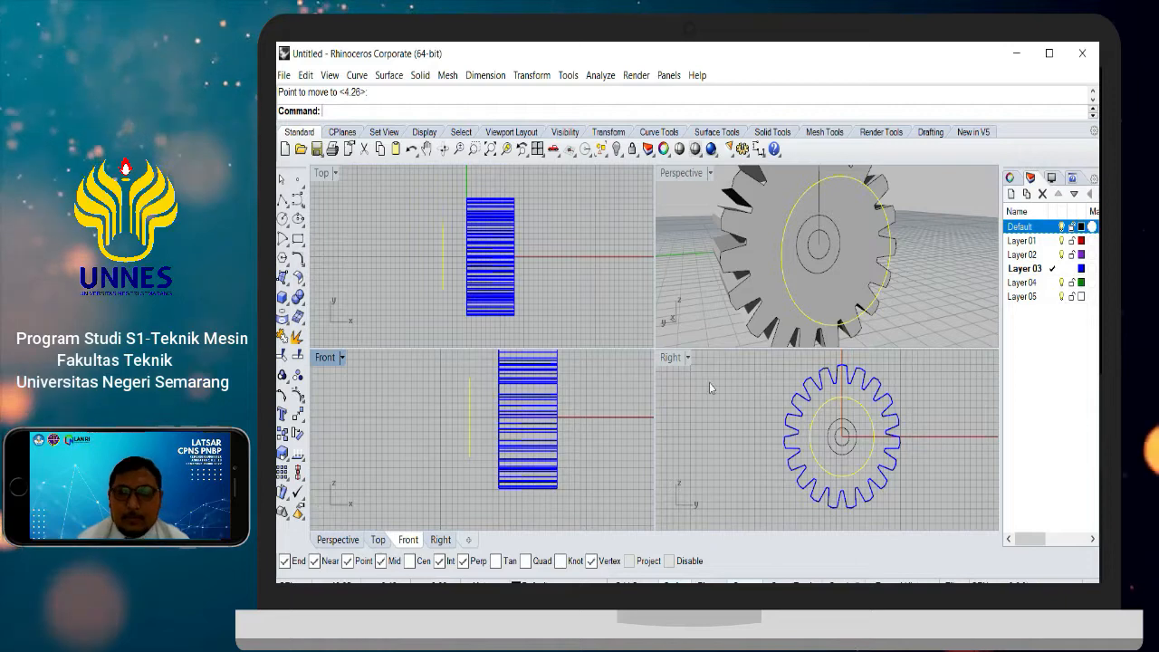
# Step: Extrude the moved circle straight into a solid cylinder reaching the gear's far face
pyautogui.click(421, 75)
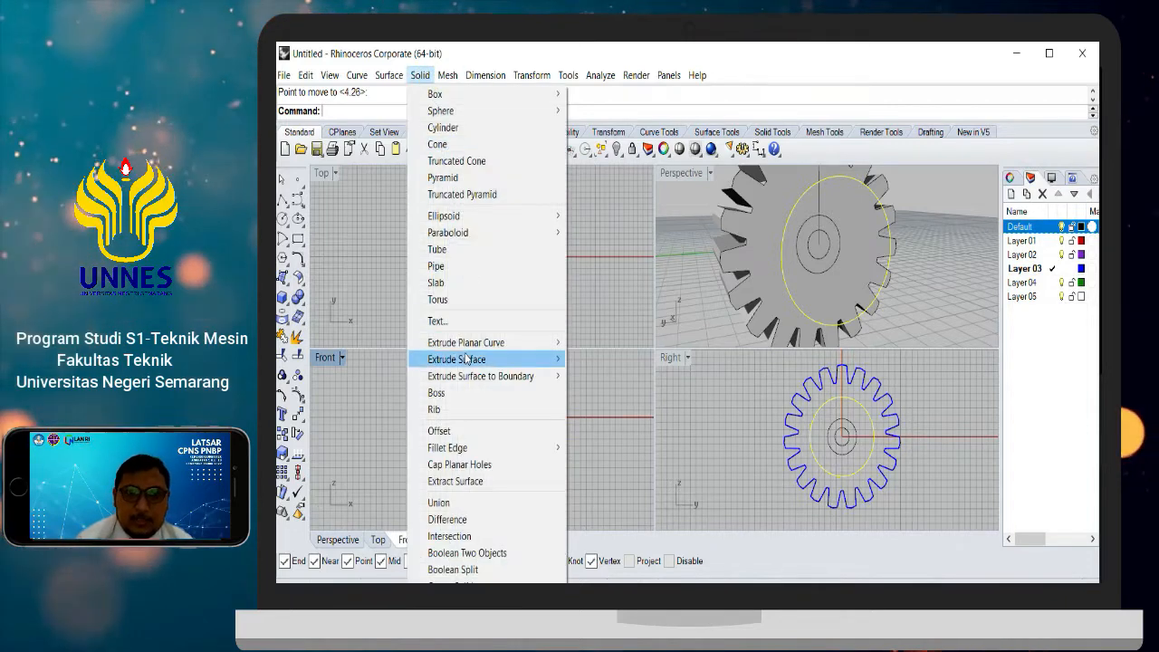
pyautogui.moveTo(497, 349)
pyautogui.click(594, 344)
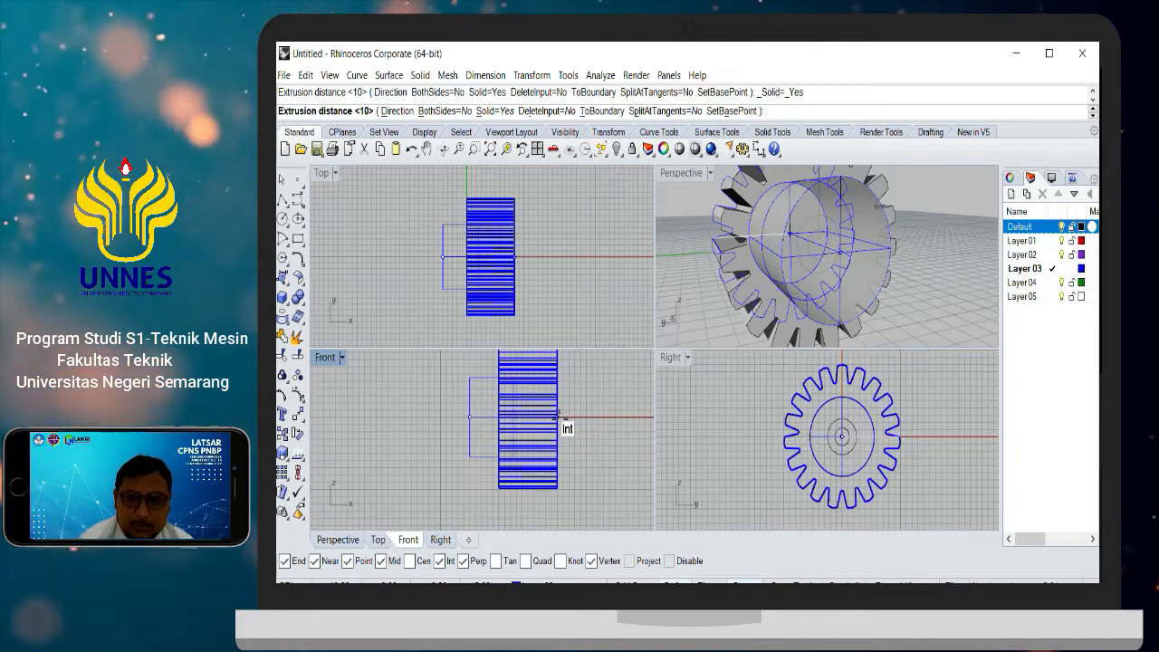
pyautogui.click(559, 417)
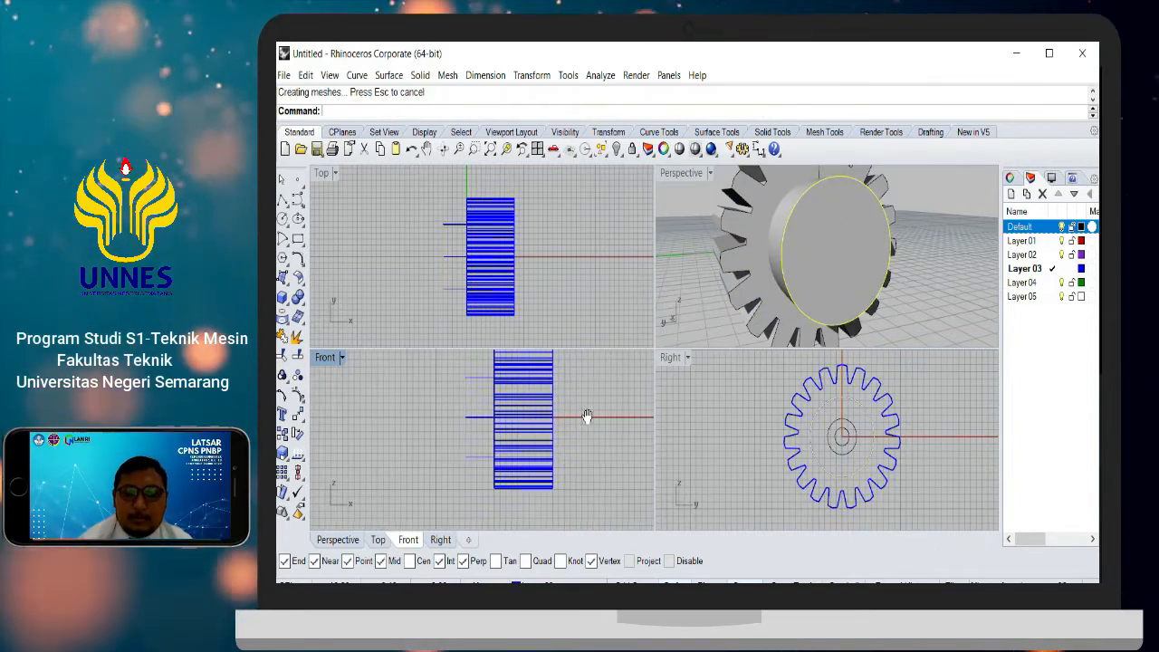
# Step: Extrude the middle hub circle straight into a 5-unit solid cylinder reaching the hub's outer face
pyautogui.moveTo(590, 417); pyautogui.dragTo(572, 437, button='right')
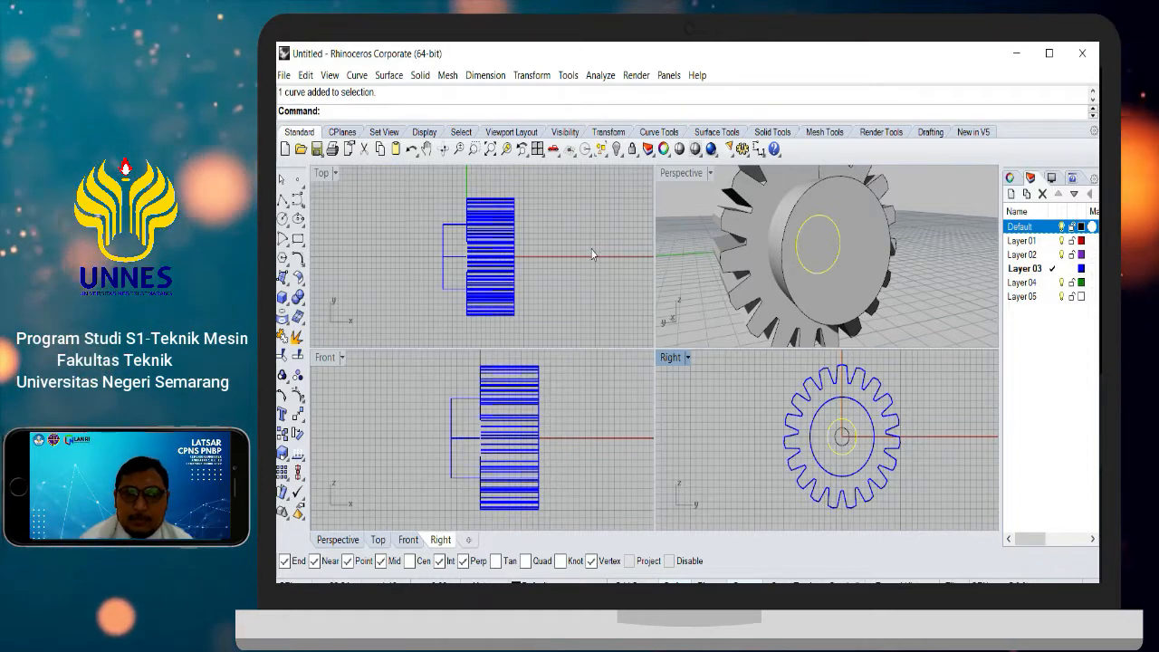
pyautogui.rightClick(583, 375)
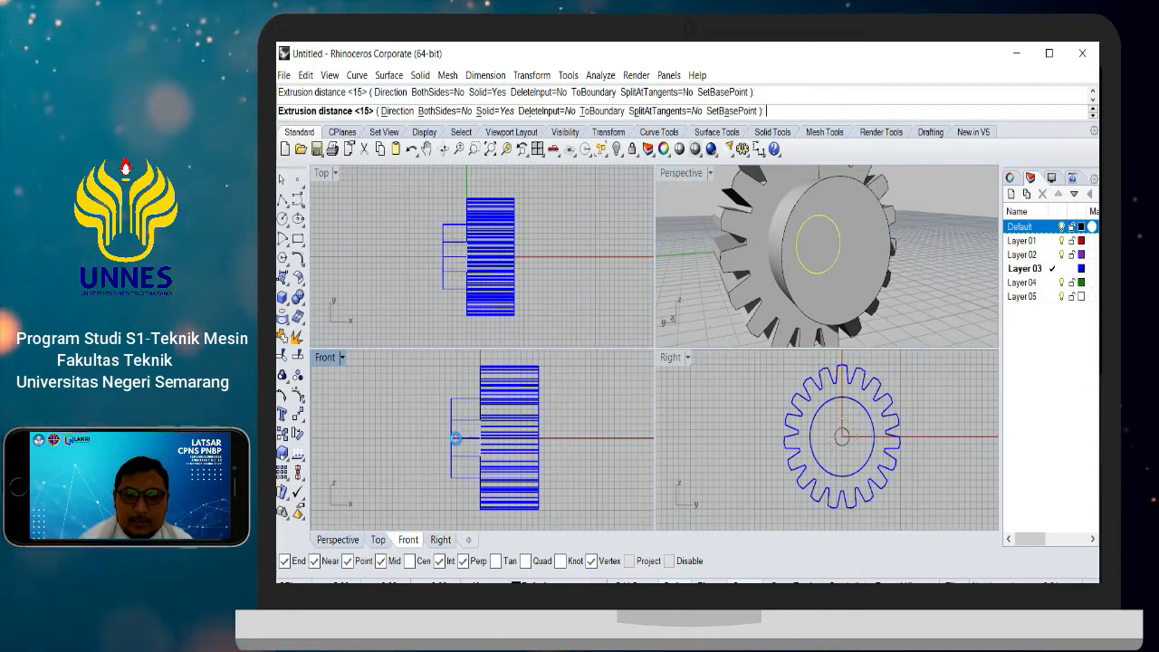
pyautogui.click(530, 450)
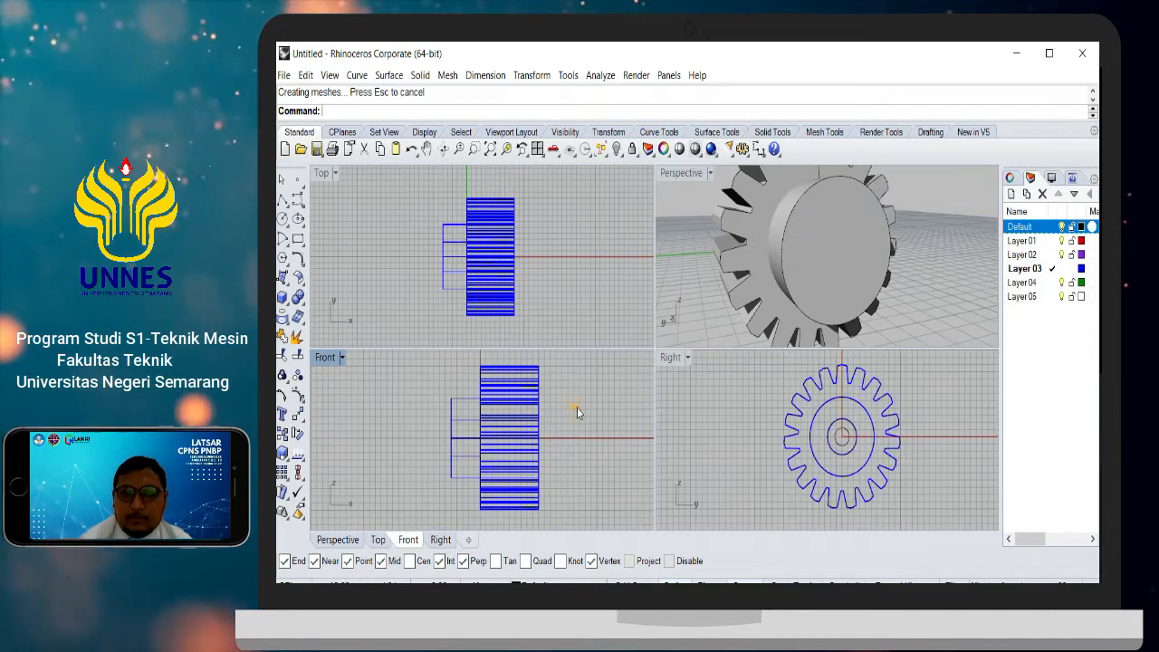
# Step: Set the Perspective viewport's display mode to Shaded
pyautogui.moveTo(818, 275); pyautogui.dragTo(750, 285, button='right')
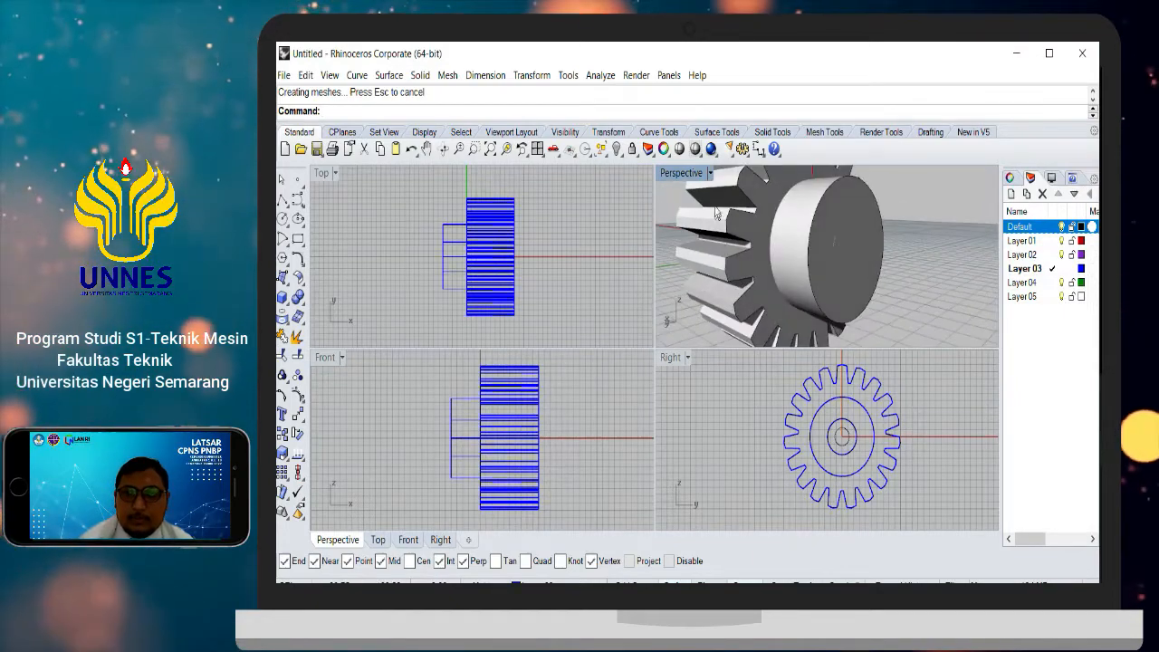
pyautogui.click(681, 173)
pyautogui.click(696, 215)
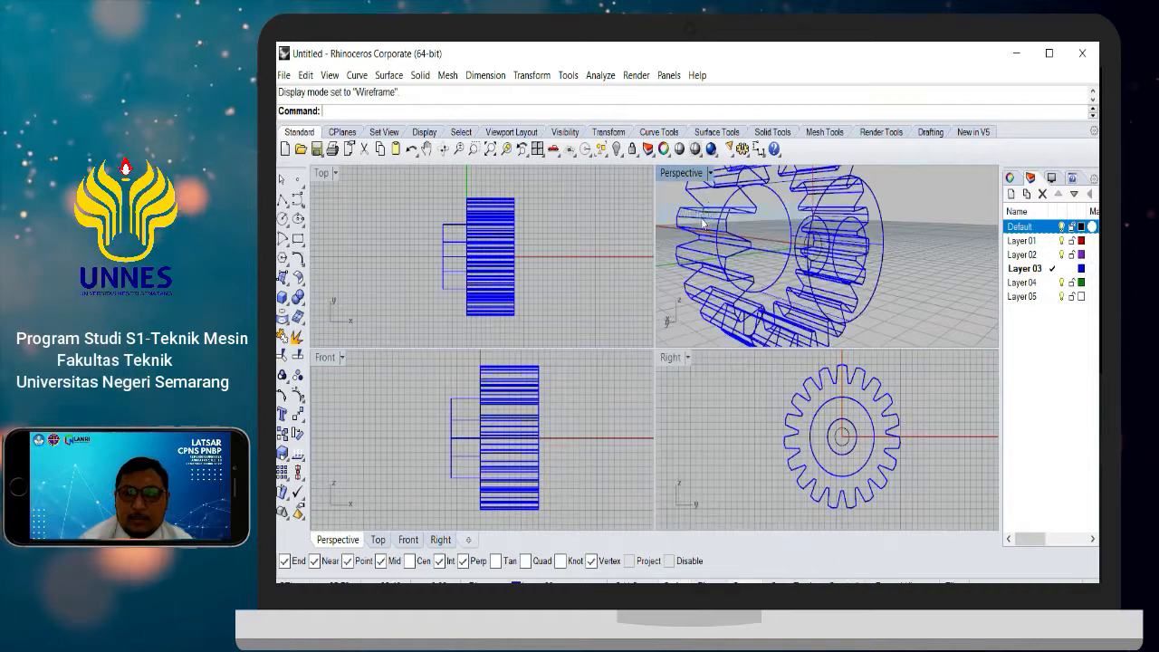
pyautogui.click(711, 173)
pyautogui.click(702, 229)
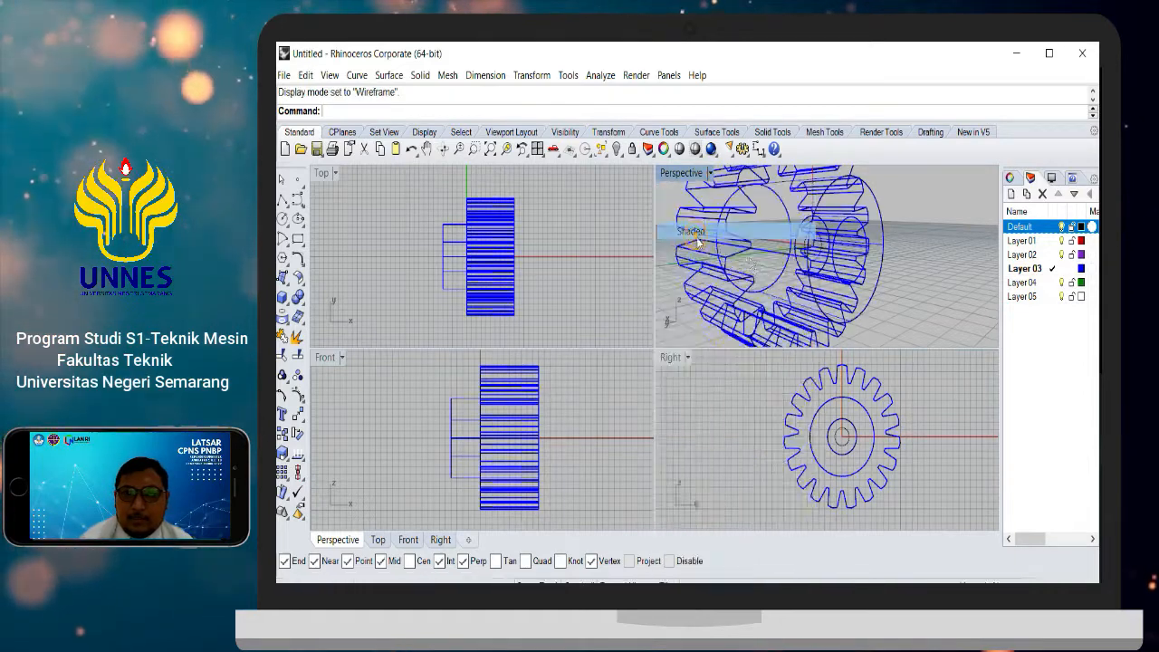
pyautogui.moveTo(856, 254); pyautogui.dragTo(782, 288, button='right')
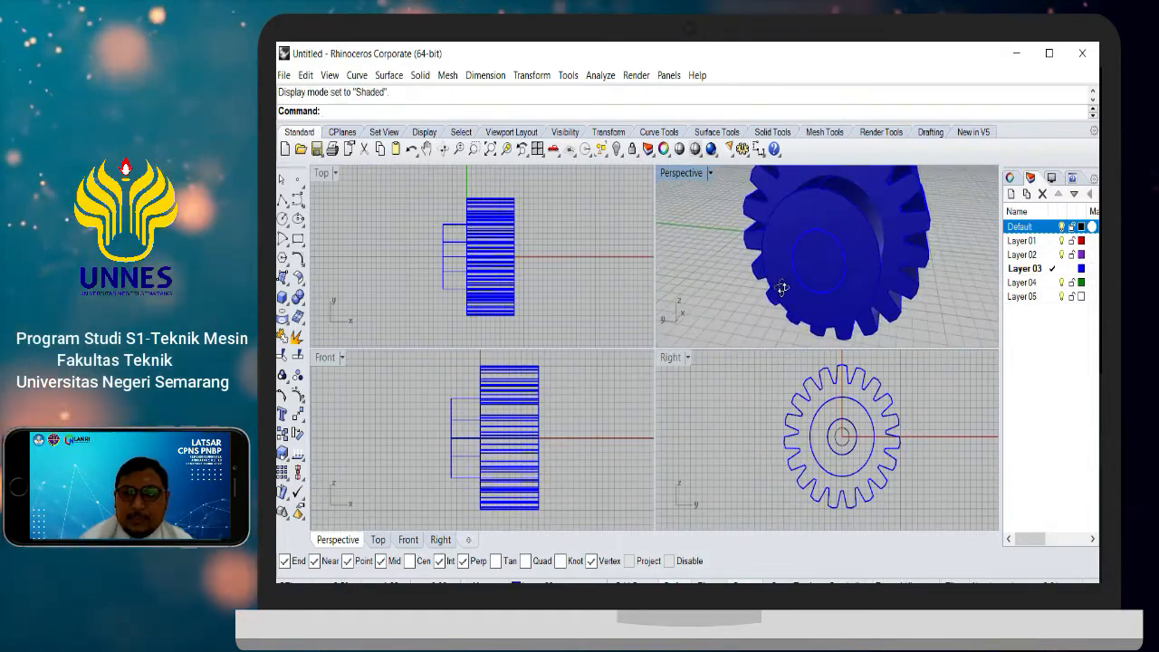
# Step: Try to unite the gear solid and the large hub cylinder with Boolean Union in the maximized Perspective viewport
pyautogui.click(298, 297)
pyautogui.click(315, 304)
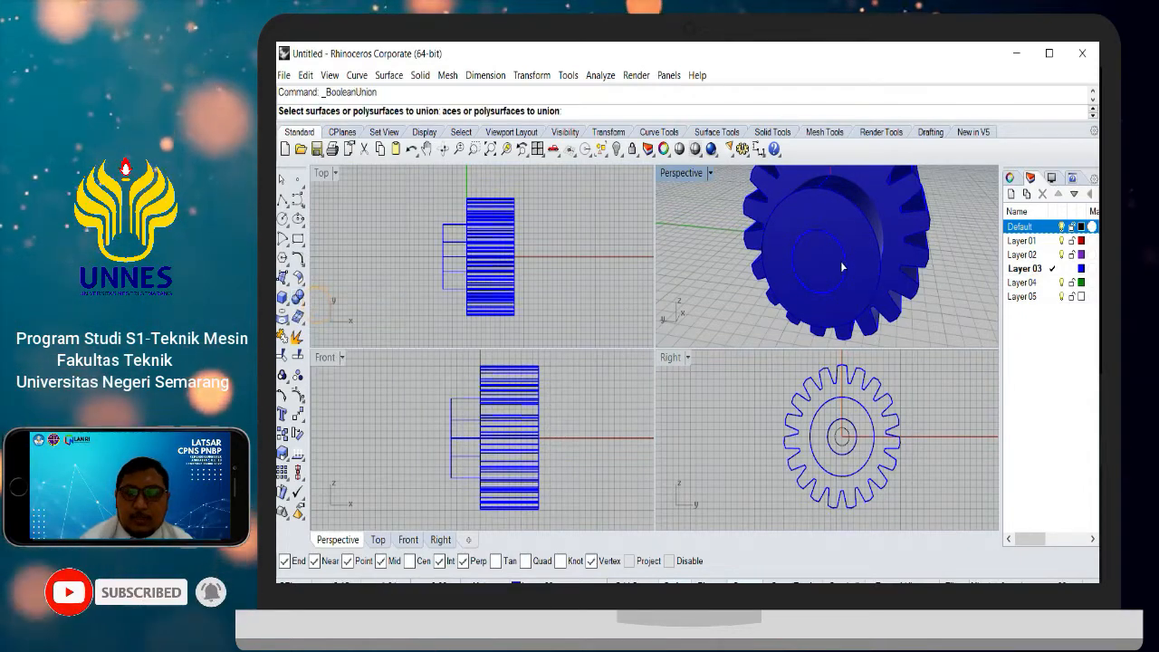
pyautogui.moveTo(875, 243); pyautogui.dragTo(815, 213, button='right')
pyautogui.doubleClick(685, 174)
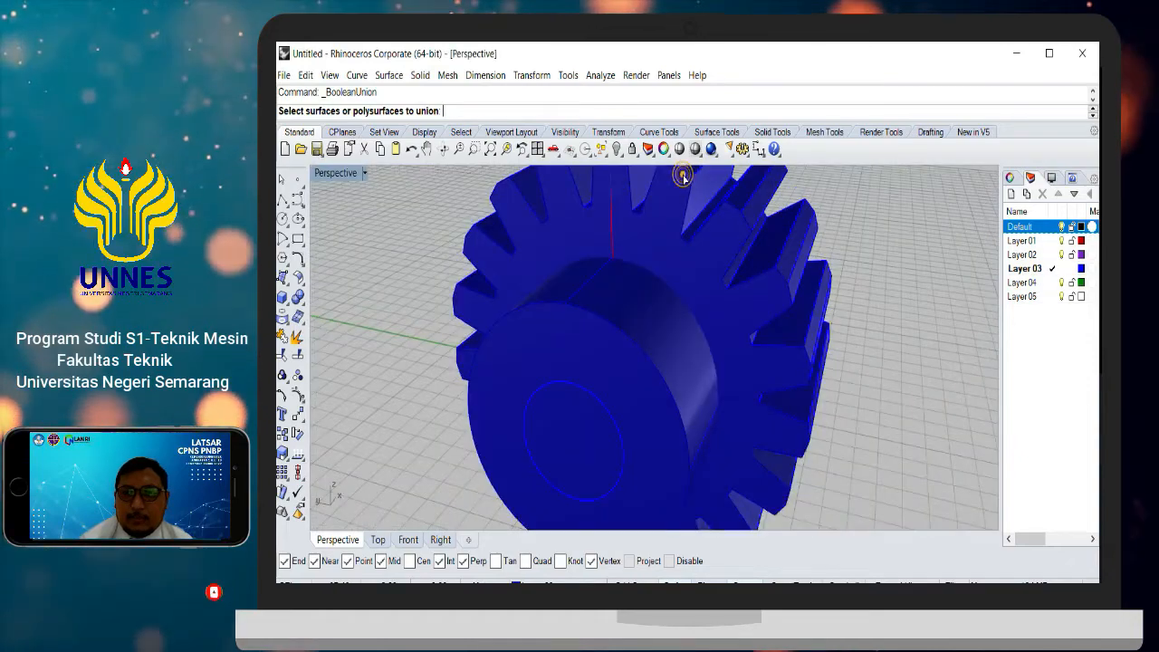
pyautogui.scroll(-3, 712, 257)
pyautogui.click(708, 257)
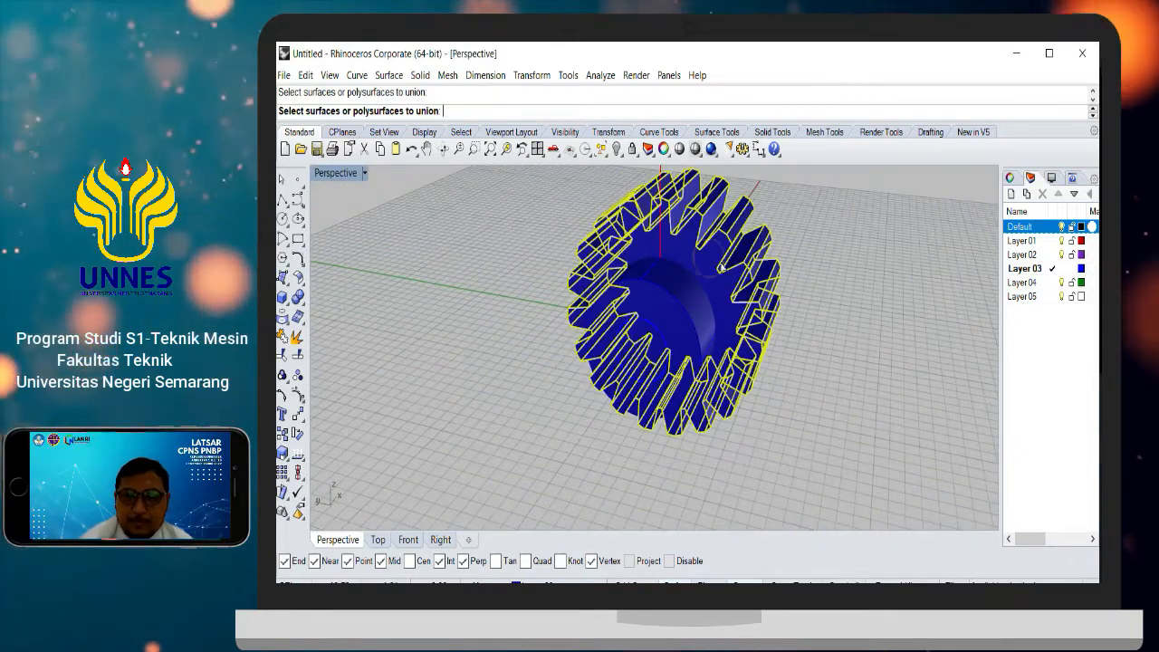
pyautogui.rightClick(705, 287)
pyautogui.click(682, 291)
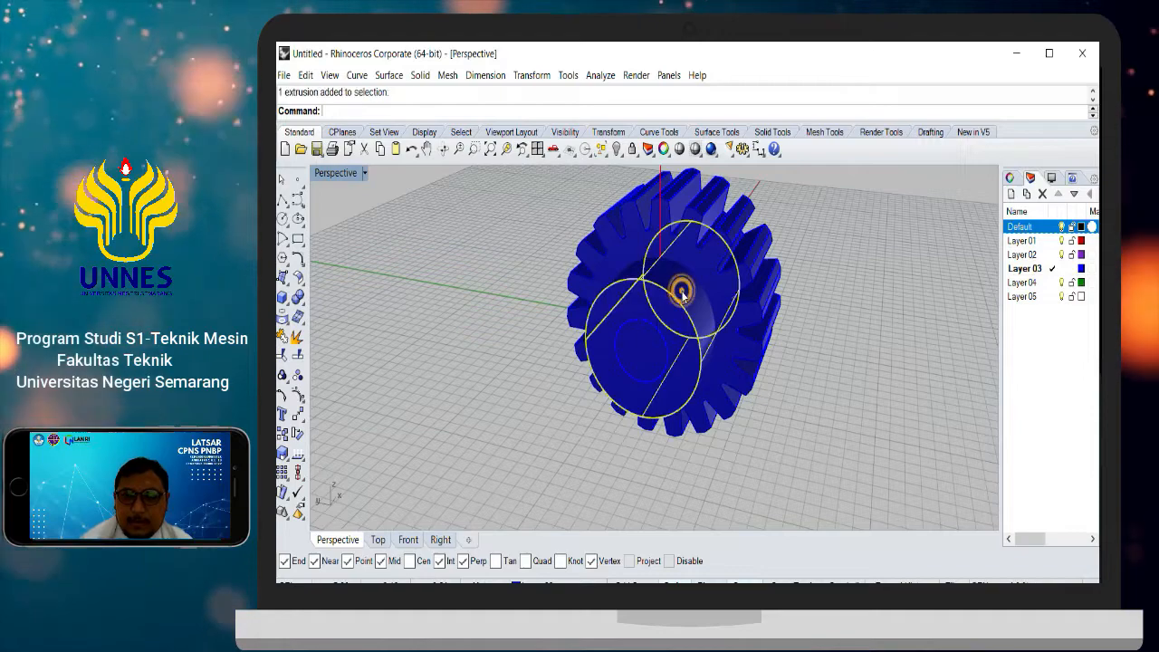
# Step: Boolean-union the toothed gear solid and the large hub cylinder into one solid
pyautogui.rightClick(701, 293)
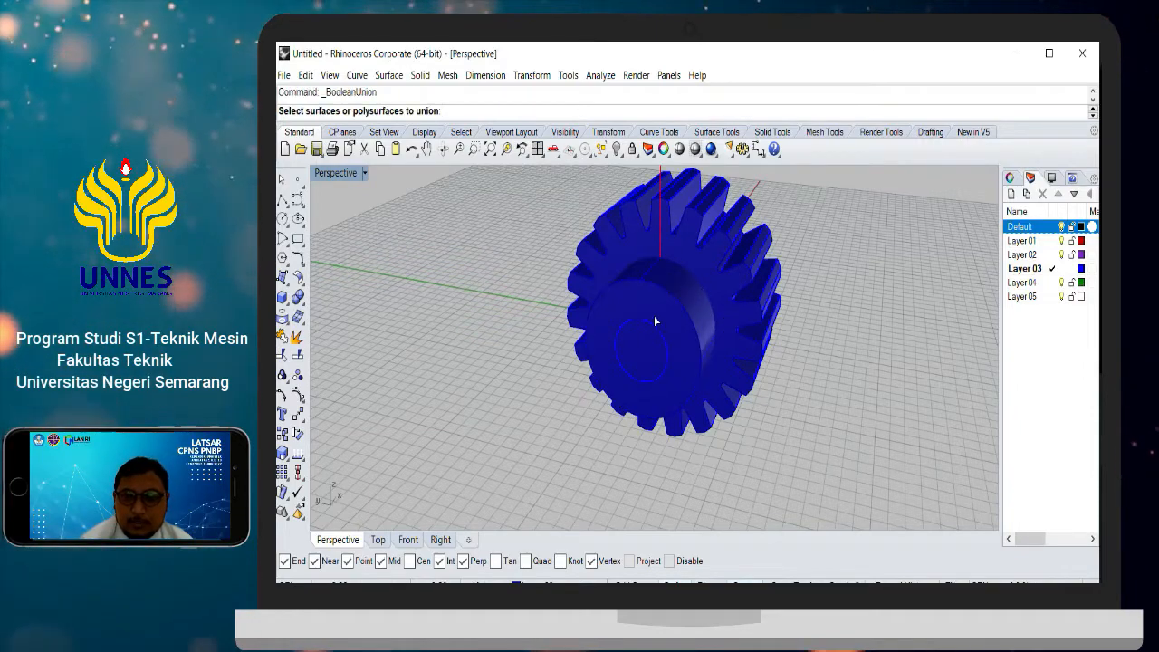
pyautogui.moveTo(548, 316); pyautogui.dragTo(697, 322, button='right')
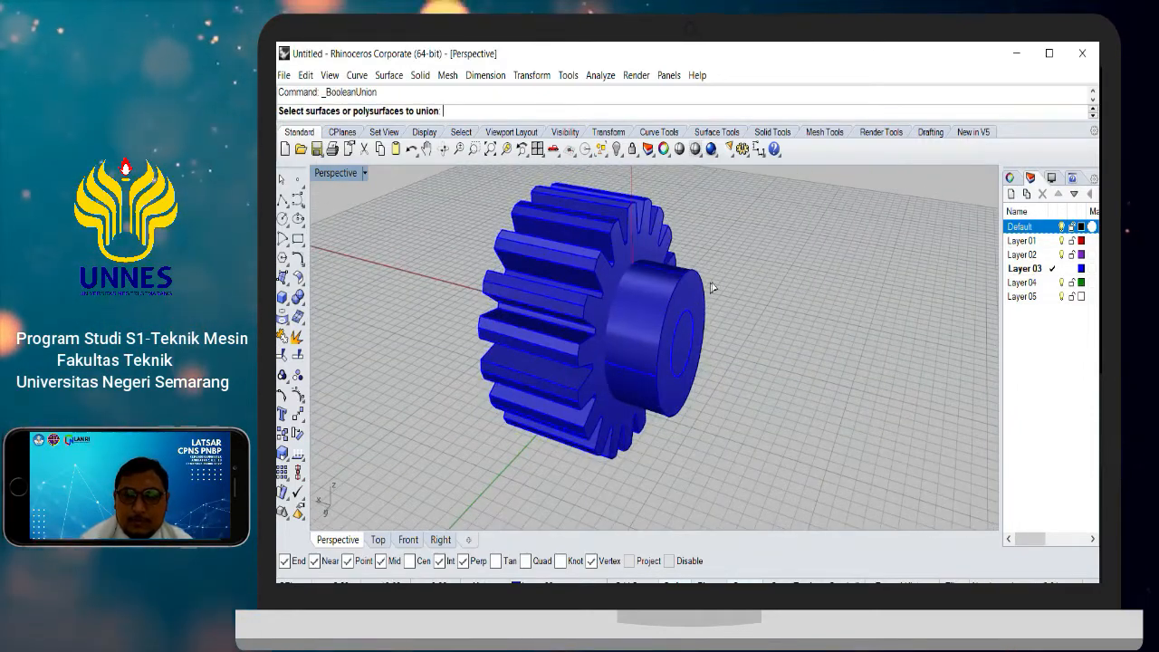
pyautogui.click(600, 289)
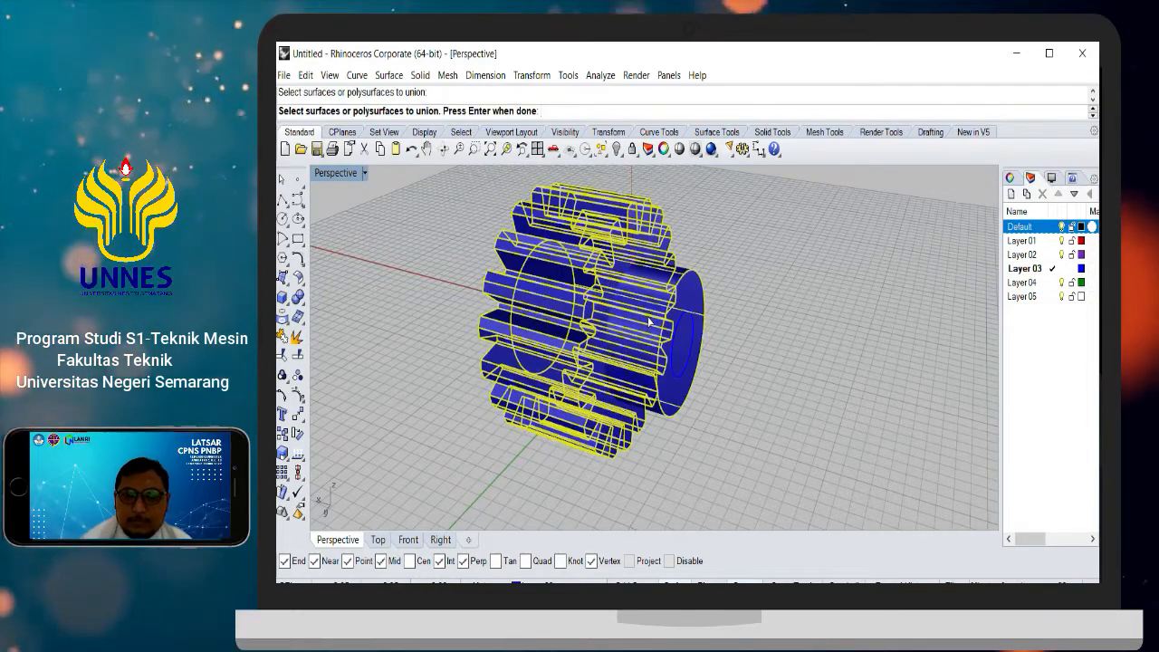
pyautogui.press('Return')
pyautogui.click(617, 327)
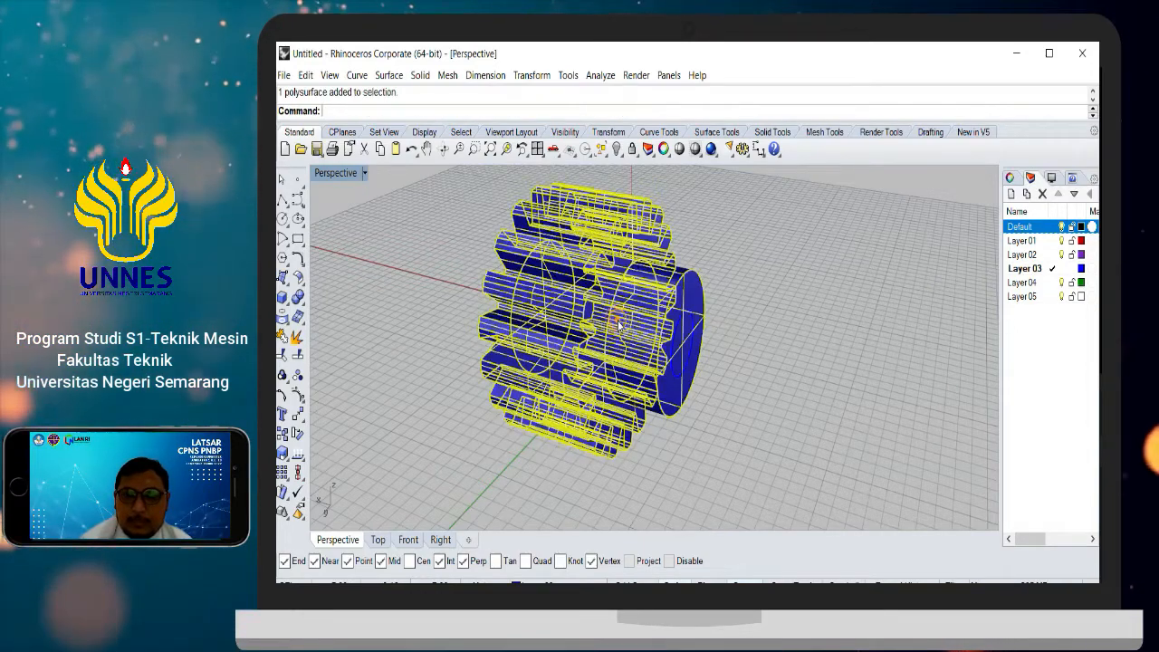
pyautogui.moveTo(694, 297); pyautogui.dragTo(666, 329, button='right')
pyautogui.click(835, 279)
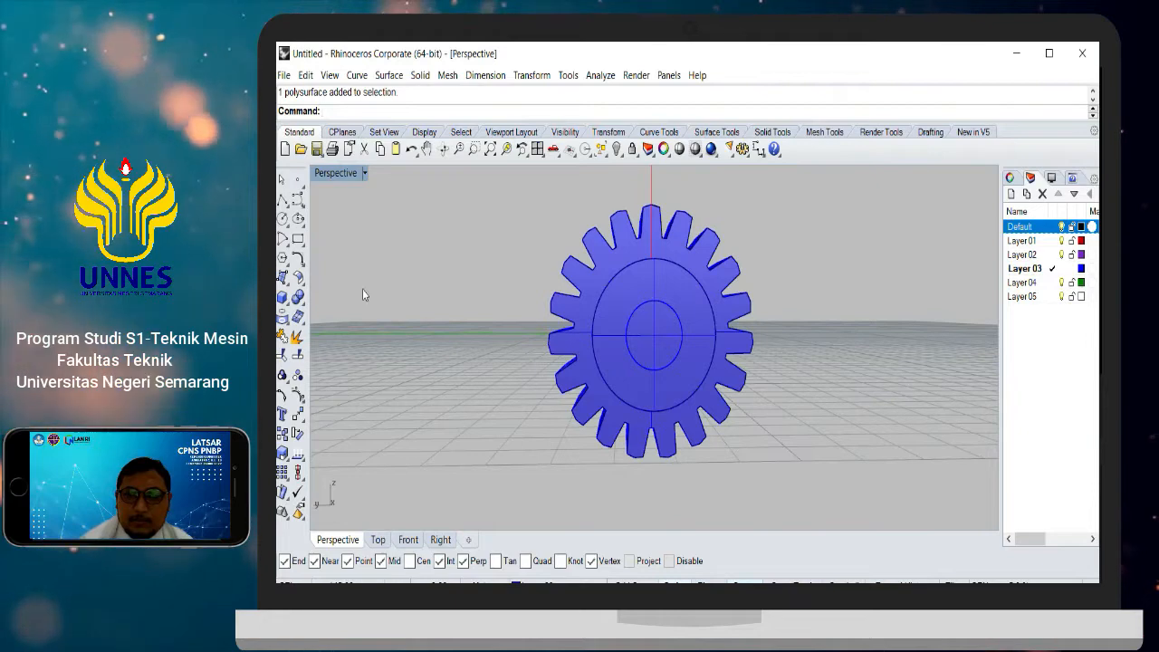
# Step: Cut a round recess into the hub by subtracting the middle cylinder from the united gear with Boolean Difference
pyautogui.click(301, 301)
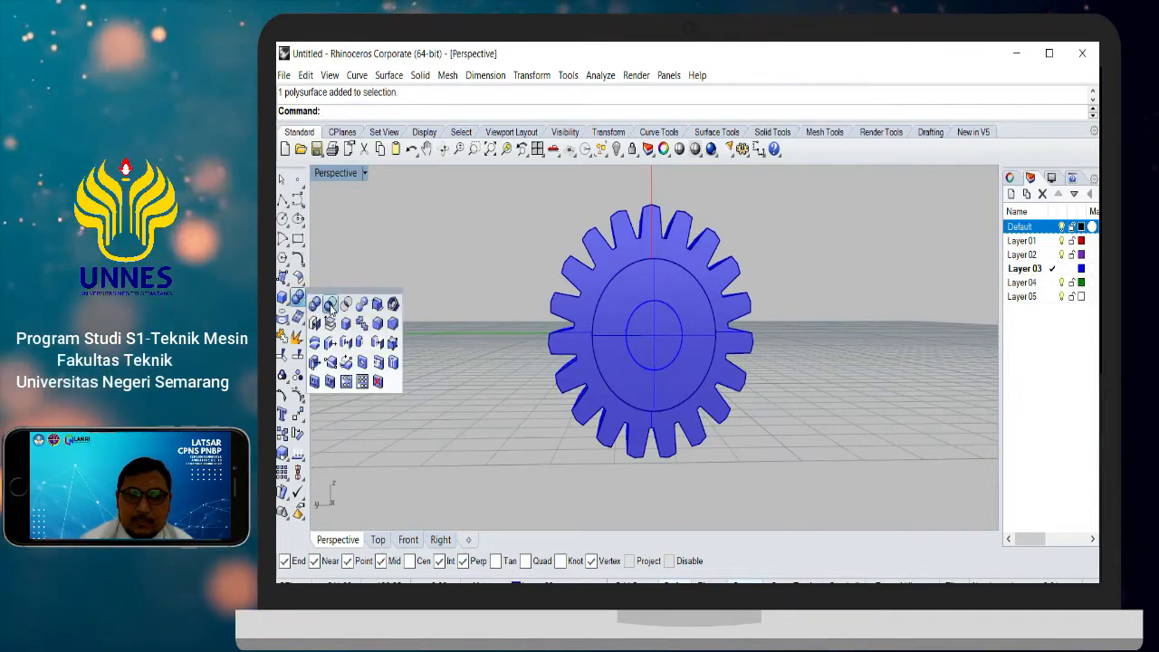
pyautogui.click(331, 306)
pyautogui.click(664, 256)
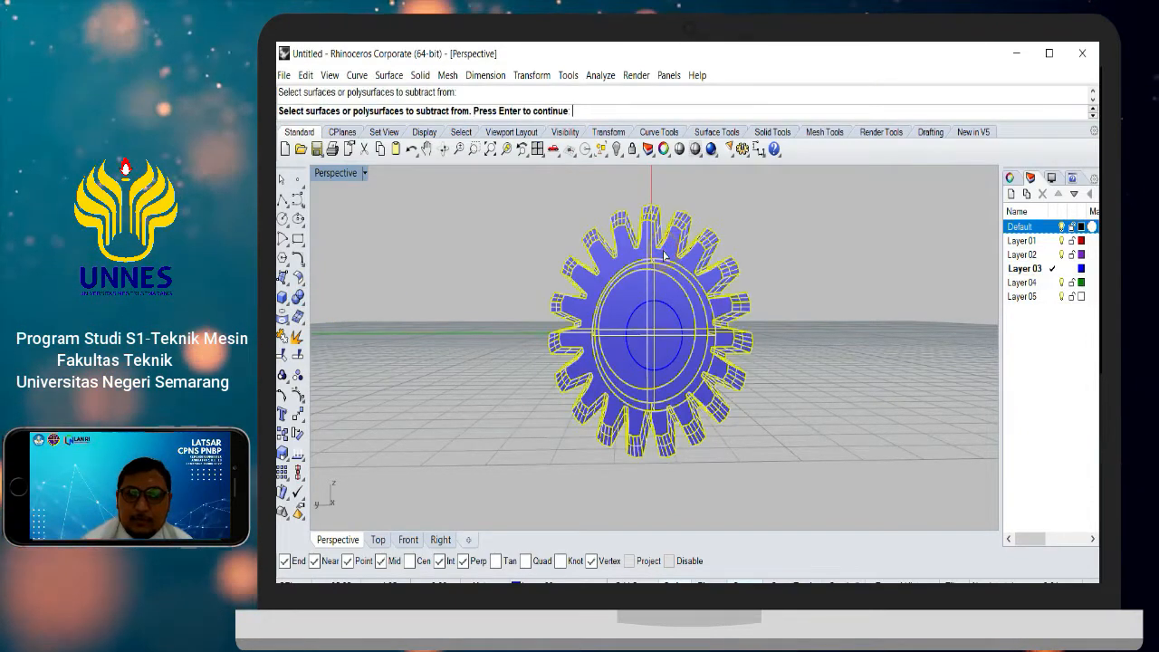
pyautogui.press('Return')
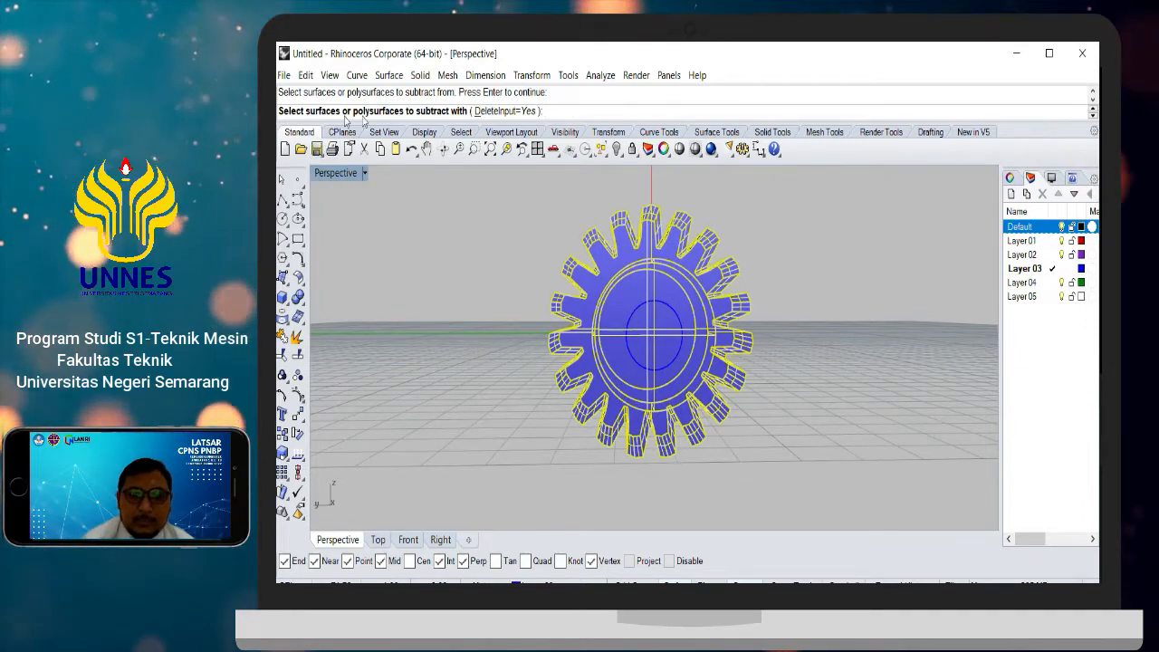
pyautogui.scroll(3, 654, 293)
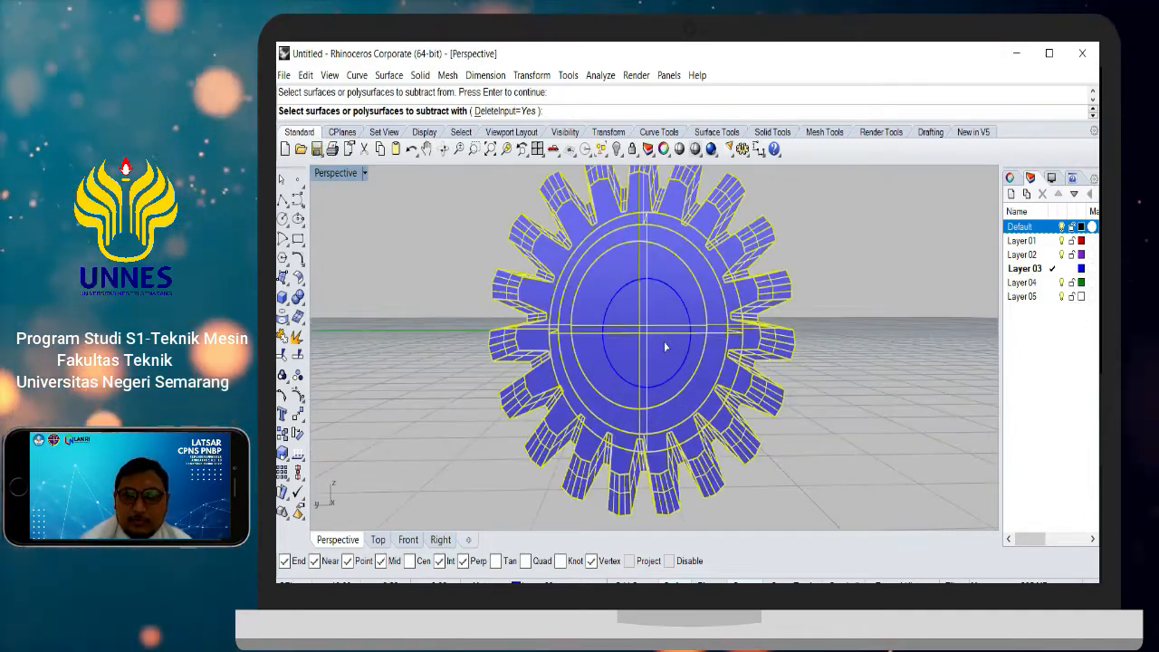
pyautogui.click(665, 343)
pyautogui.press('Return')
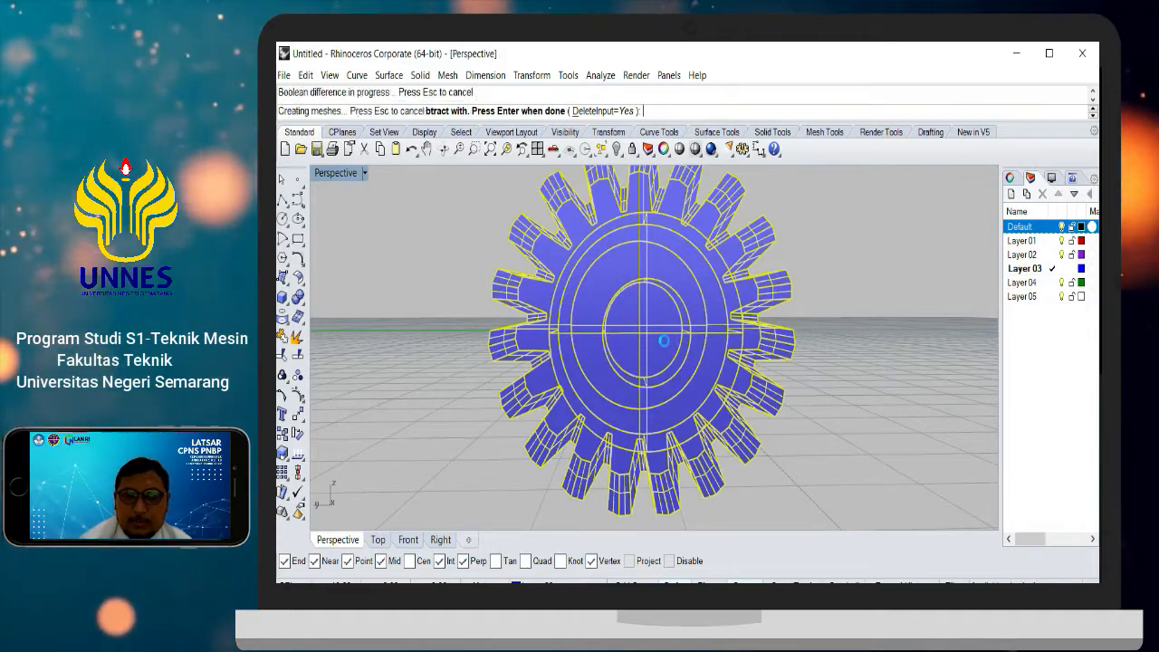
pyautogui.moveTo(699, 340); pyautogui.dragTo(678, 381, button='right')
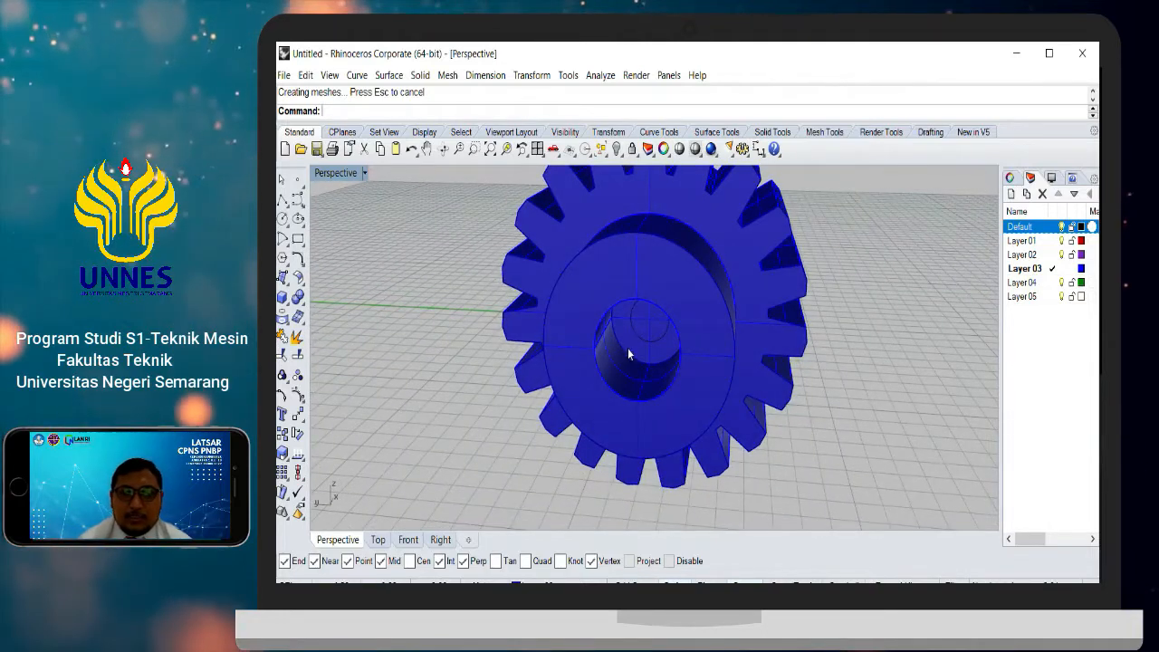
# Step: Extrude the small center circle inside the recess straight into a solid cylinder reaching the hub's outer face
pyautogui.click(656, 338)
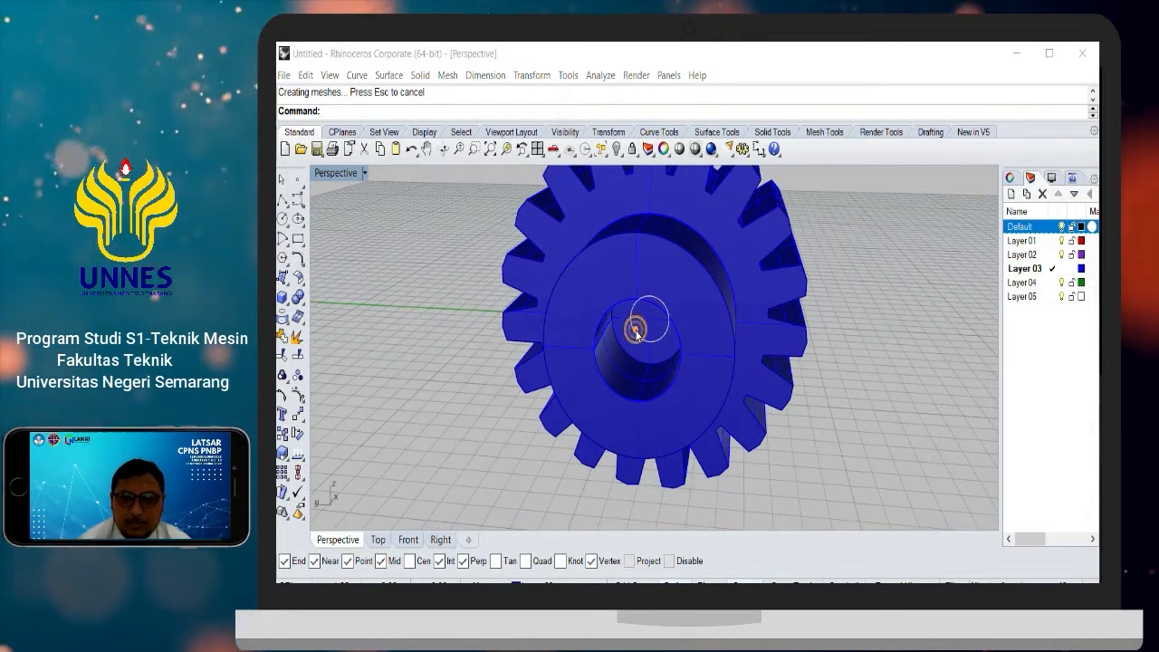
pyautogui.click(666, 369)
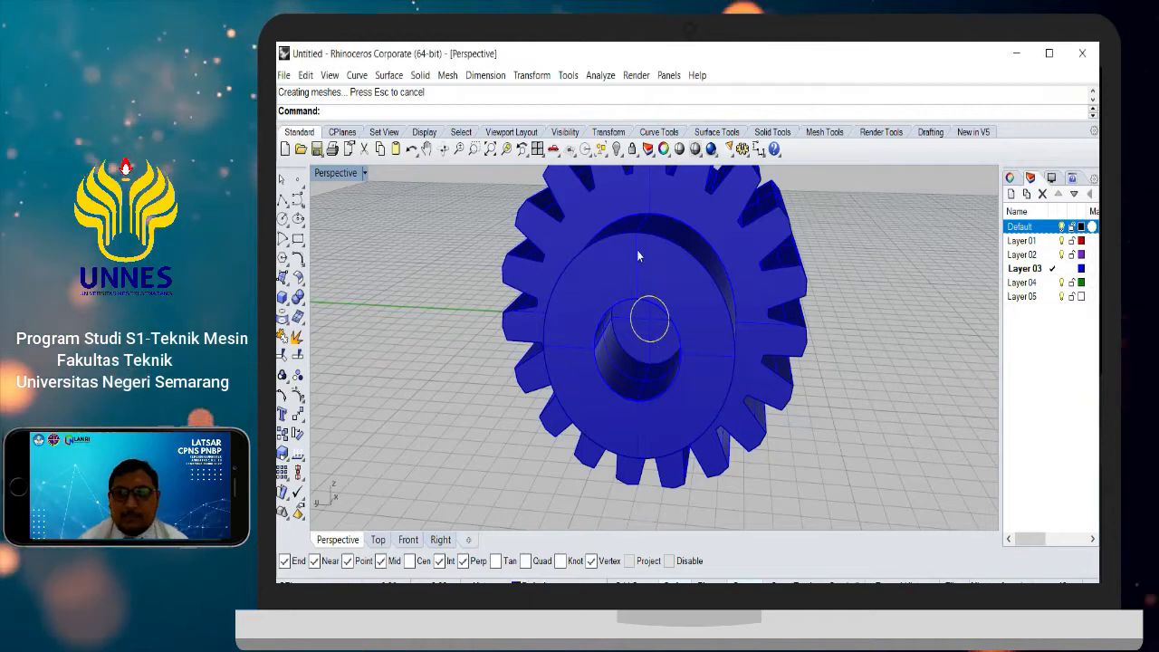
pyautogui.click(421, 75)
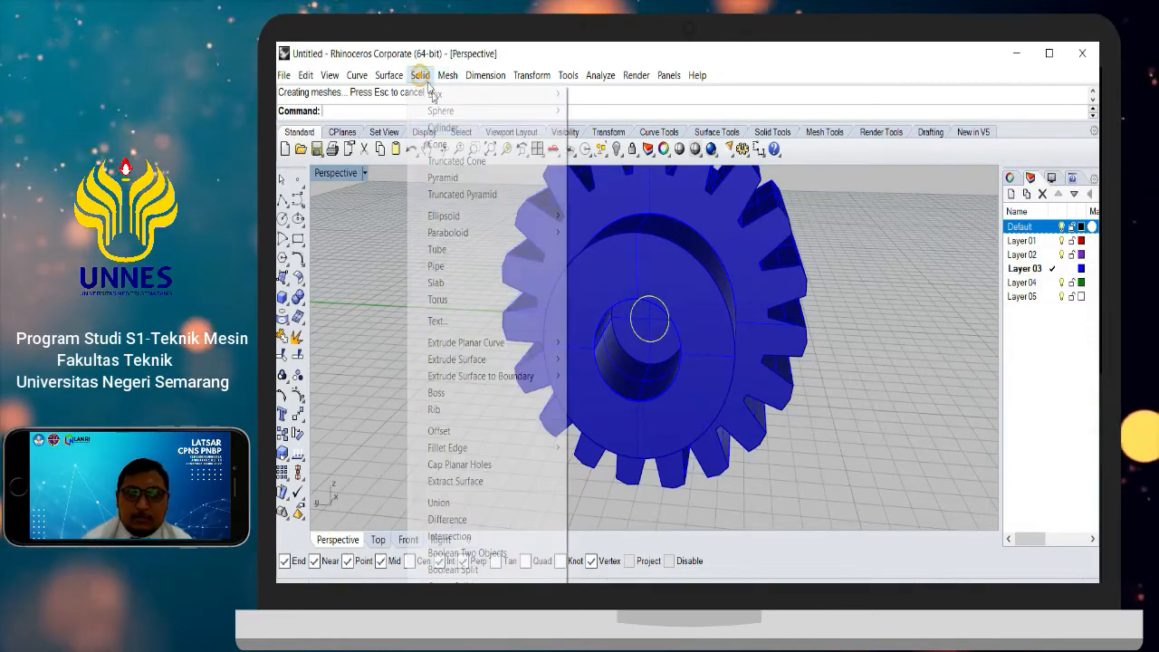
pyautogui.click(502, 342)
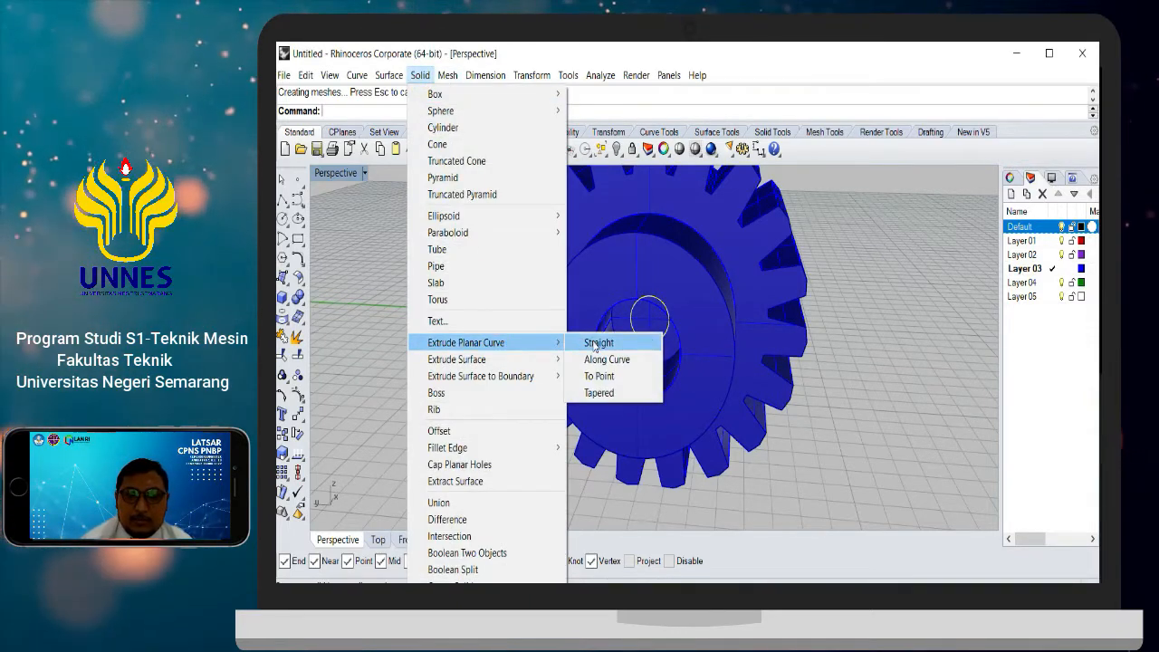
pyautogui.click(597, 343)
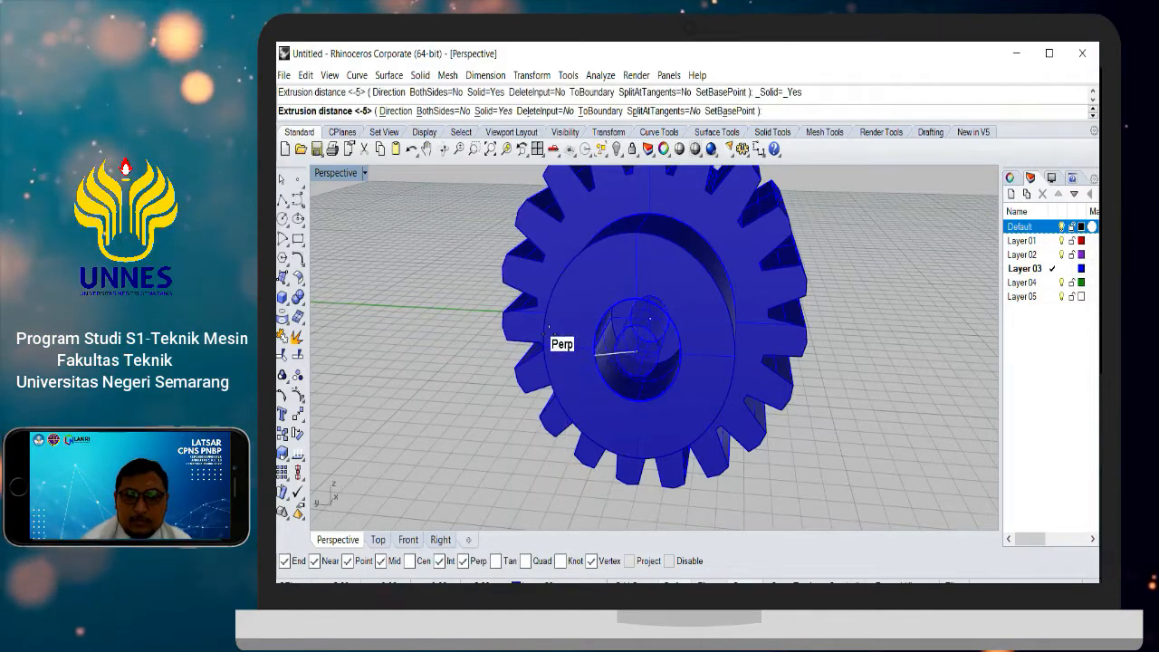
pyautogui.doubleClick(336, 173)
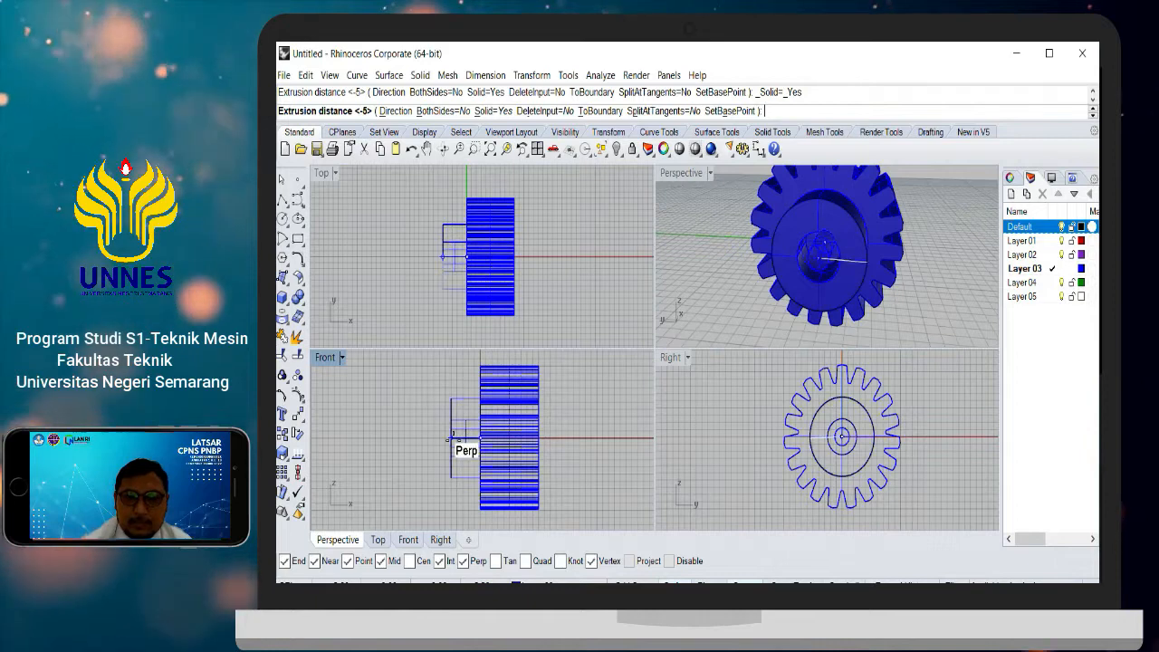
pyautogui.click(453, 442)
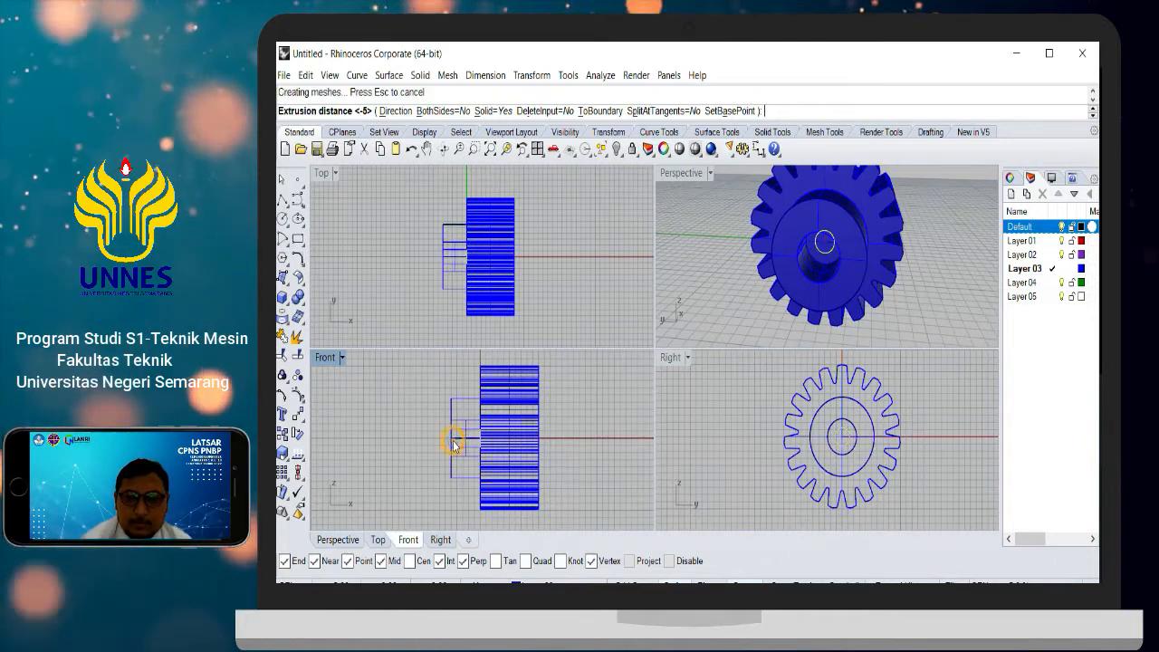
# Step: Delete the leftover small circle curve inside the hub recess, working in the maximized Perspective viewport
pyautogui.doubleClick(671, 173)
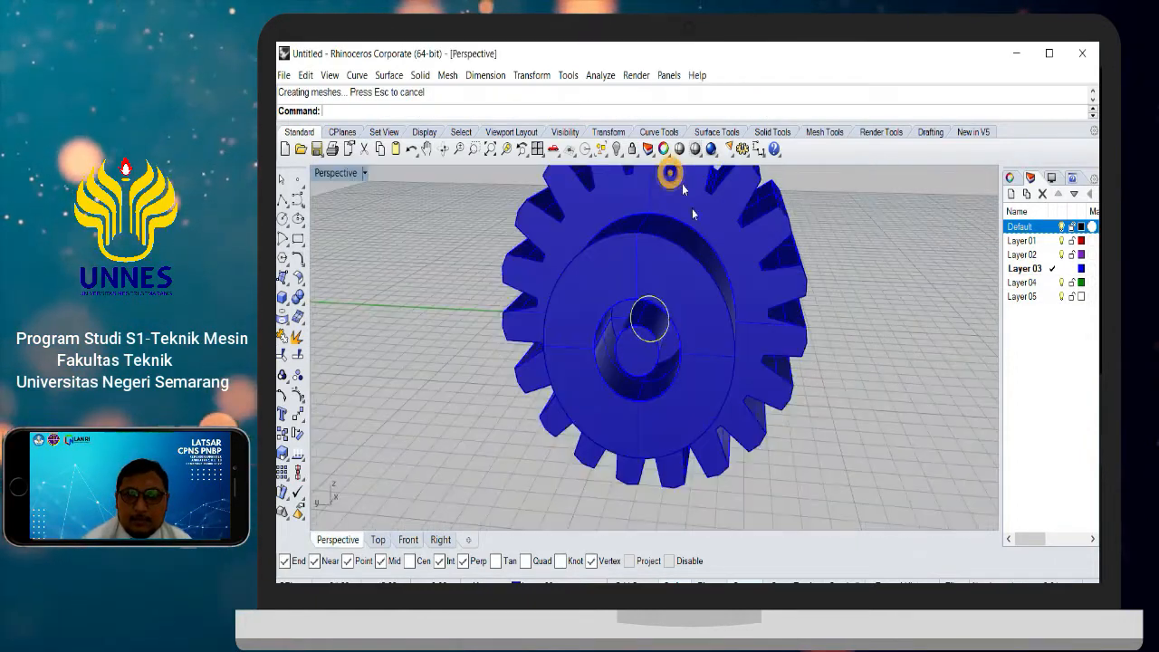
pyautogui.moveTo(550, 335); pyautogui.dragTo(716, 299, button='right')
pyautogui.click(683, 212)
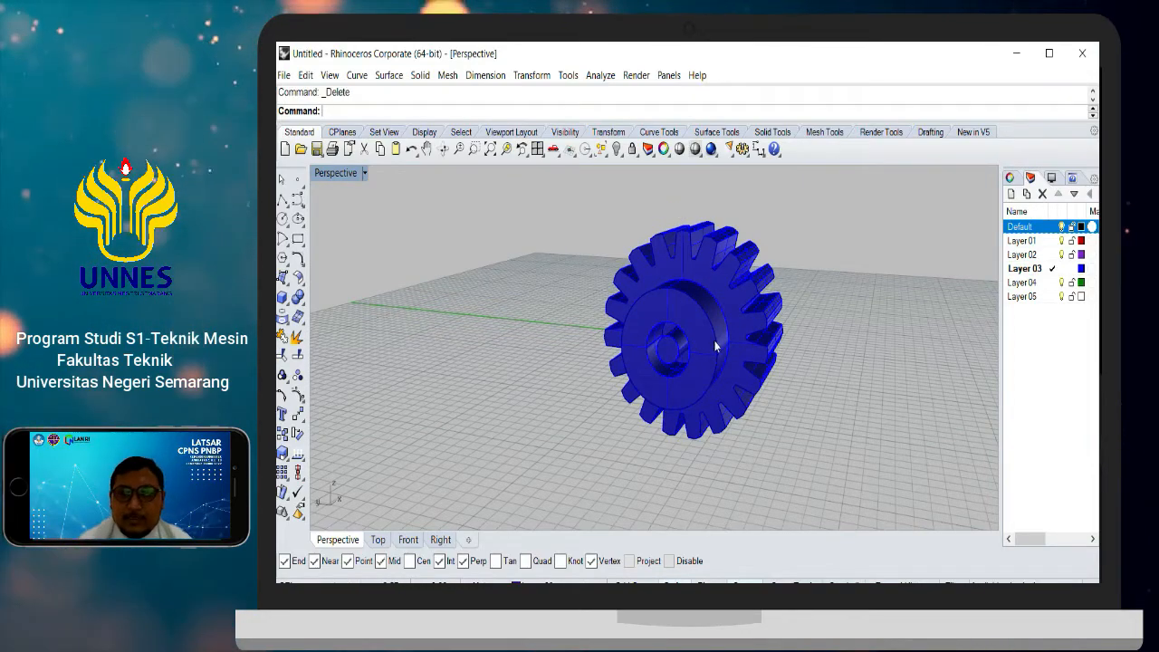
pyautogui.keyDown('shift'); pyautogui.moveTo(716, 342); pyautogui.dragTo(642, 351, button='right'); pyautogui.keyUp('shift')
pyautogui.scroll(2, 613, 352)
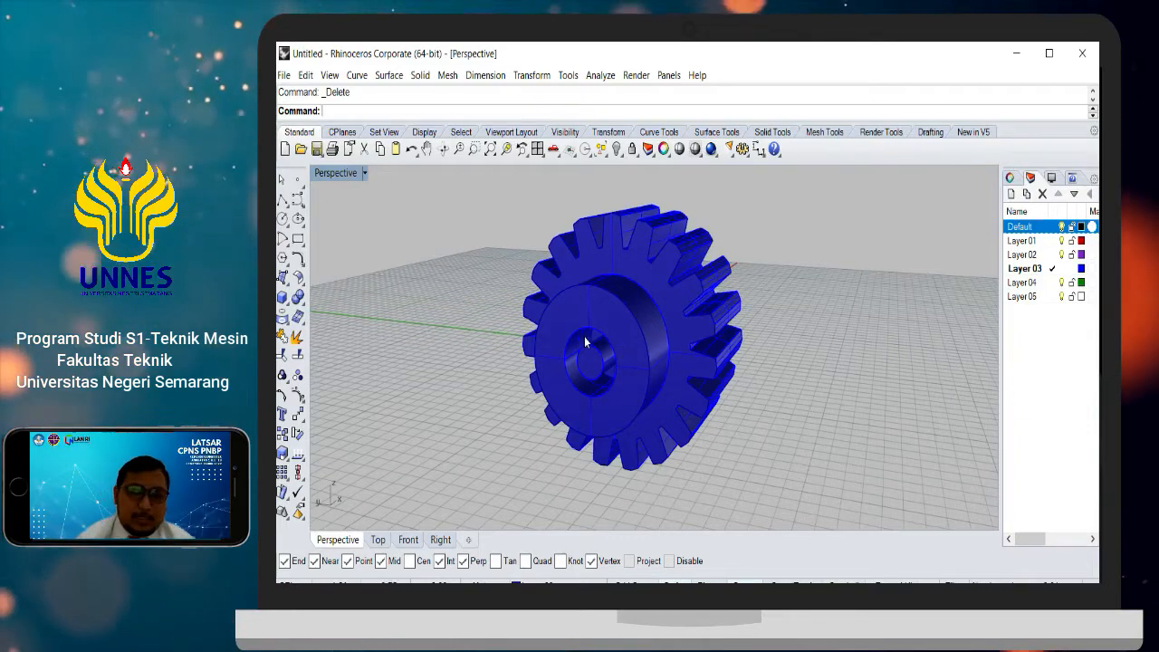
pyautogui.moveTo(586, 342); pyautogui.dragTo(699, 339, button='right')
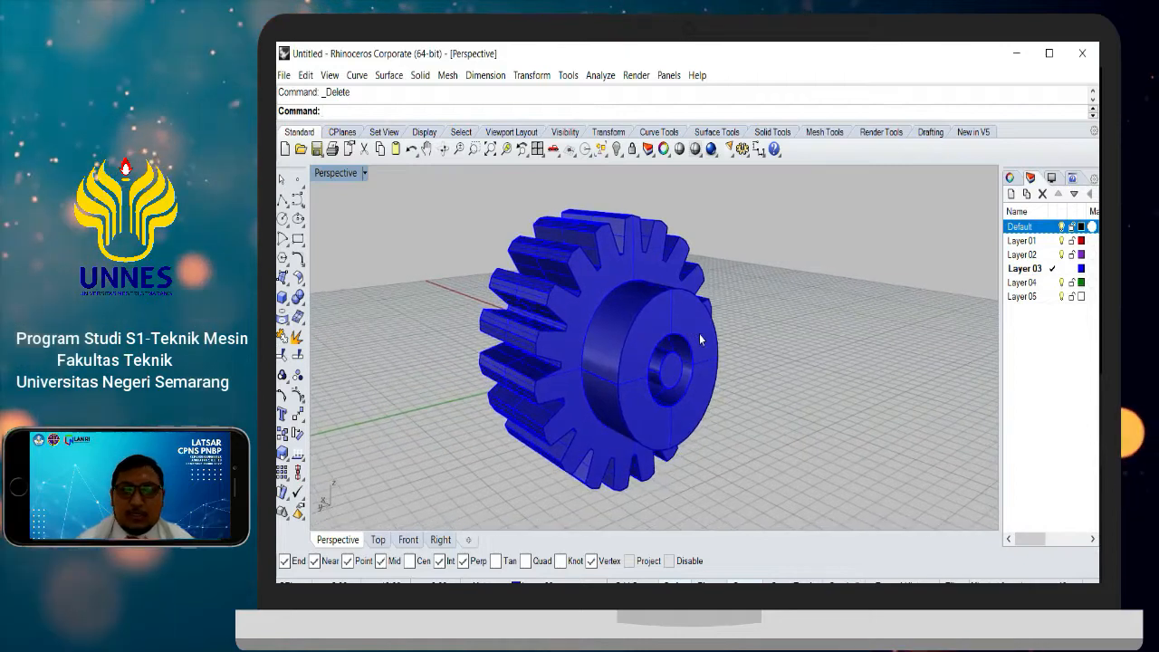